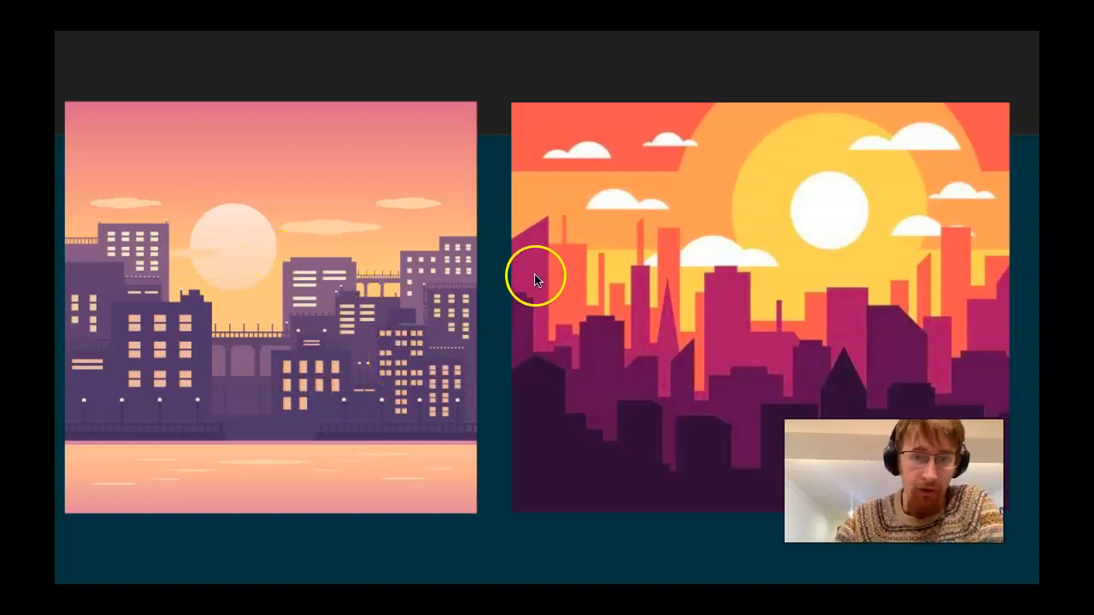
Advance the slideshow to the Skyline Artwork slide and exit presentation mode
{"action": "left_click", "coordinate": [579, 245]}
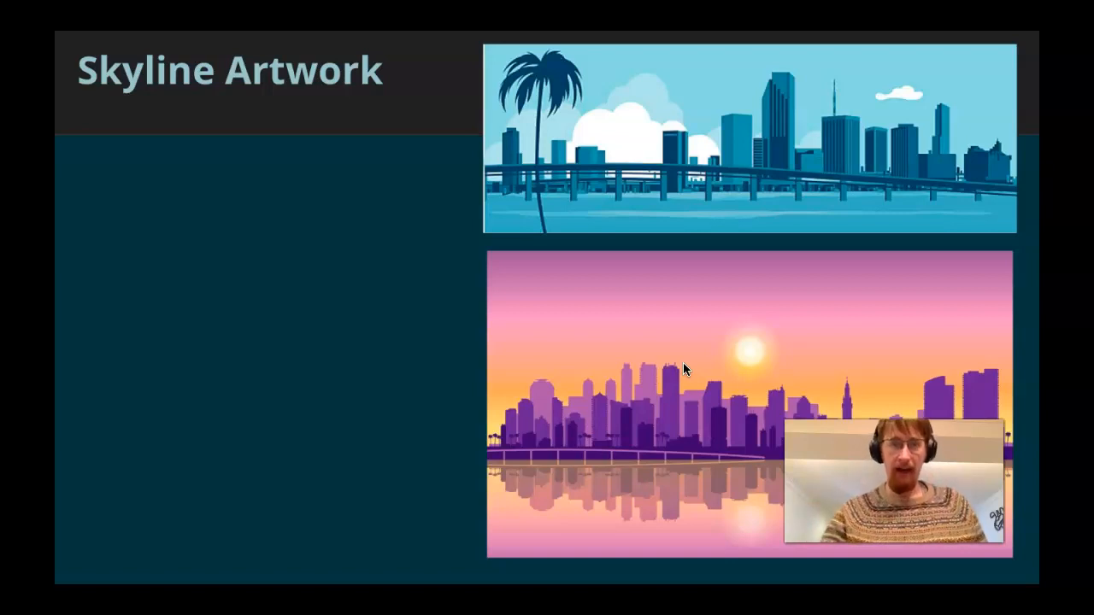
{"action": "left_click", "coordinate": [503, 534]}
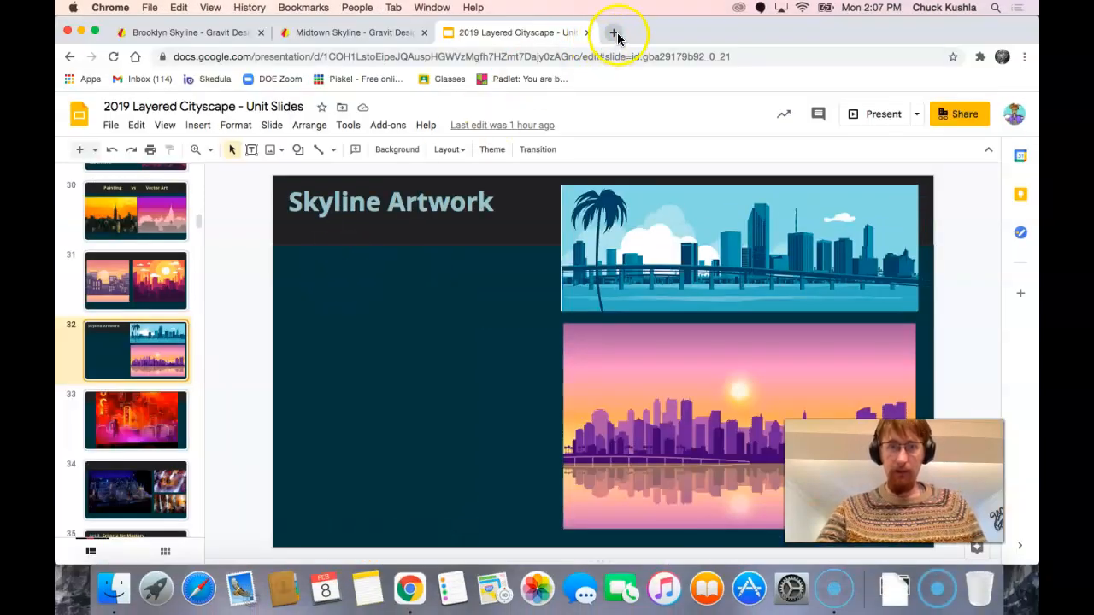
Search Google Images for "skyline photograph" in a new browser tab
{"action": "left_click", "coordinate": [613, 33]}
{"action": "type", "text": "sky"}
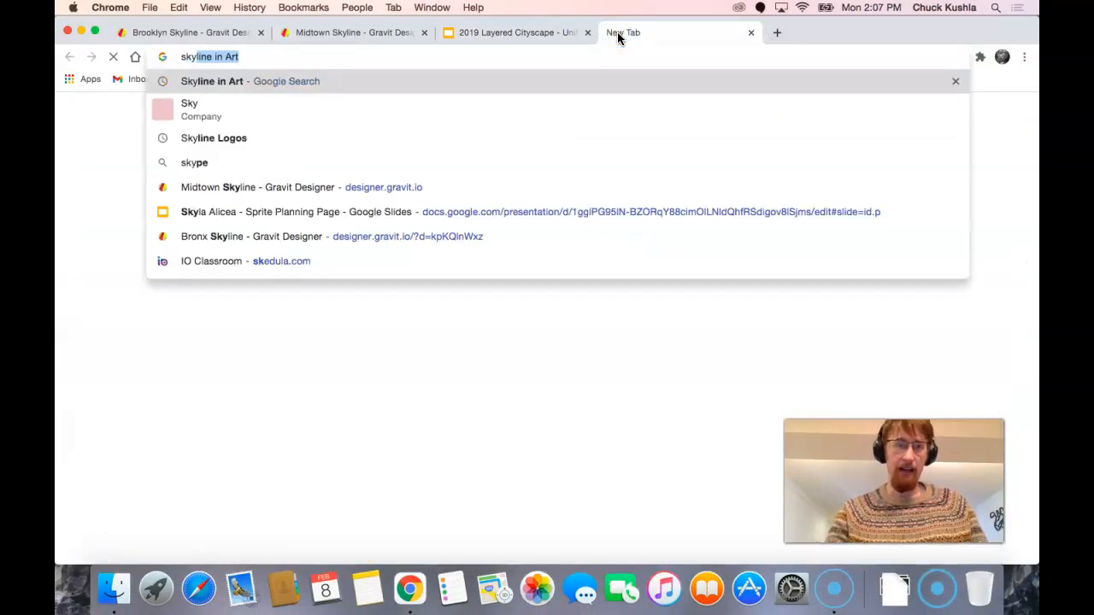
{"action": "type", "text": "line photograph"}
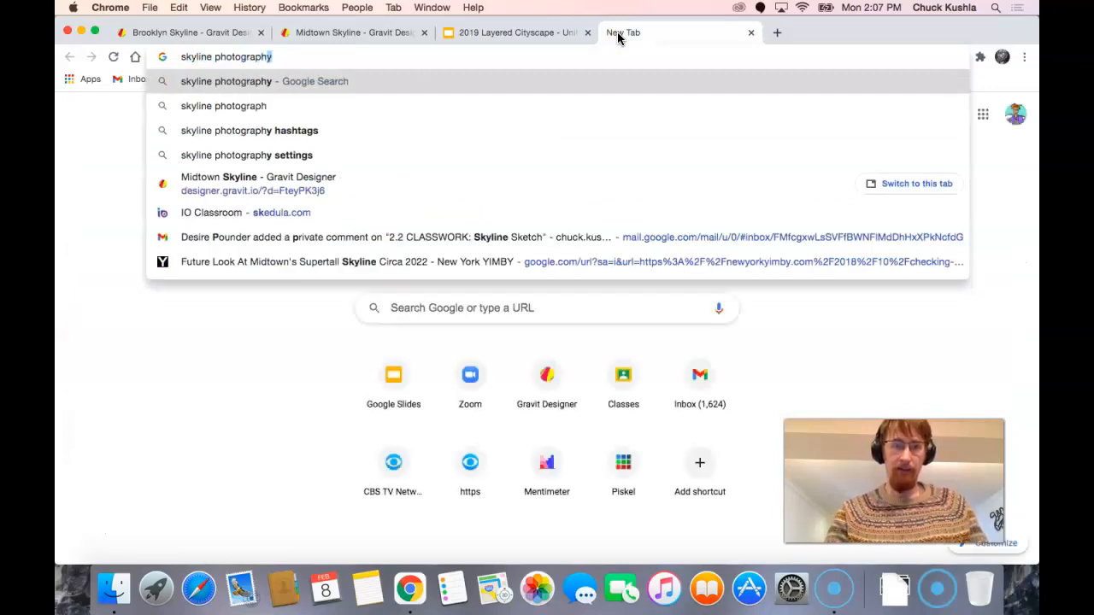
{"action": "key", "text": "Return"}
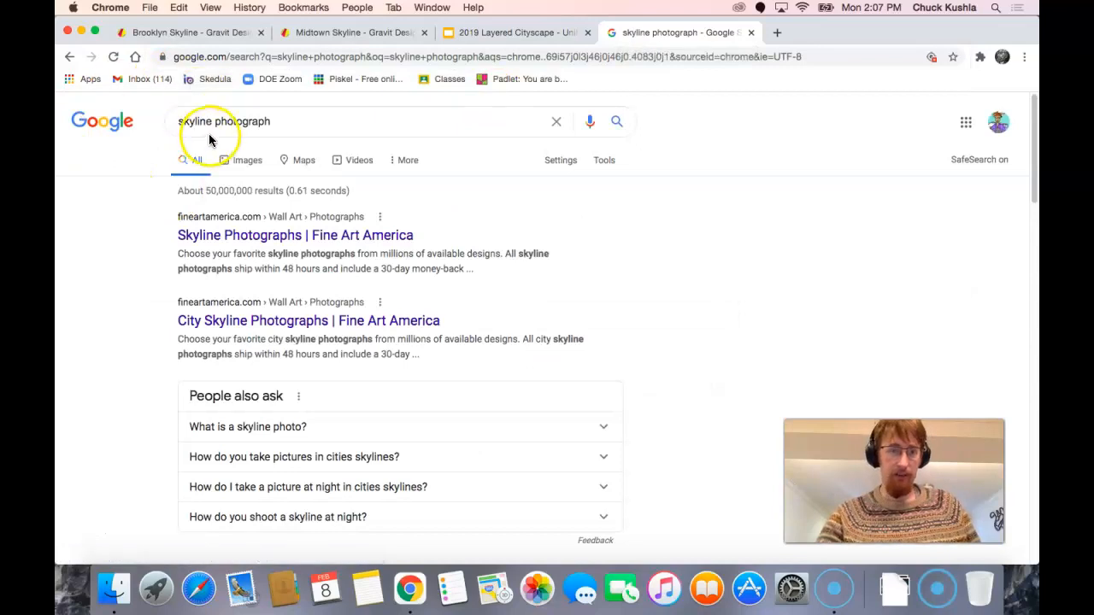
{"action": "left_click", "coordinate": [237, 163]}
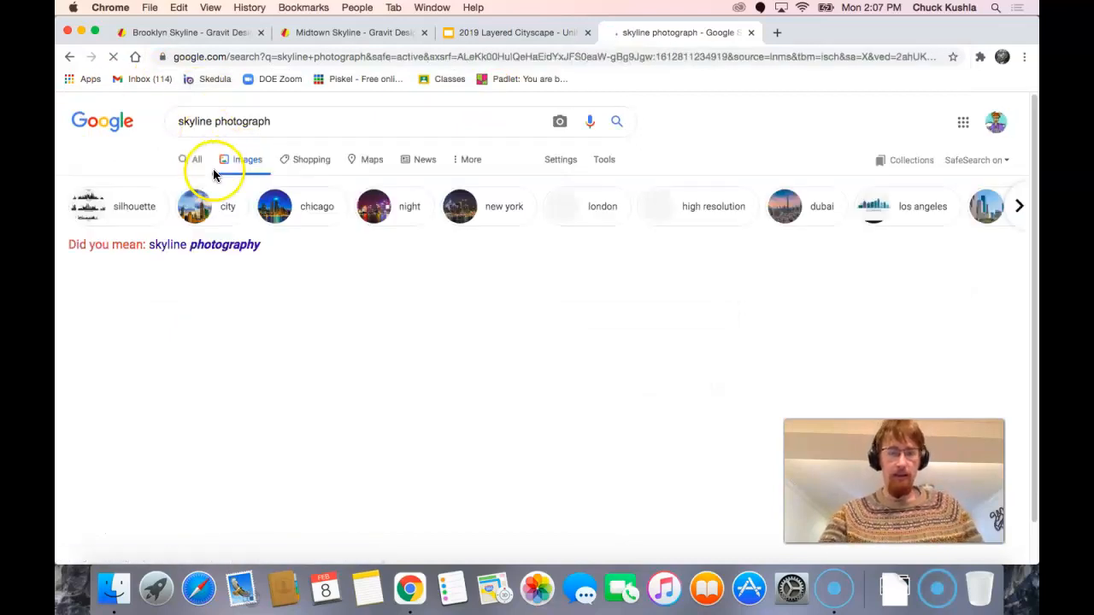
Preview the New York City sunset skyline photo from Etsy and the sepia Empire State Building photo from Pixels
{"action": "scroll", "coordinate": [440, 445], "scroll_direction": "down", "scroll_amount": 5}
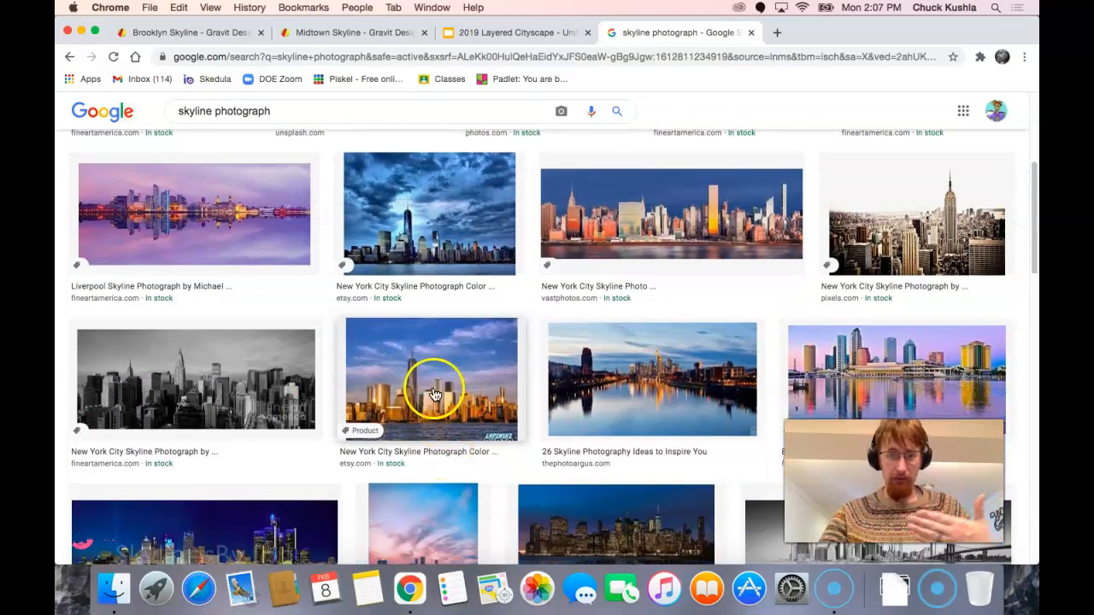
{"action": "left_click", "coordinate": [434, 395]}
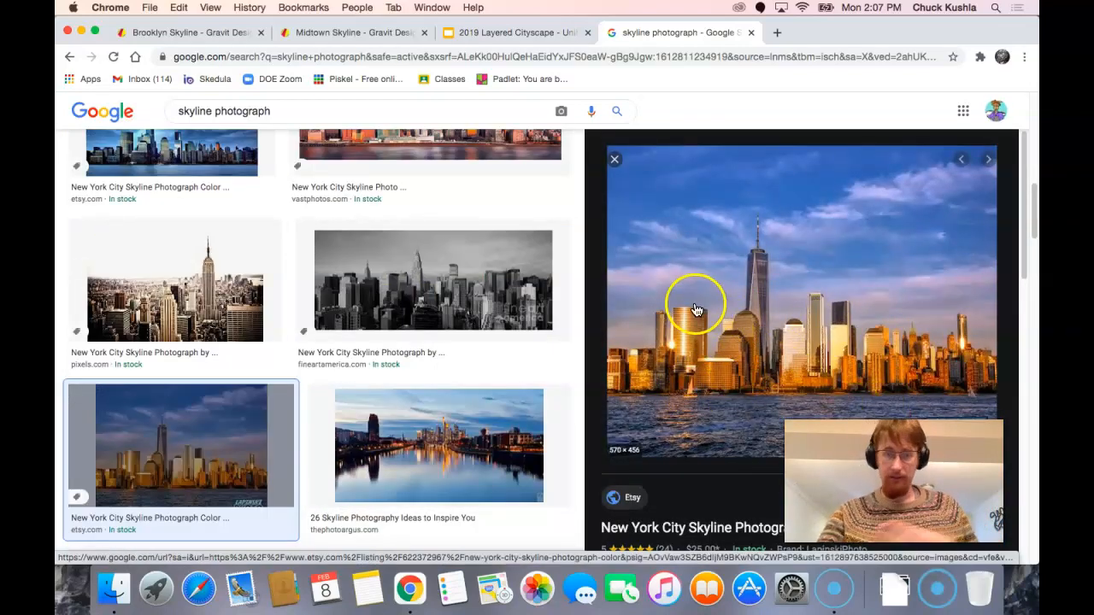
{"action": "scroll", "coordinate": [348, 295], "scroll_direction": "down", "scroll_amount": 1}
{"action": "left_click", "coordinate": [191, 251]}
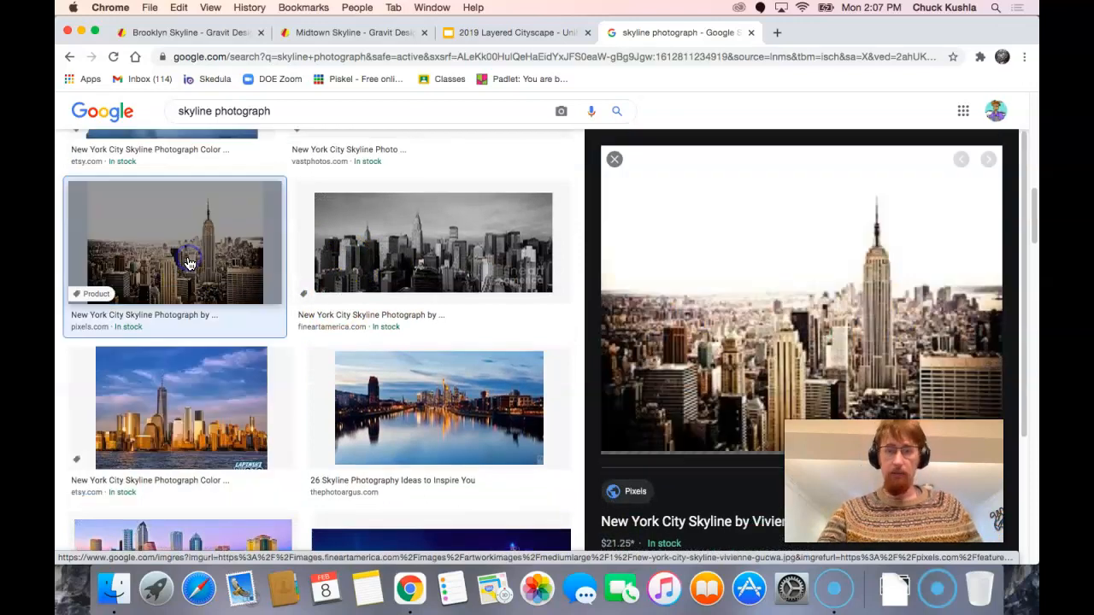
Preview the Etsy Brooklyn Bridge photo, the Time Out night skyline and the Painted Ladies San Francisco photo
{"action": "scroll", "coordinate": [865, 346], "scroll_direction": "down", "scroll_amount": 10}
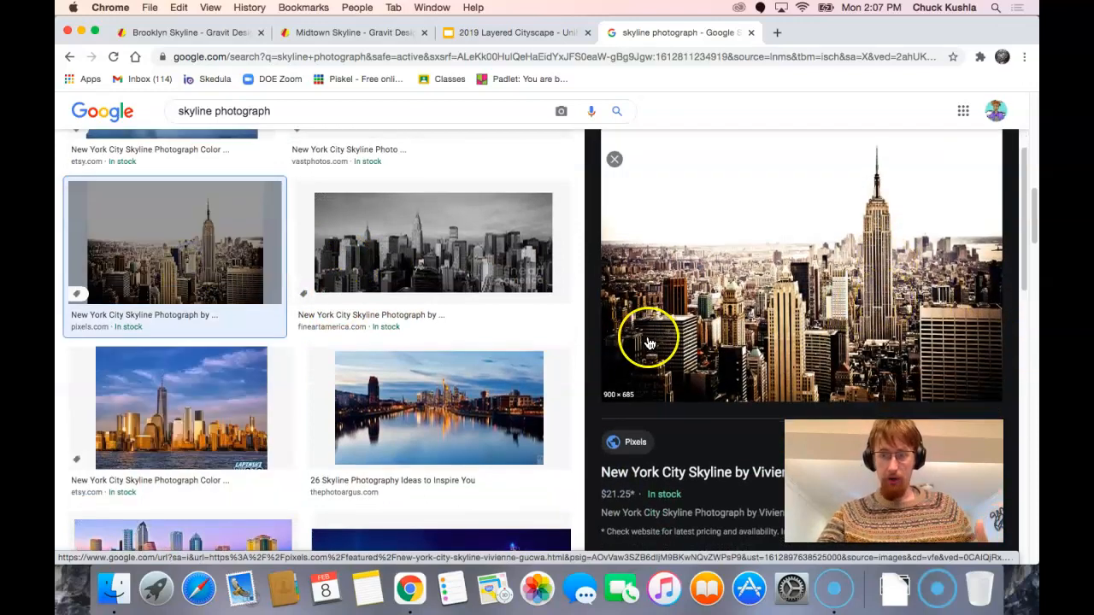
{"action": "scroll", "coordinate": [459, 360], "scroll_direction": "down", "scroll_amount": 8}
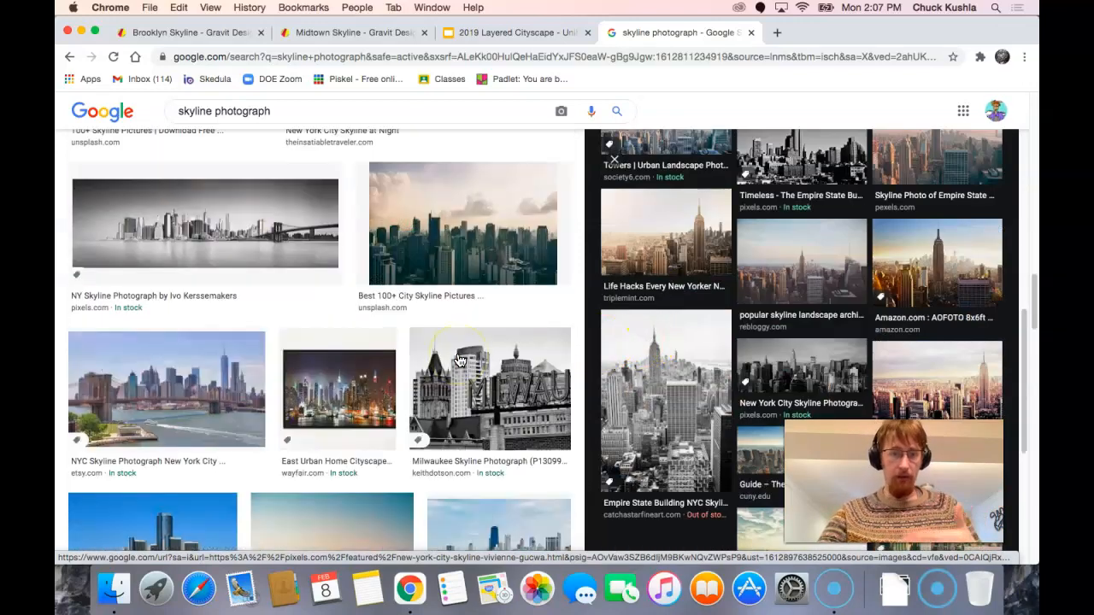
{"action": "scroll", "coordinate": [301, 450], "scroll_direction": "down", "scroll_amount": 2}
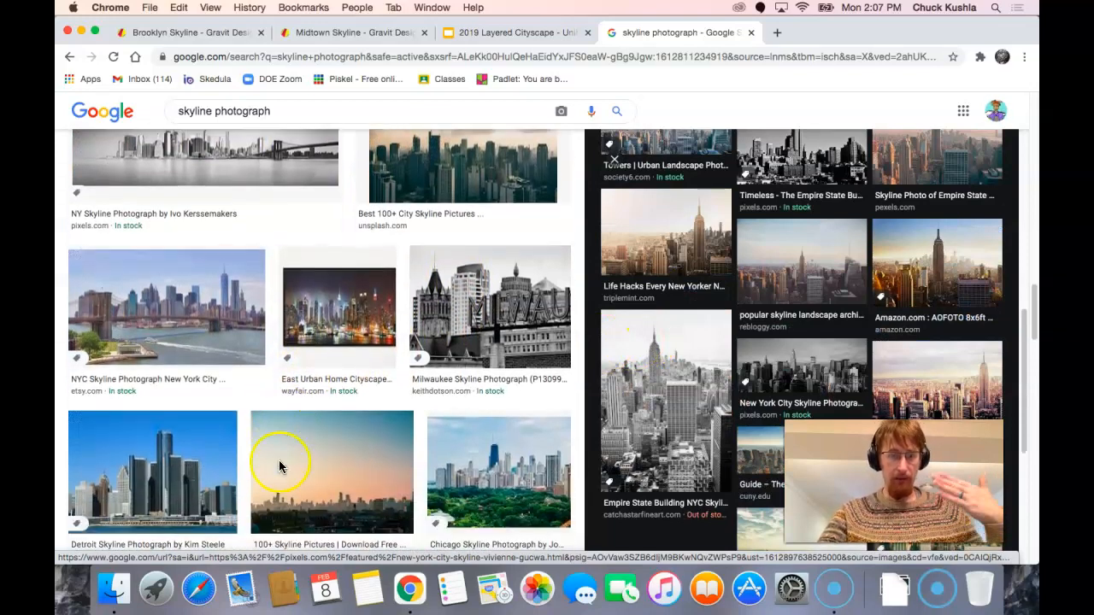
{"action": "left_click", "coordinate": [196, 306]}
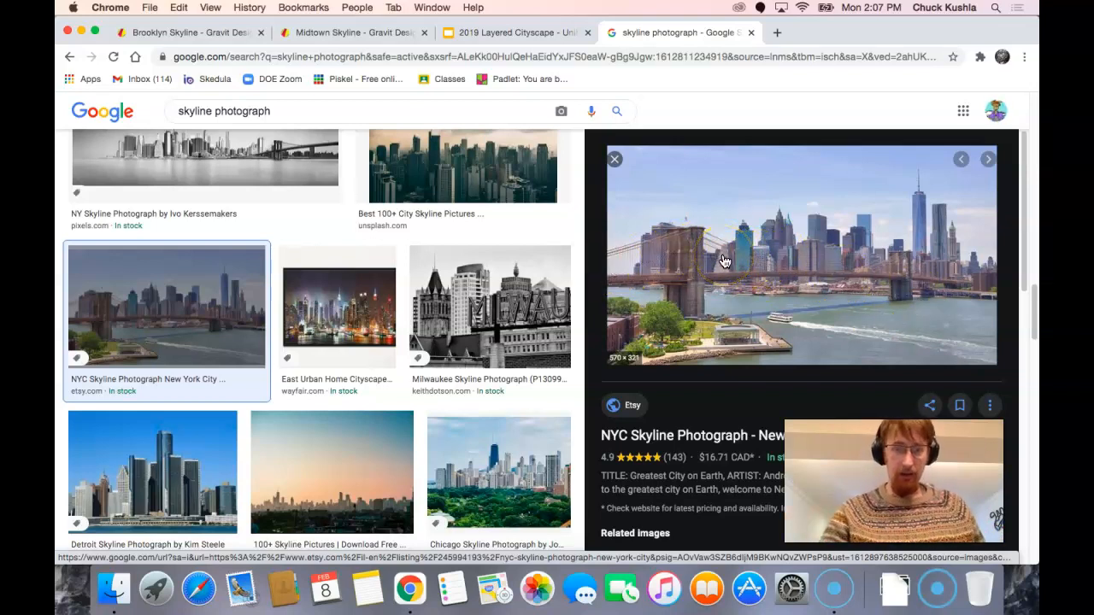
{"action": "scroll", "coordinate": [400, 348], "scroll_direction": "down", "scroll_amount": 5}
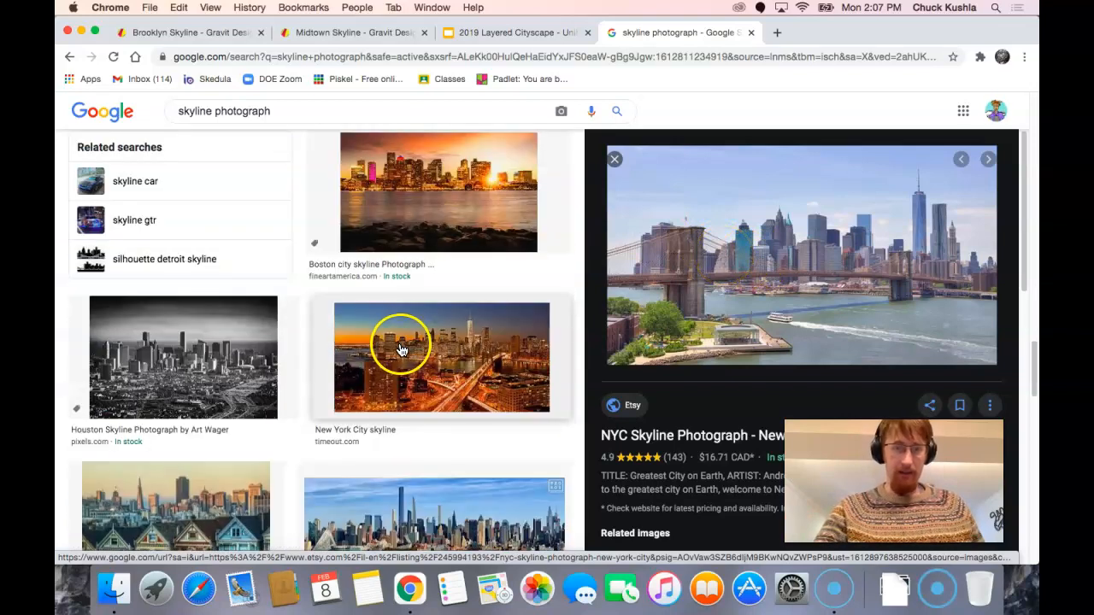
{"action": "left_click", "coordinate": [368, 378]}
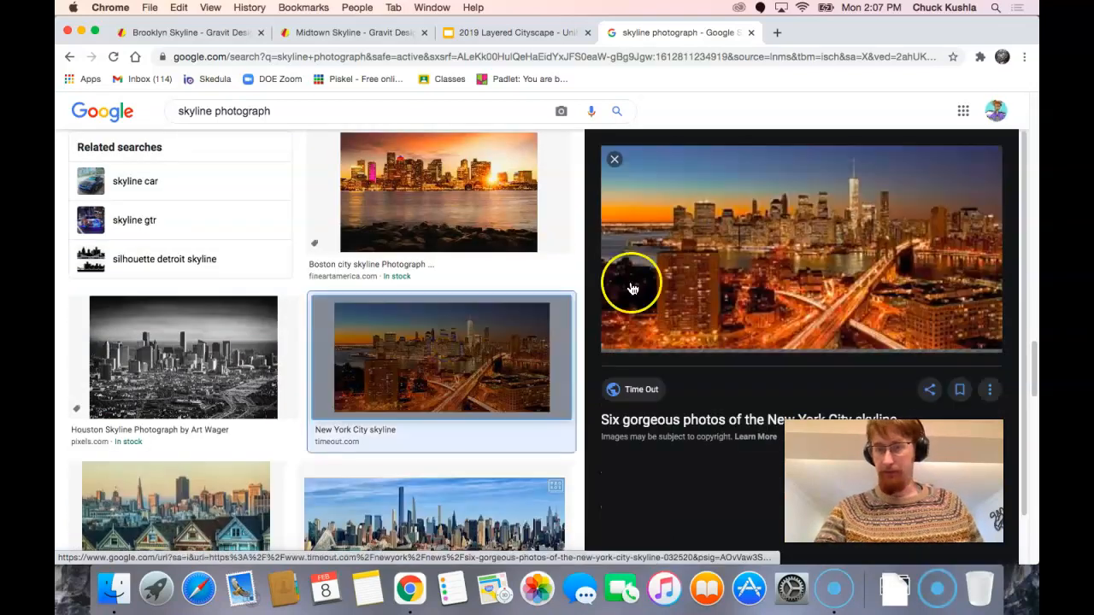
{"action": "scroll", "coordinate": [299, 430], "scroll_direction": "down", "scroll_amount": 3}
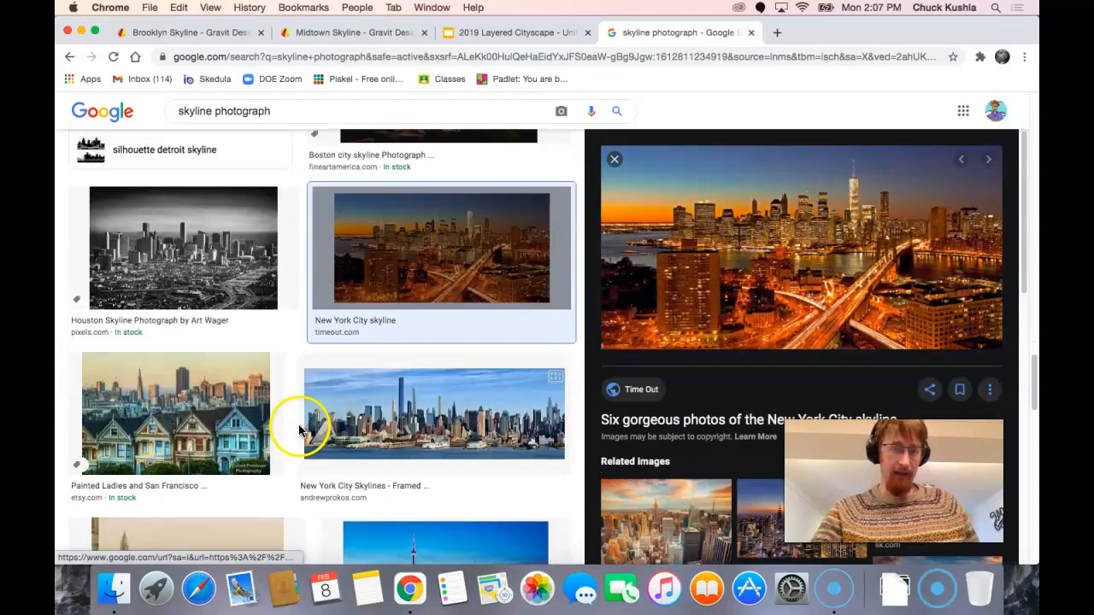
{"action": "scroll", "coordinate": [299, 430], "scroll_direction": "down", "scroll_amount": 4}
{"action": "left_click", "coordinate": [256, 310]}
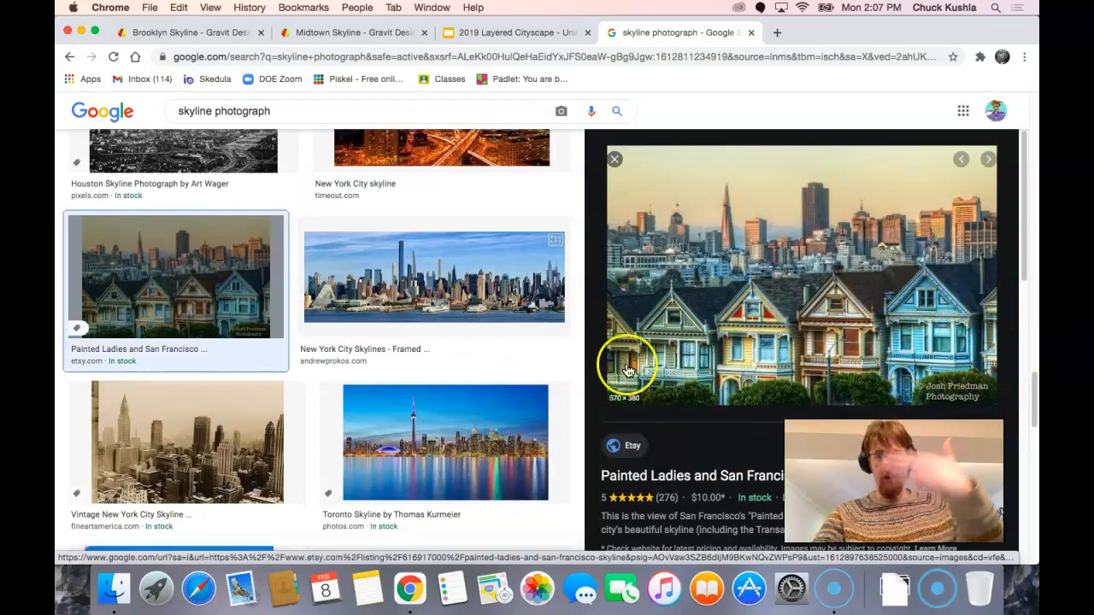
Save the Surfing the Planet New York bridge photo as a JPEG named vista-dia-dumbo-nueva-york in the Layered Cityscape folder
{"action": "scroll", "coordinate": [378, 344], "scroll_direction": "down", "scroll_amount": 8}
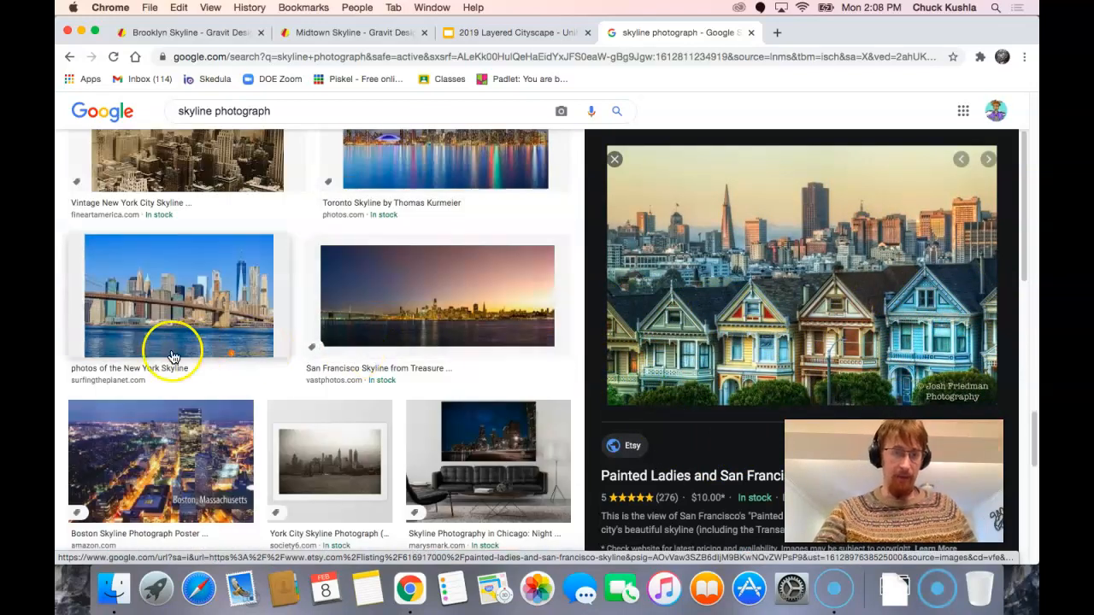
{"action": "left_click", "coordinate": [197, 314]}
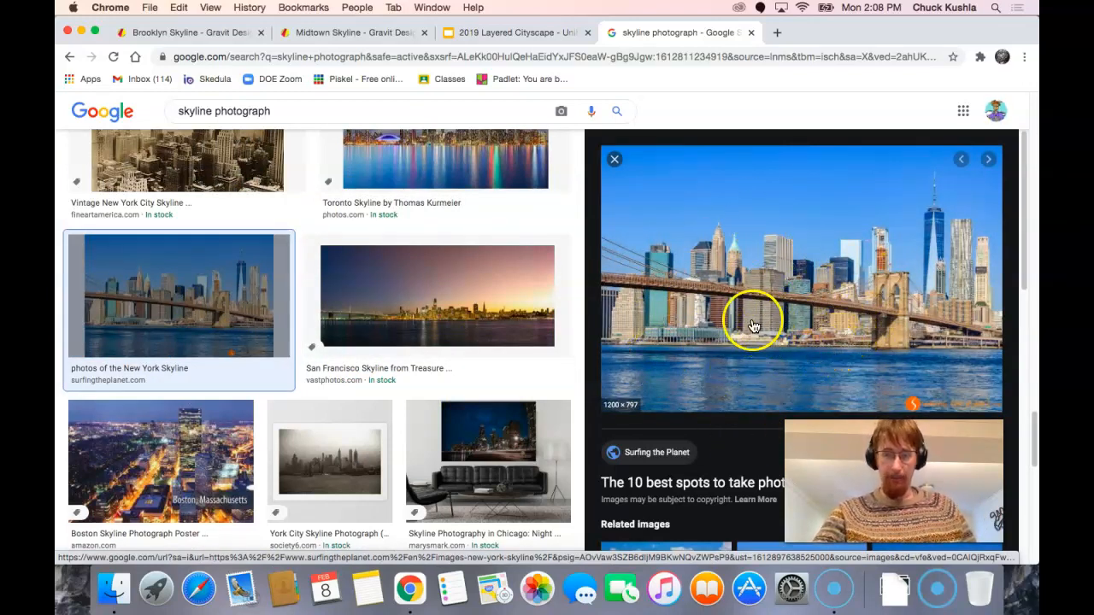
{"action": "left_click", "coordinate": [717, 271]}
{"action": "right_click", "coordinate": [717, 272]}
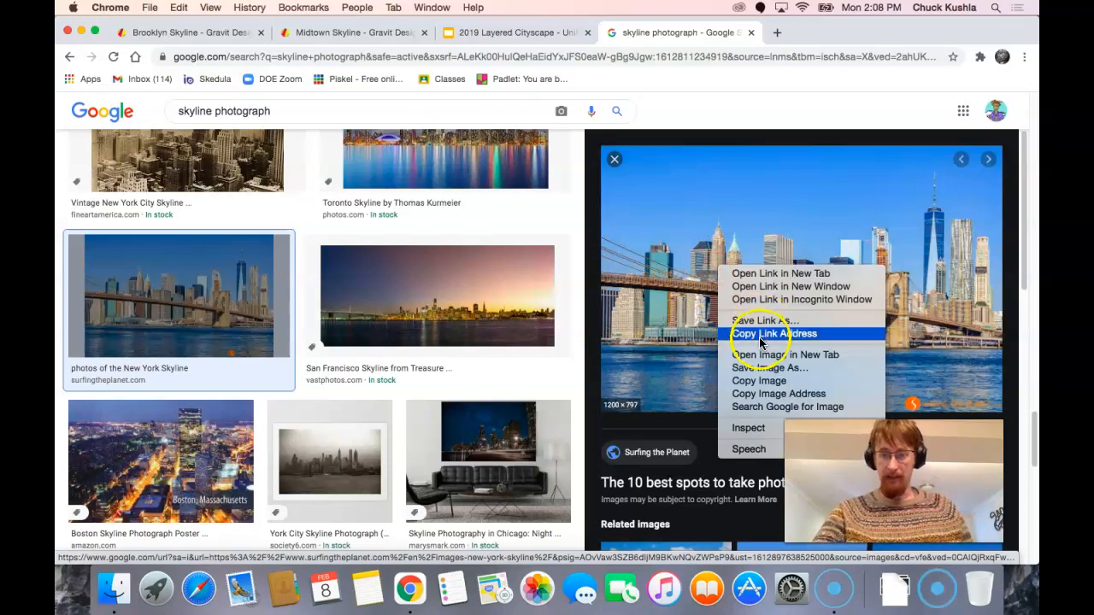
{"action": "left_click", "coordinate": [763, 369]}
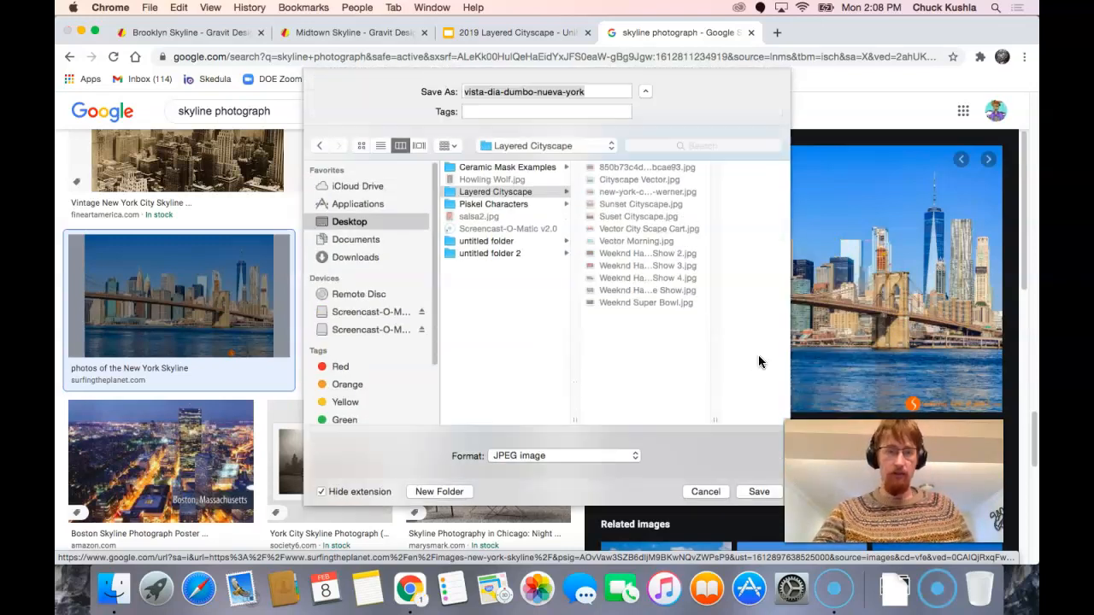
{"action": "left_click", "coordinate": [756, 493]}
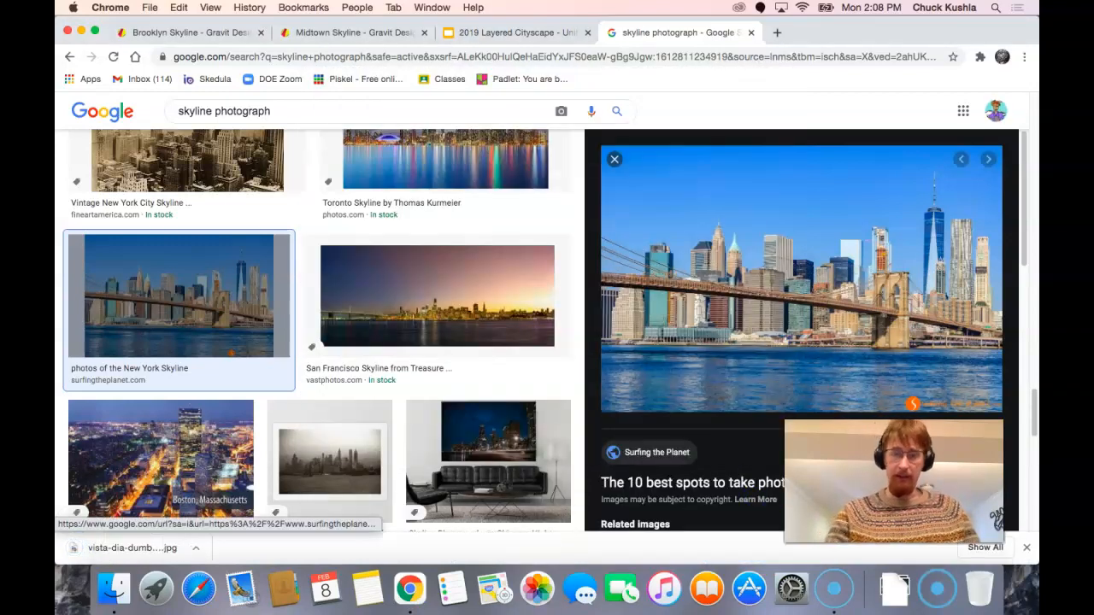
Switch to Gravit Designer and create a new design with the US-Letter Landscape (11x8.5 in) paper size
{"action": "left_click", "coordinate": [293, 34]}
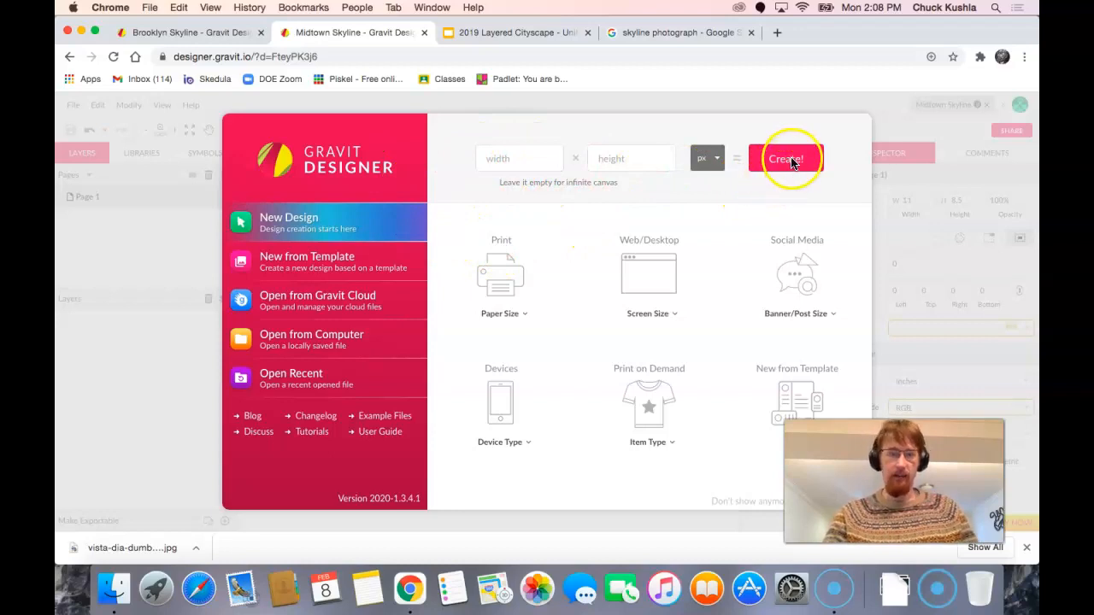
{"action": "left_click", "coordinate": [508, 281]}
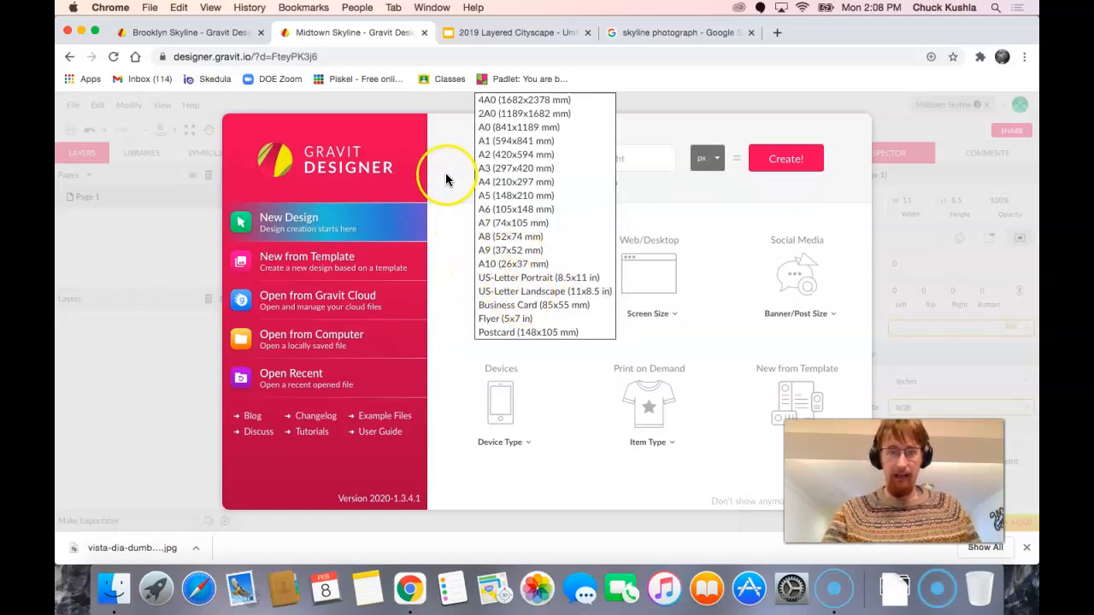
{"action": "left_click", "coordinate": [446, 180]}
{"action": "left_click", "coordinate": [506, 276]}
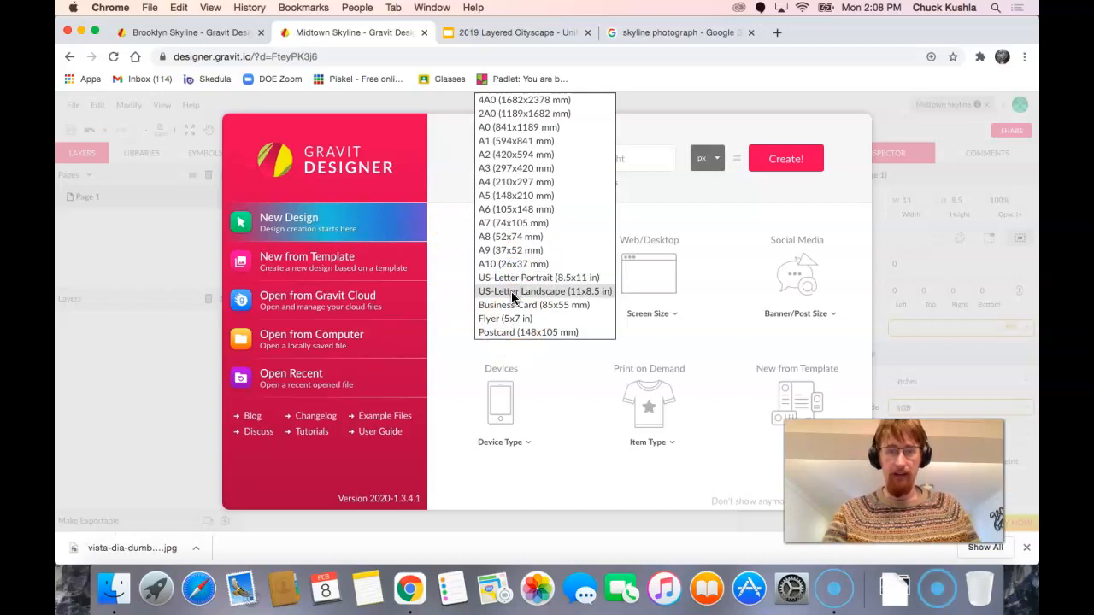
{"action": "left_click", "coordinate": [514, 294]}
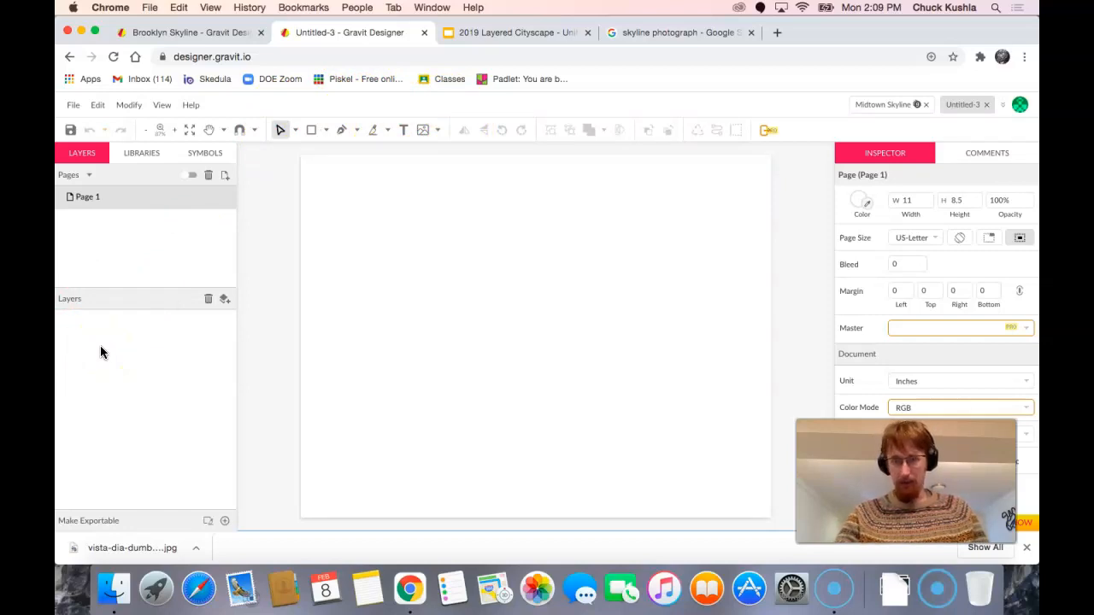
Place the vista-dia-dumbo-nueva-york image from the Layered Cityscape folder onto the blank page
{"action": "left_click", "coordinate": [422, 131]}
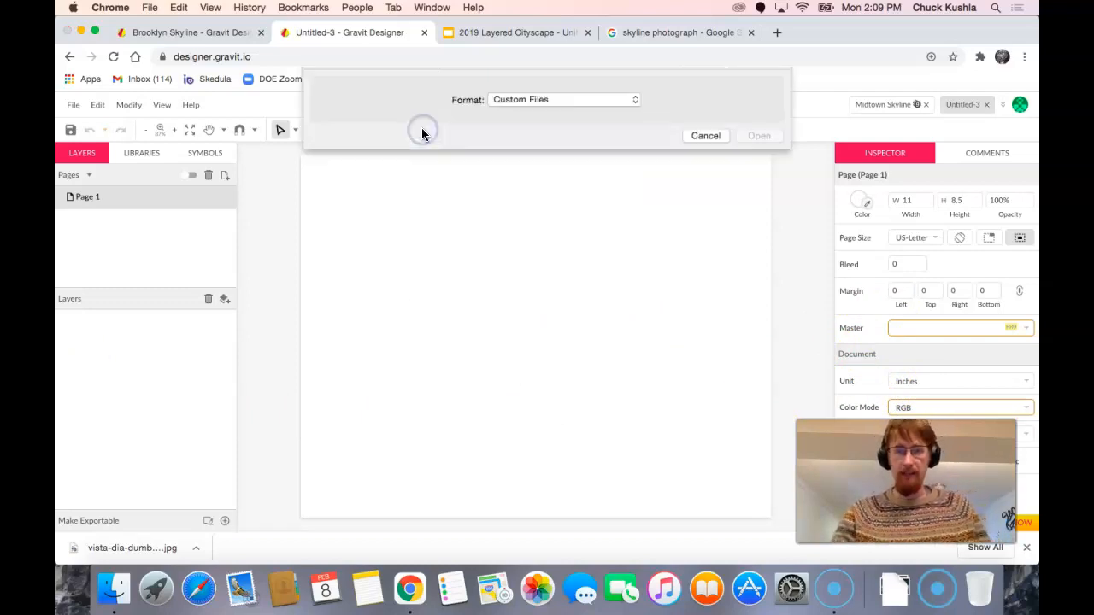
{"action": "left_click", "coordinate": [636, 104]}
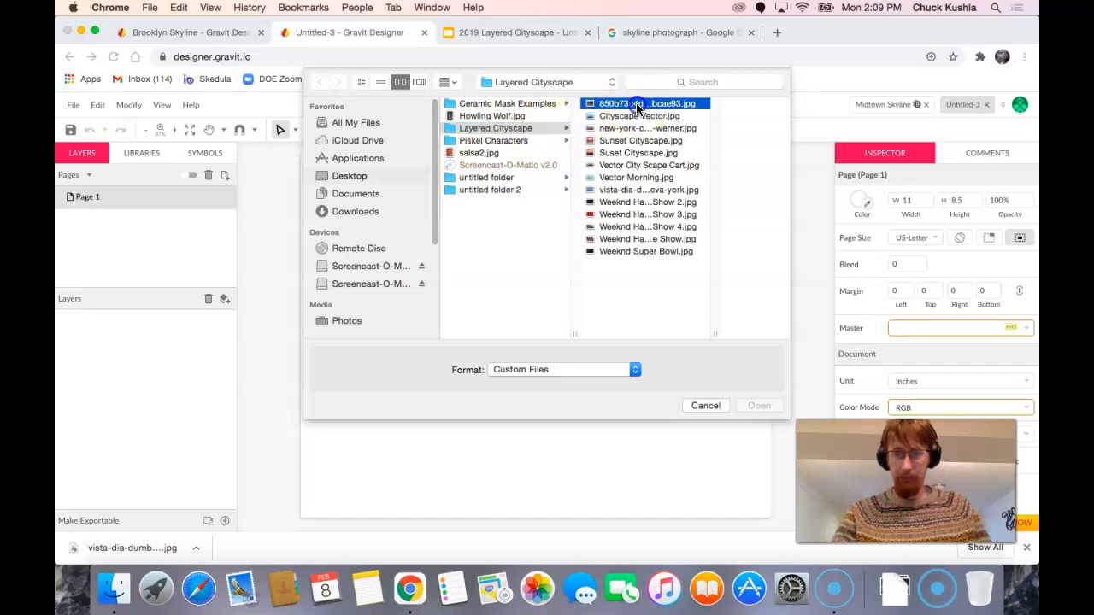
{"action": "left_click", "coordinate": [574, 141]}
{"action": "left_click", "coordinate": [540, 128]}
{"action": "left_click", "coordinate": [553, 180]}
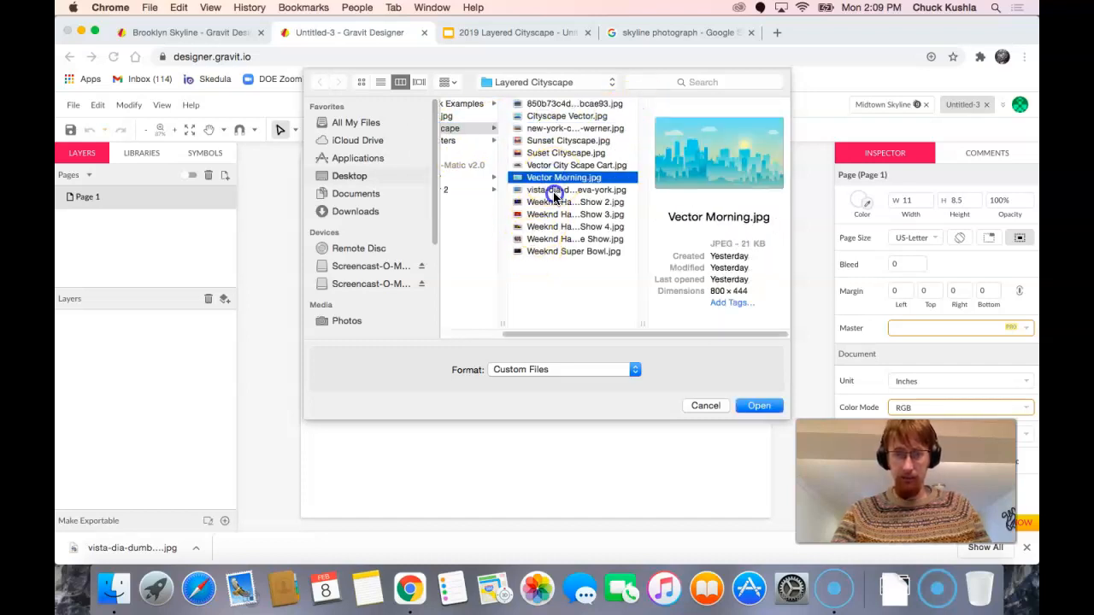
{"action": "left_click", "coordinate": [555, 192]}
{"action": "left_click", "coordinate": [751, 406]}
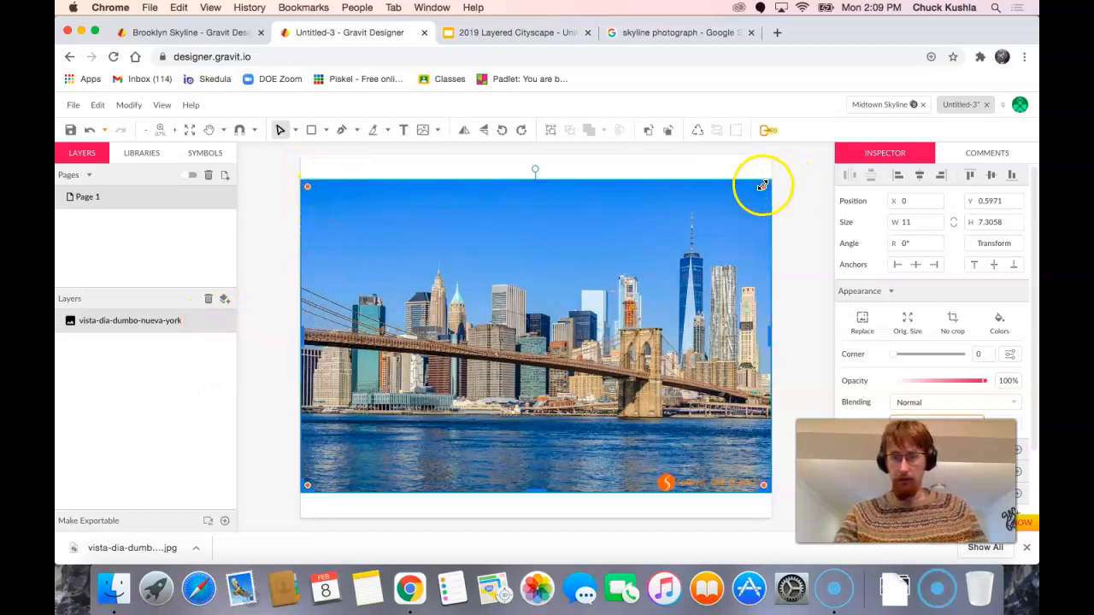
Try scaling the placed skyline photo down from its corners, reverting each resize
{"action": "left_click_drag", "start_coordinate": [764, 184], "coordinate": [623, 325]}
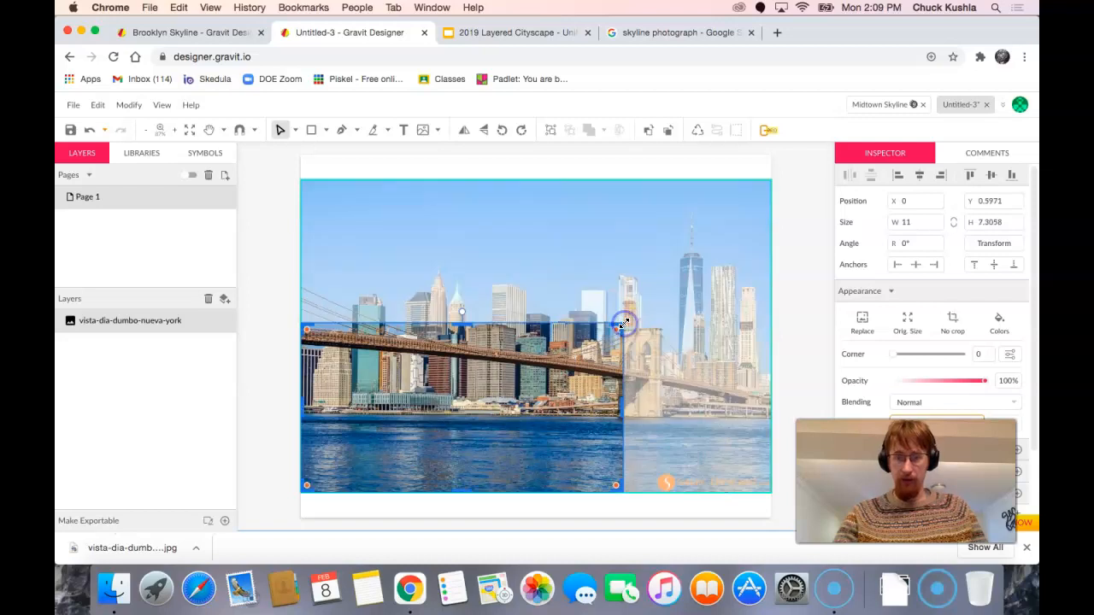
{"action": "key", "text": "Escape"}
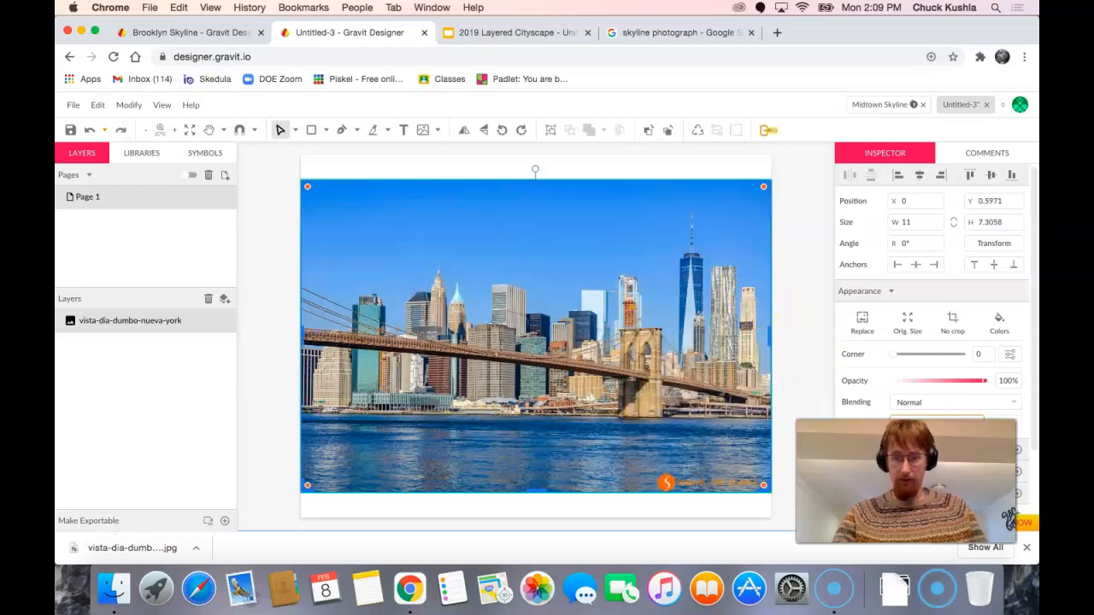
{"action": "left_click_drag", "start_coordinate": [767, 489], "coordinate": [718, 447]}
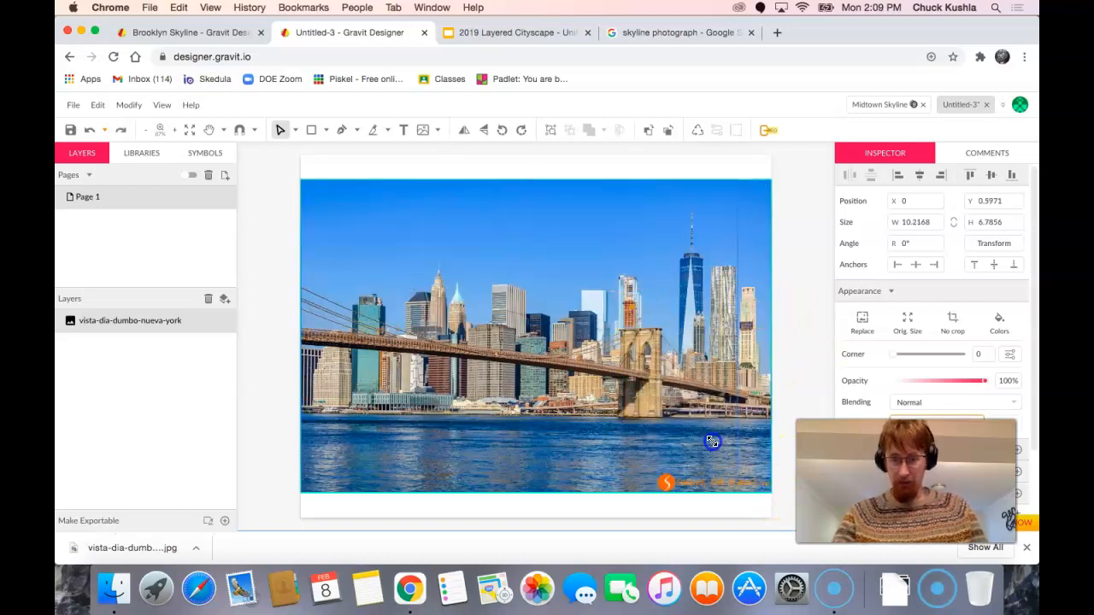
{"action": "left_click_drag", "start_coordinate": [678, 408], "coordinate": [678, 408]}
{"action": "key", "text": "Escape"}
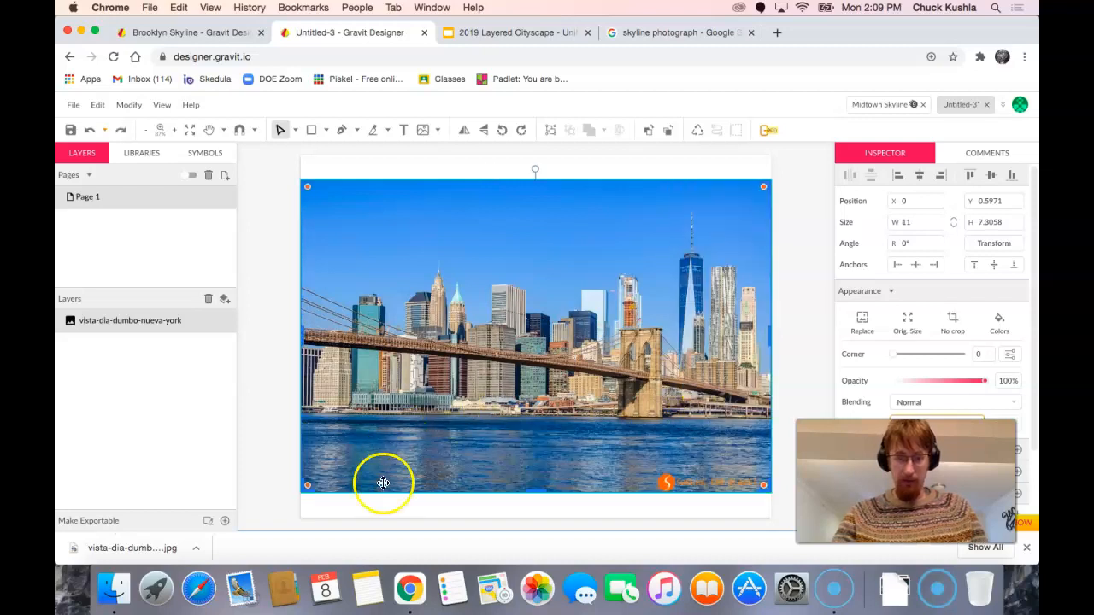
{"action": "left_click_drag", "start_coordinate": [336, 467], "coordinate": [392, 405]}
{"action": "key", "text": "Escape"}
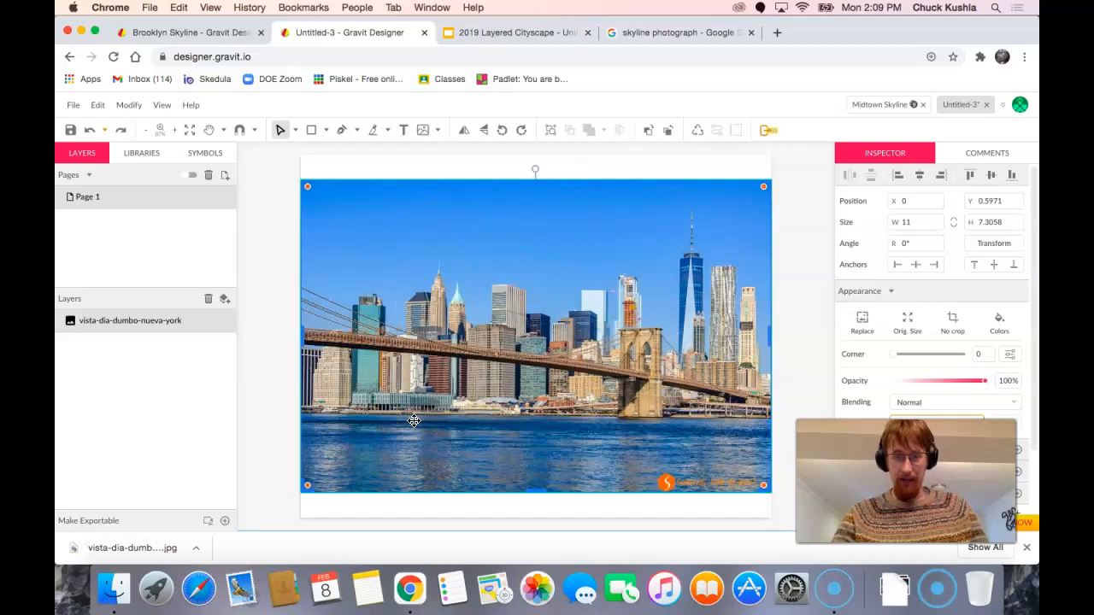
Crop the skyline photo from its lower-left corner to about 8.39 x 5.57 in and shift the image upward within the crop frame
{"action": "left_click_drag", "start_coordinate": [310, 490], "coordinate": [426, 437]}
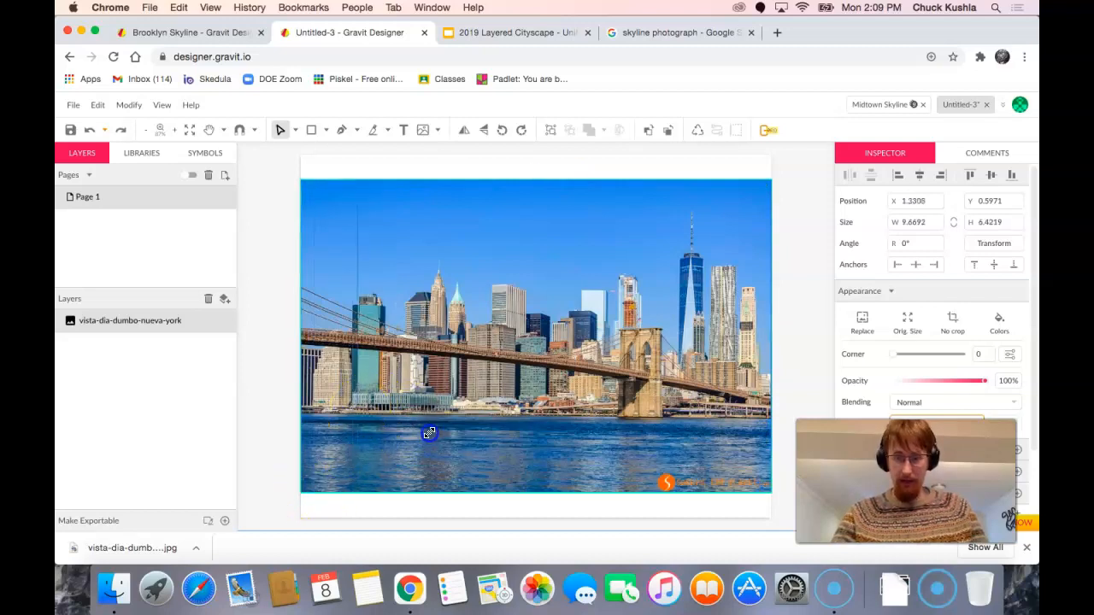
{"action": "left_click_drag", "start_coordinate": [518, 333], "coordinate": [519, 311]}
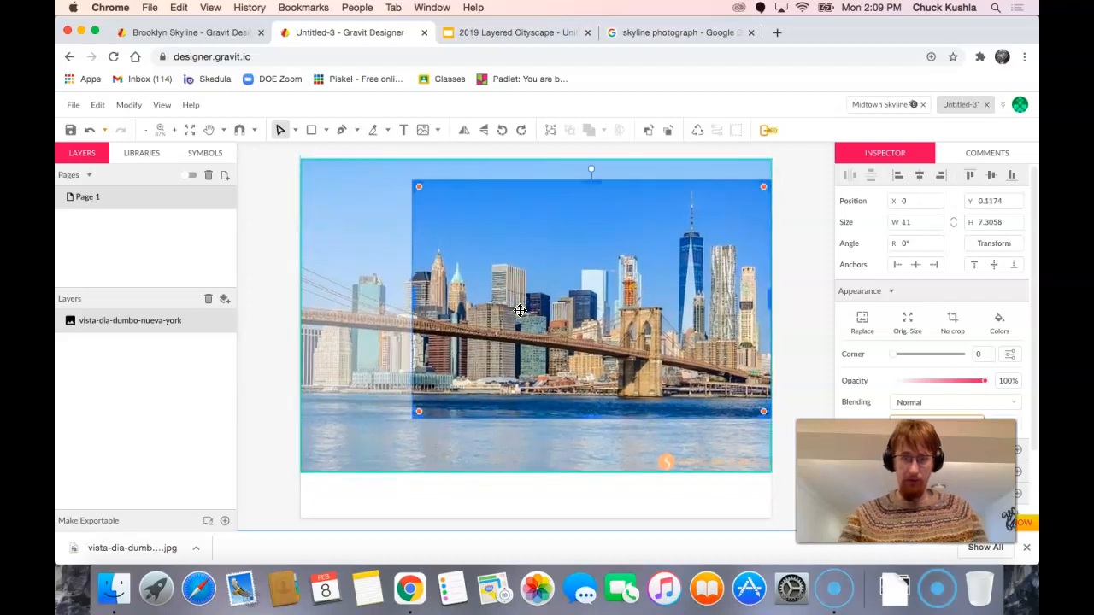
{"action": "left_click", "coordinate": [285, 415]}
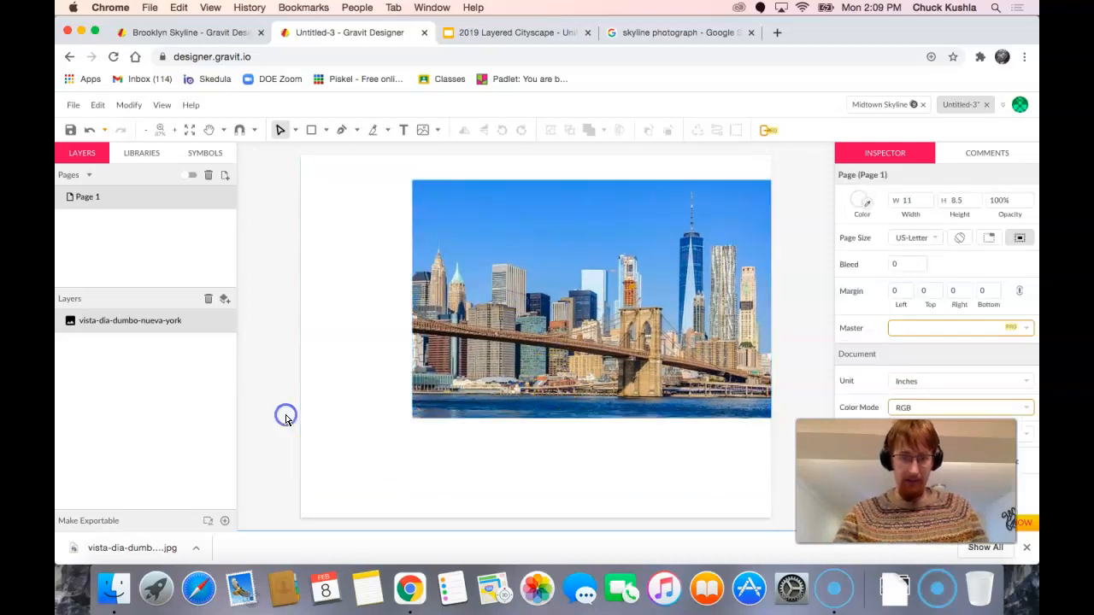
{"action": "double_click", "coordinate": [469, 346]}
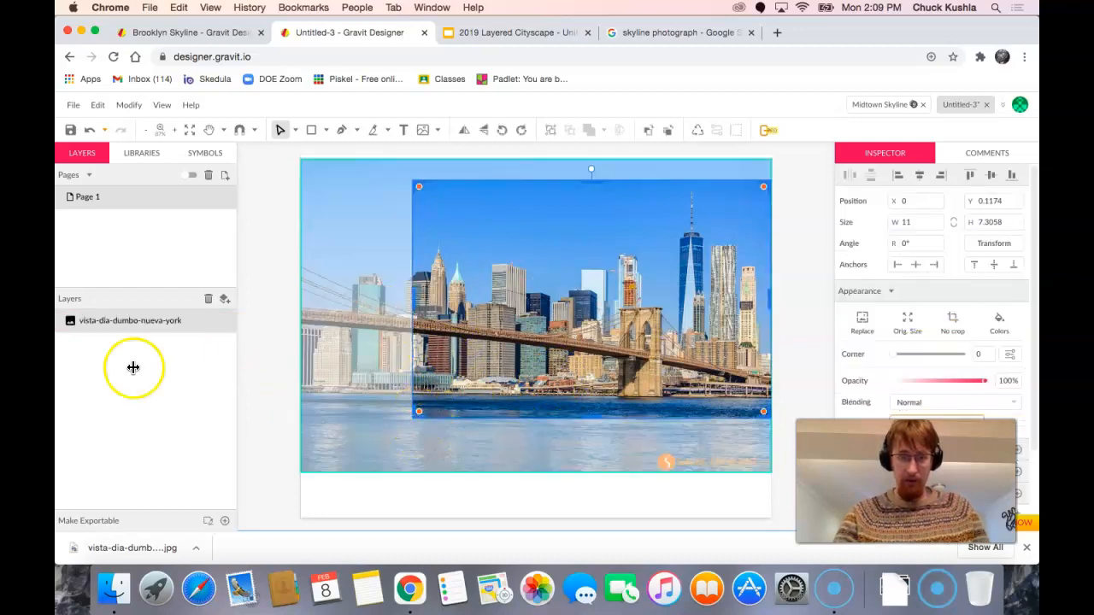
{"action": "left_click", "coordinate": [510, 268]}
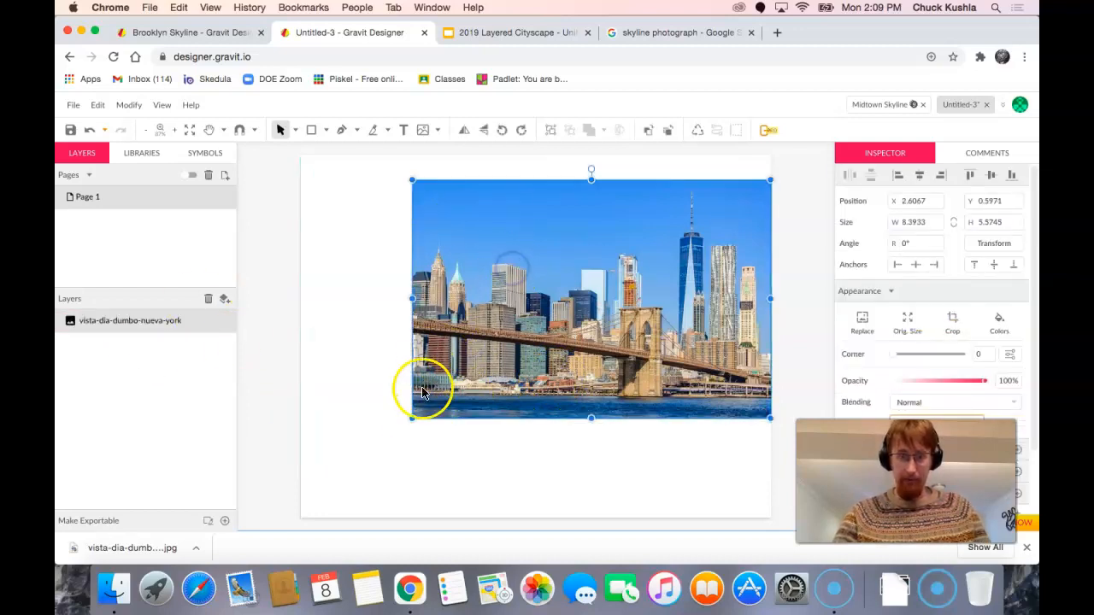
Scale the cropped skyline photo up to the full page width, 11 x 7.3058 in, and check its crop frame
{"action": "left_click_drag", "start_coordinate": [354, 482], "coordinate": [301, 471]}
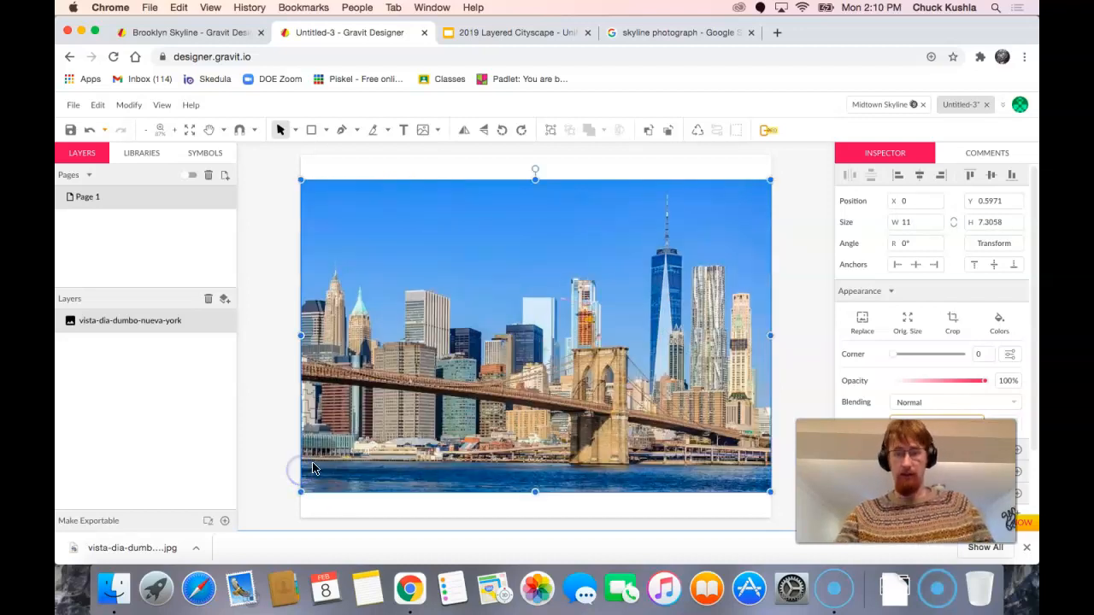
{"action": "double_click", "coordinate": [530, 344]}
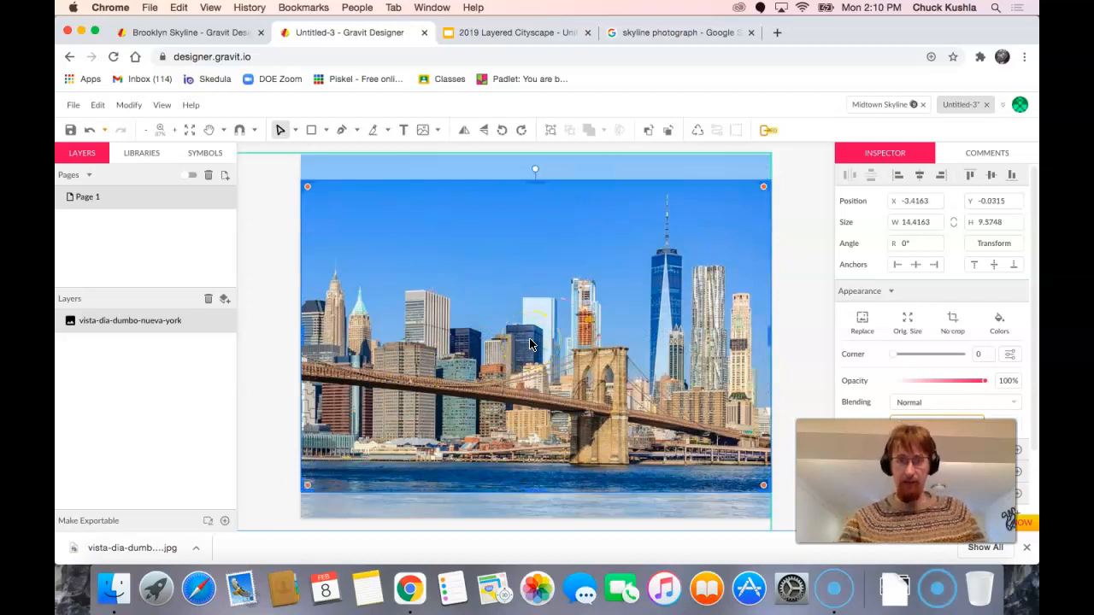
{"action": "left_click", "coordinate": [806, 244]}
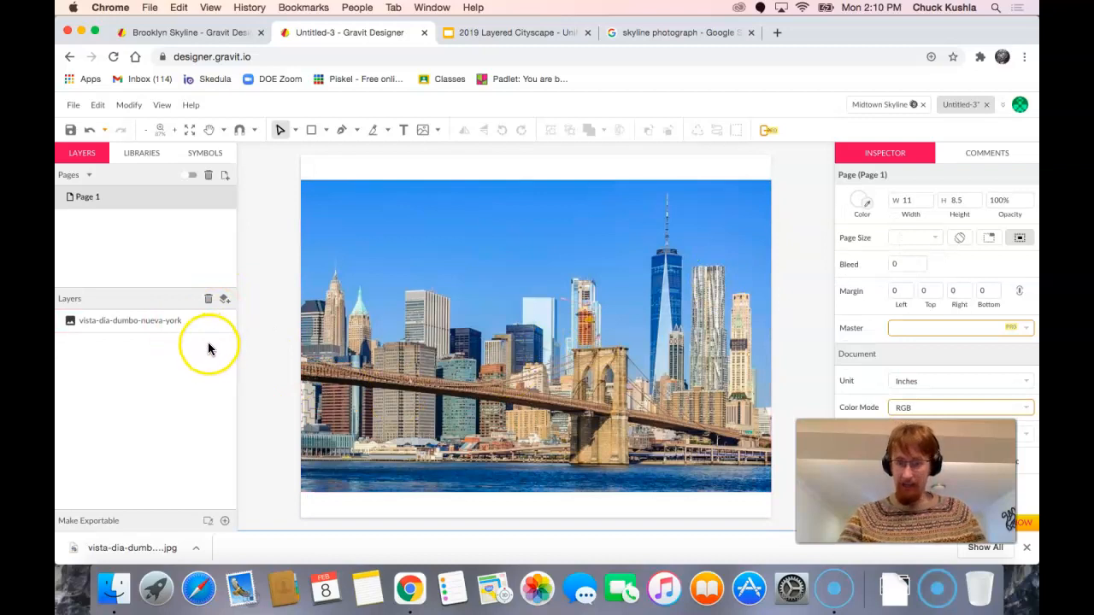
Lock the vista-dia-dumbo-nueva-york layer and try selecting the photo on the page
{"action": "left_click", "coordinate": [488, 390]}
{"action": "left_click", "coordinate": [480, 310]}
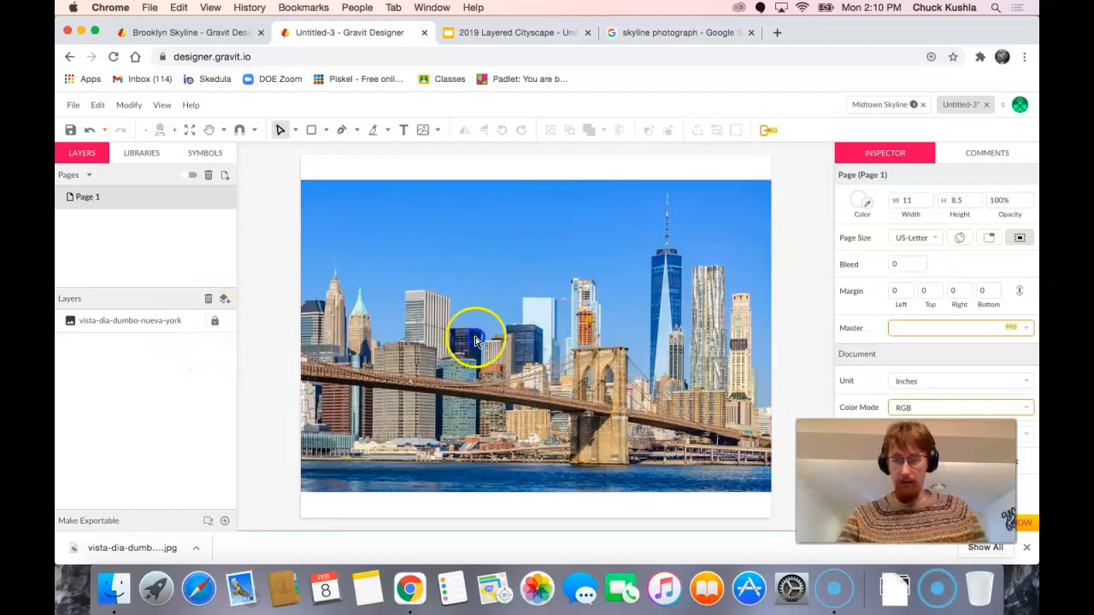
{"action": "left_click", "coordinate": [560, 366]}
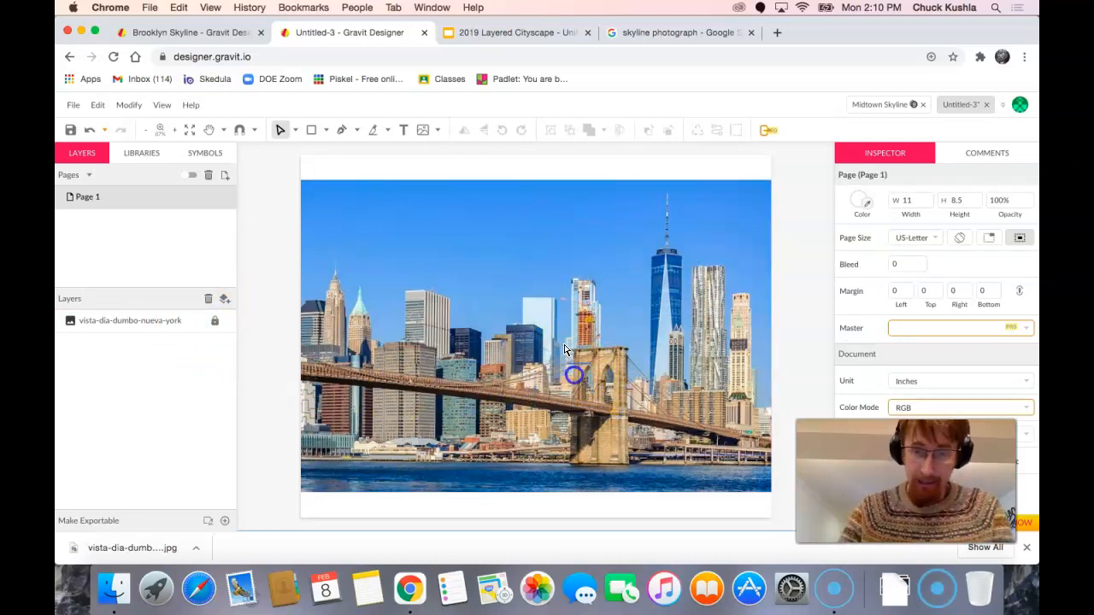
{"action": "left_click", "coordinate": [610, 304]}
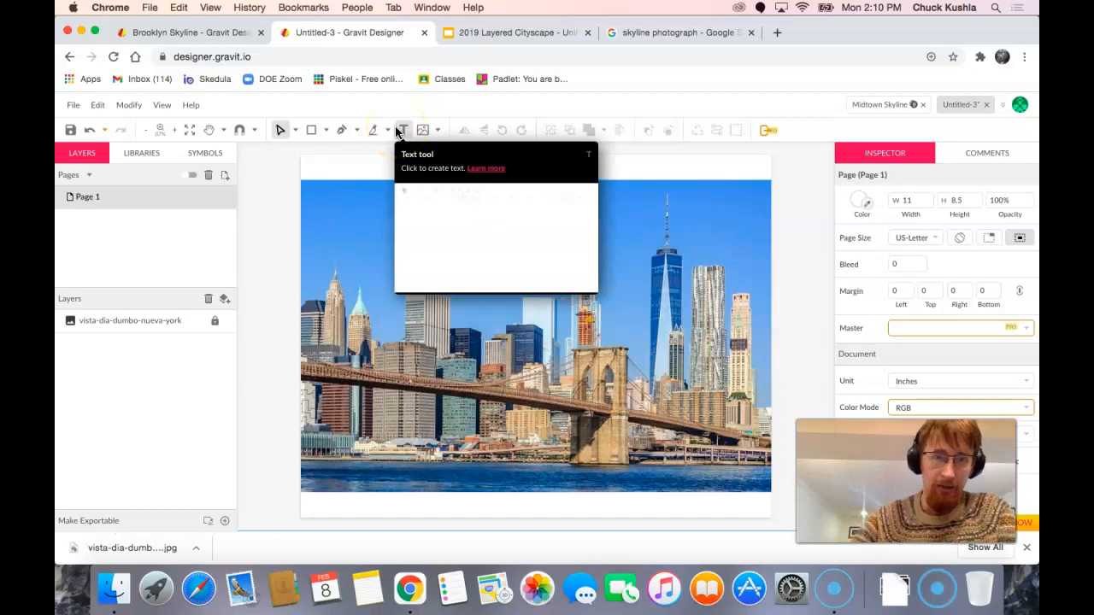
Draw a closed, irregular practice shape of straight segments in the sky above the buildings with the Pen tool
{"action": "left_click", "coordinate": [339, 131]}
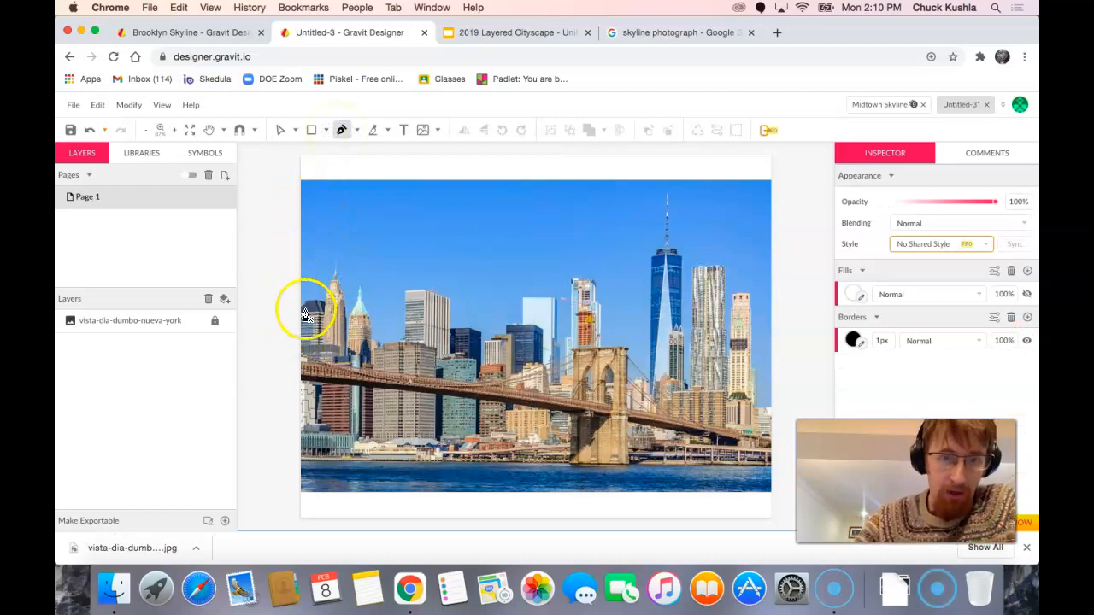
{"action": "left_click", "coordinate": [369, 212]}
{"action": "left_click", "coordinate": [493, 212]}
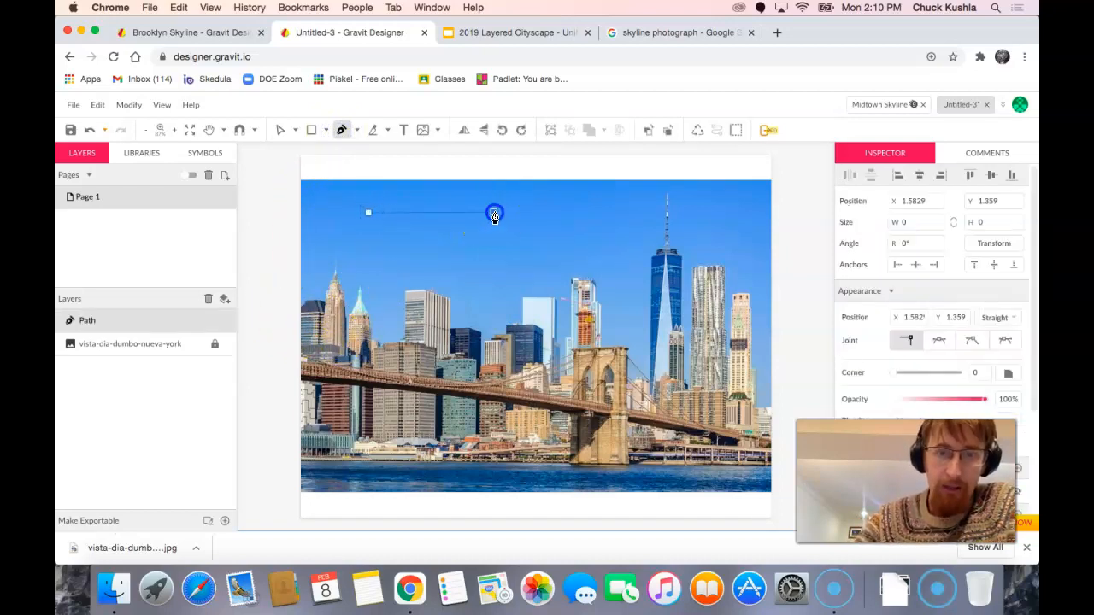
{"action": "left_click", "coordinate": [500, 284]}
{"action": "left_click", "coordinate": [448, 267]}
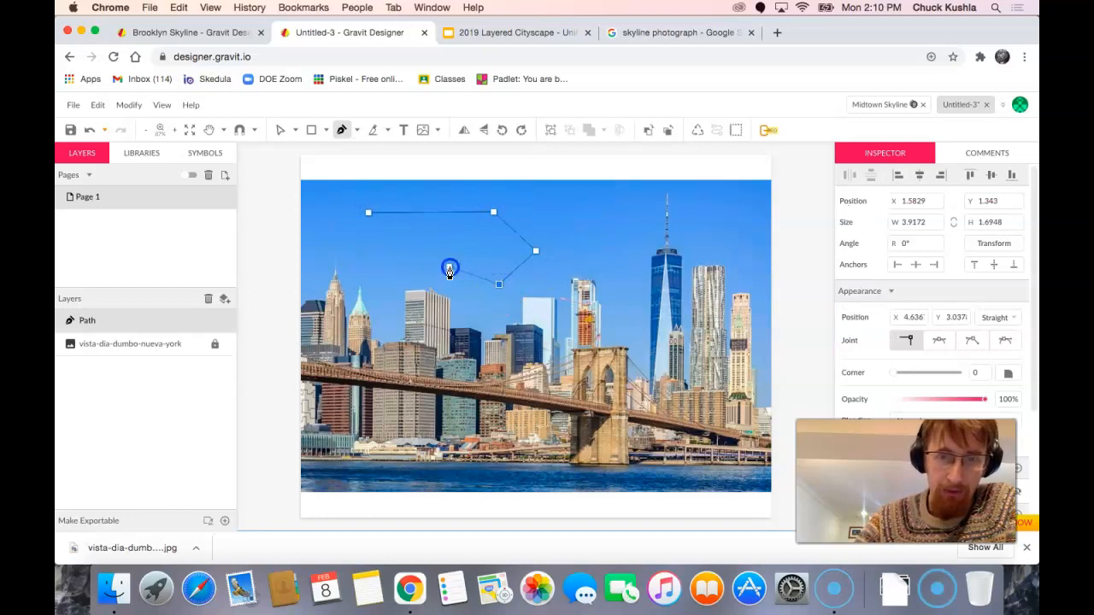
{"action": "left_click", "coordinate": [396, 288]}
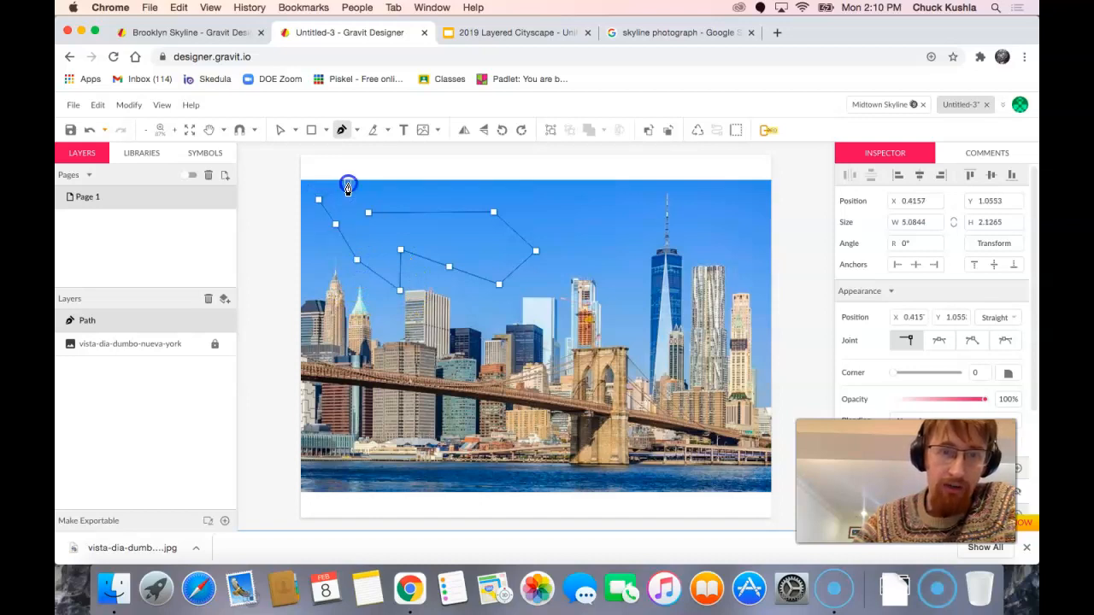
{"action": "left_click", "coordinate": [376, 186]}
{"action": "left_click", "coordinate": [394, 186]}
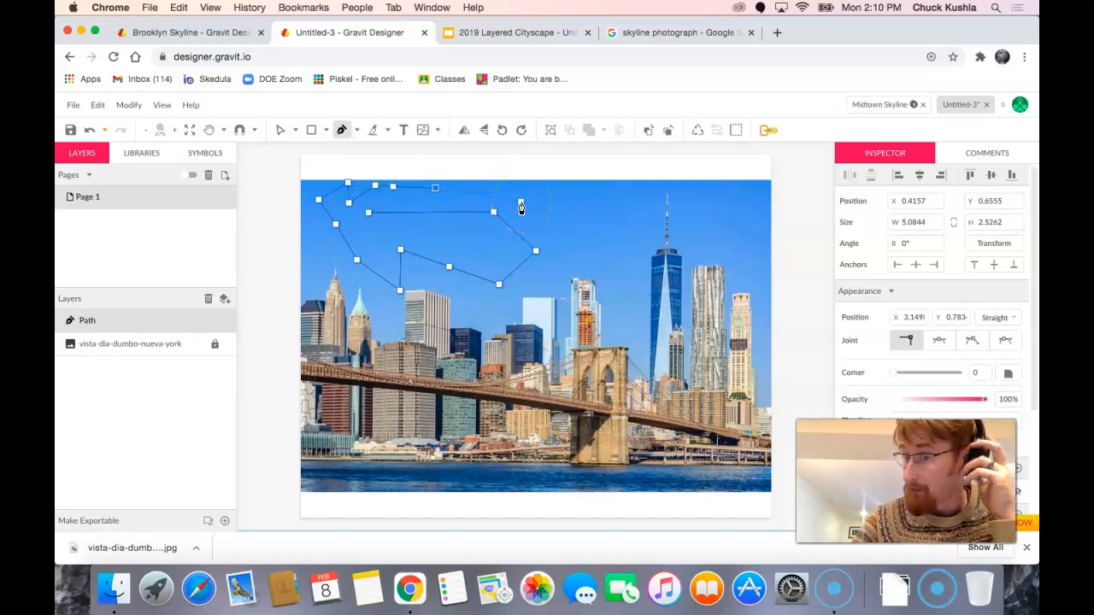
{"action": "scroll", "coordinate": [504, 218], "scroll_direction": "up", "scroll_amount": 1}
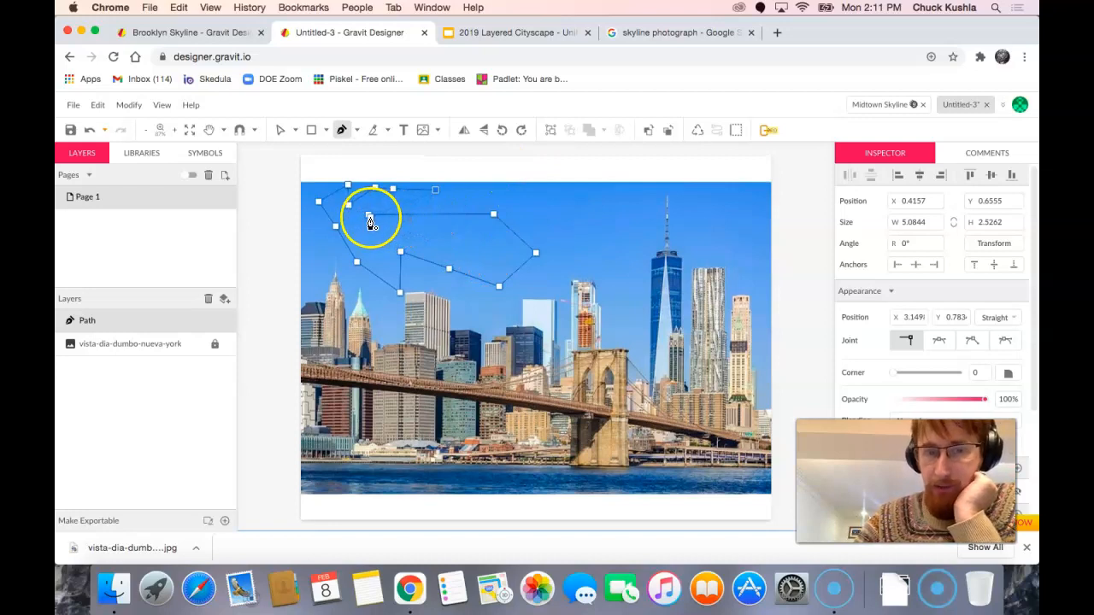
{"action": "left_click", "coordinate": [369, 218]}
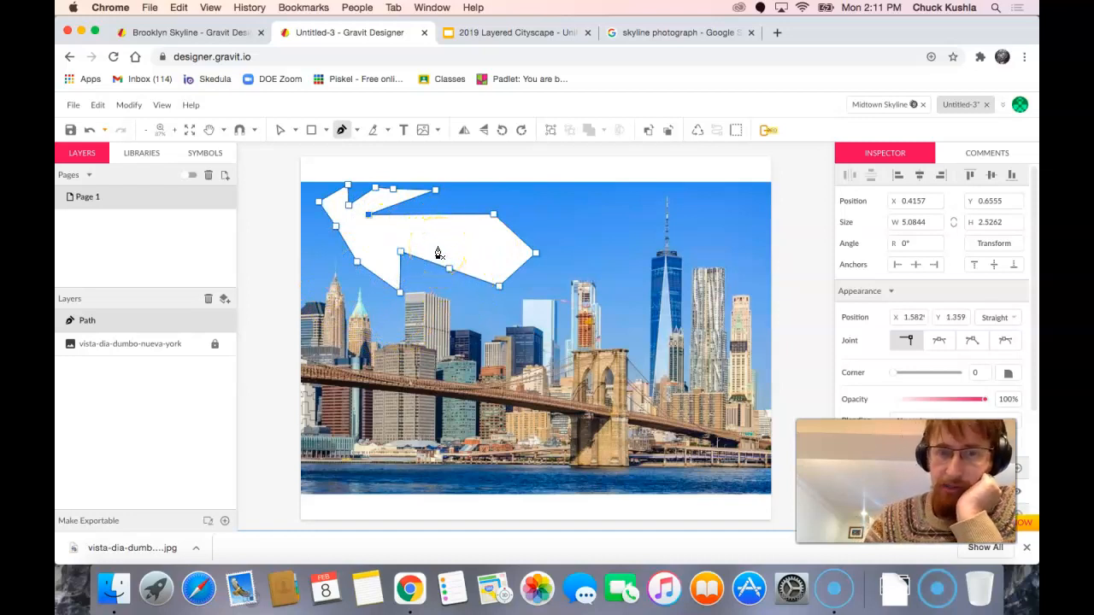
Delete the practice shape and the stray path point from the sky area
{"action": "key", "text": "Delete"}
{"action": "left_click", "coordinate": [438, 247]}
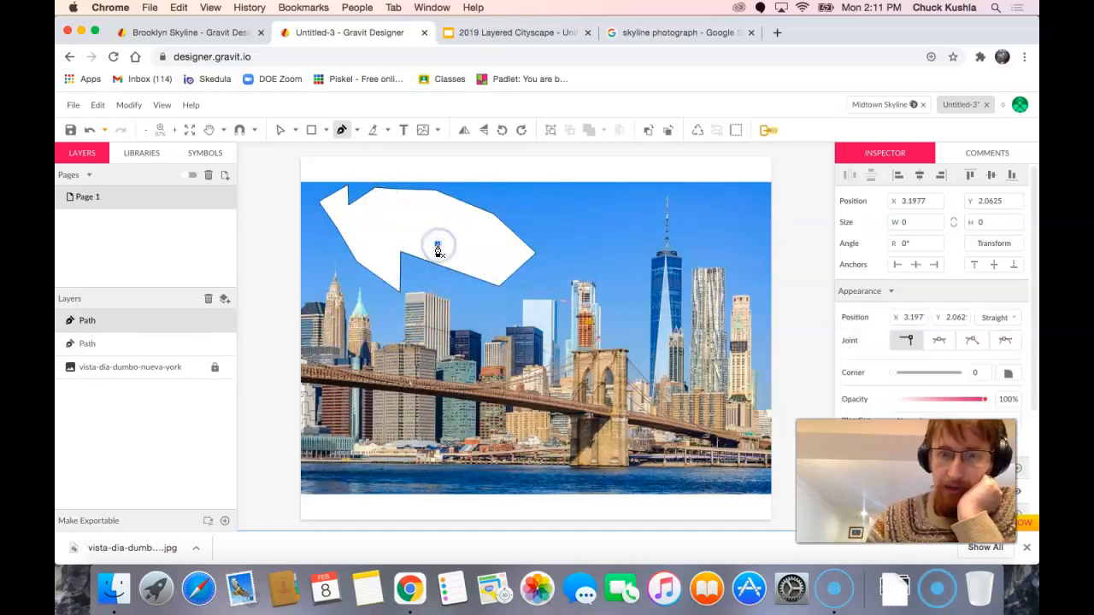
{"action": "key", "text": "Delete"}
{"action": "scroll", "coordinate": [418, 176], "scroll_direction": "up", "scroll_amount": 1}
{"action": "left_click", "coordinate": [284, 134]}
{"action": "left_click", "coordinate": [351, 252]}
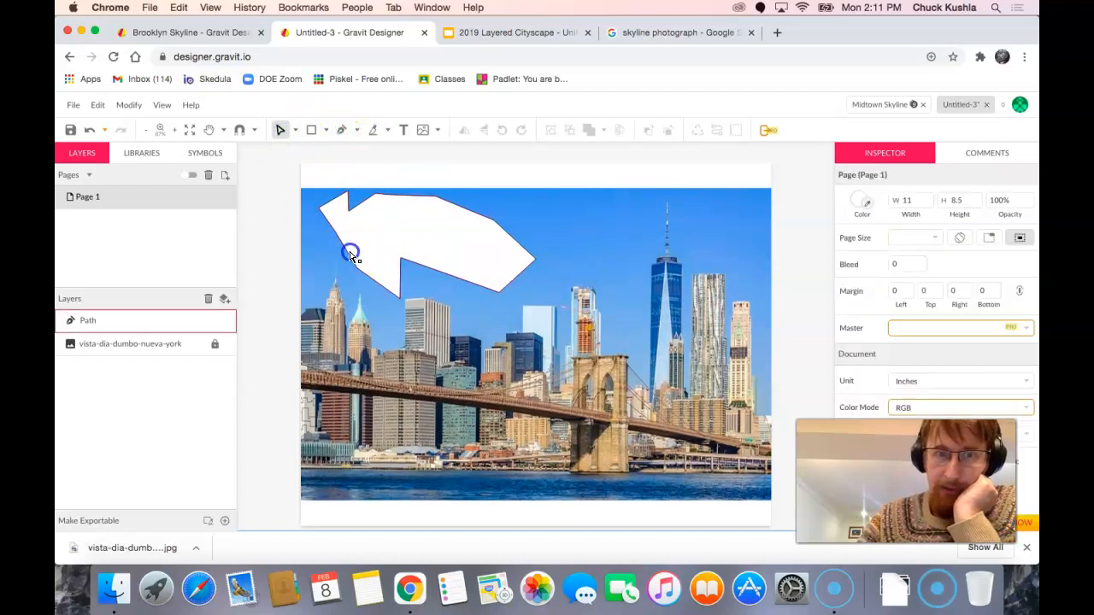
{"action": "key", "text": "Delete"}
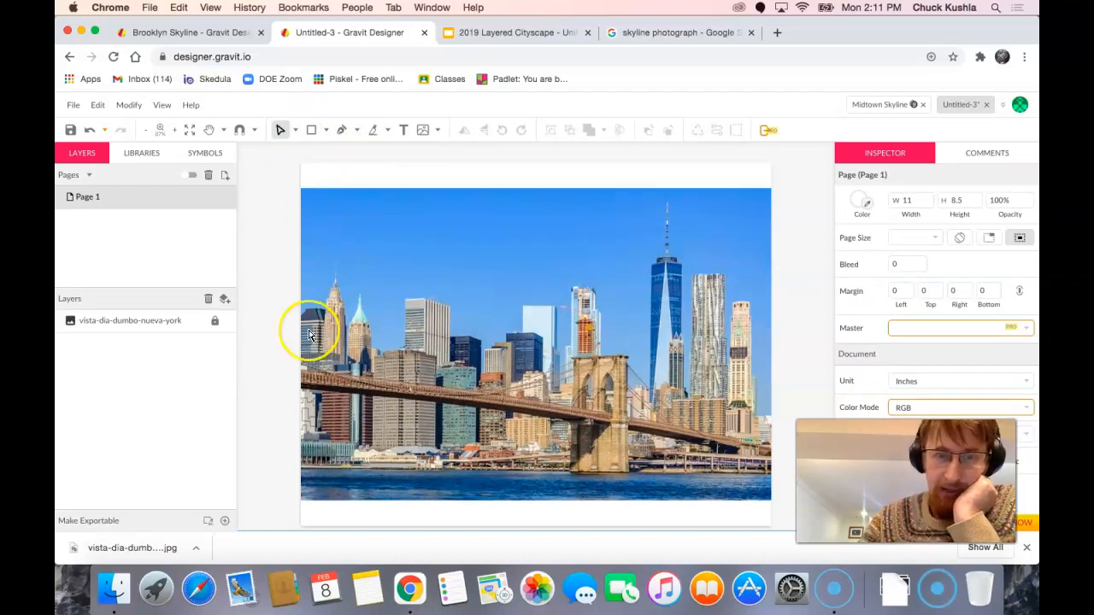
Start a Pen tool path at the photo's left edge and trace the sloped roof edge of the dark building
{"action": "scroll", "coordinate": [309, 335], "scroll_direction": "down", "scroll_amount": 1}
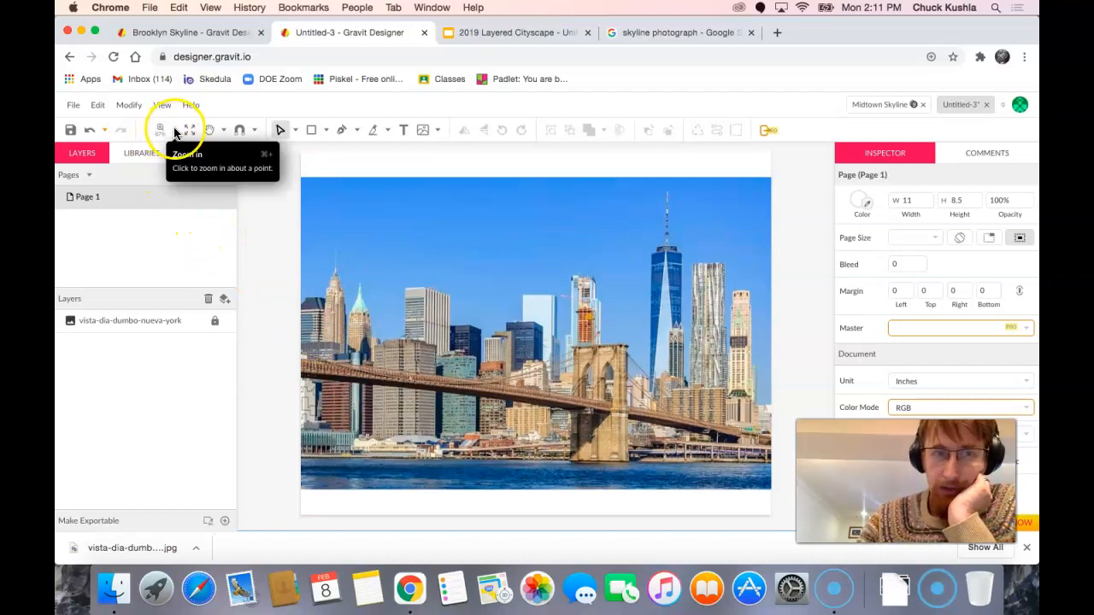
{"action": "left_click", "coordinate": [175, 132]}
{"action": "left_click", "coordinate": [174, 132]}
{"action": "left_click", "coordinate": [175, 133]}
{"action": "left_click", "coordinate": [174, 133]}
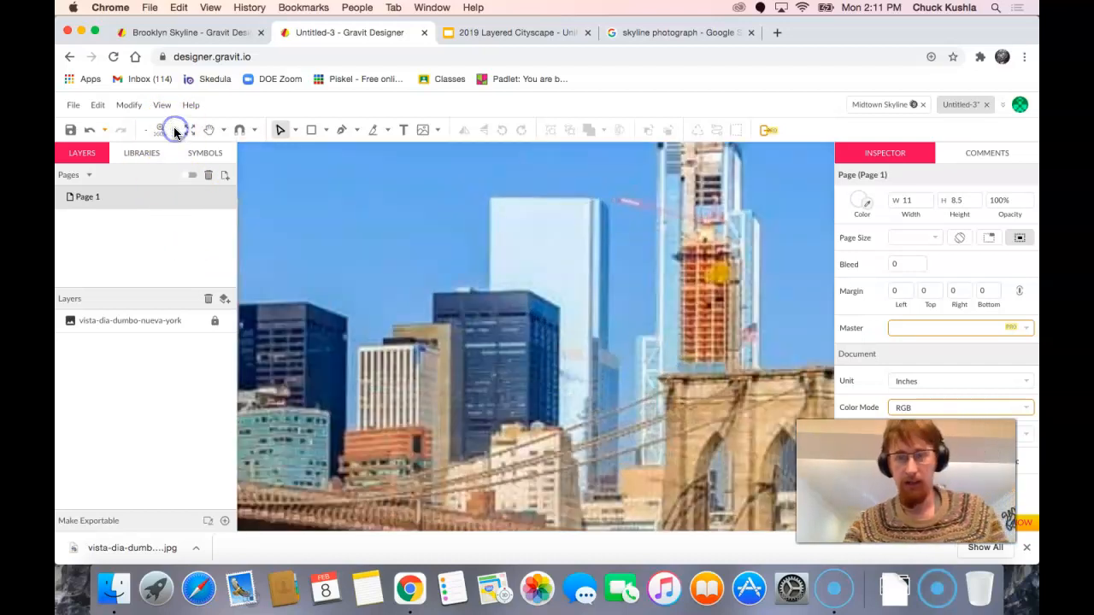
{"action": "left_click", "coordinate": [175, 133]}
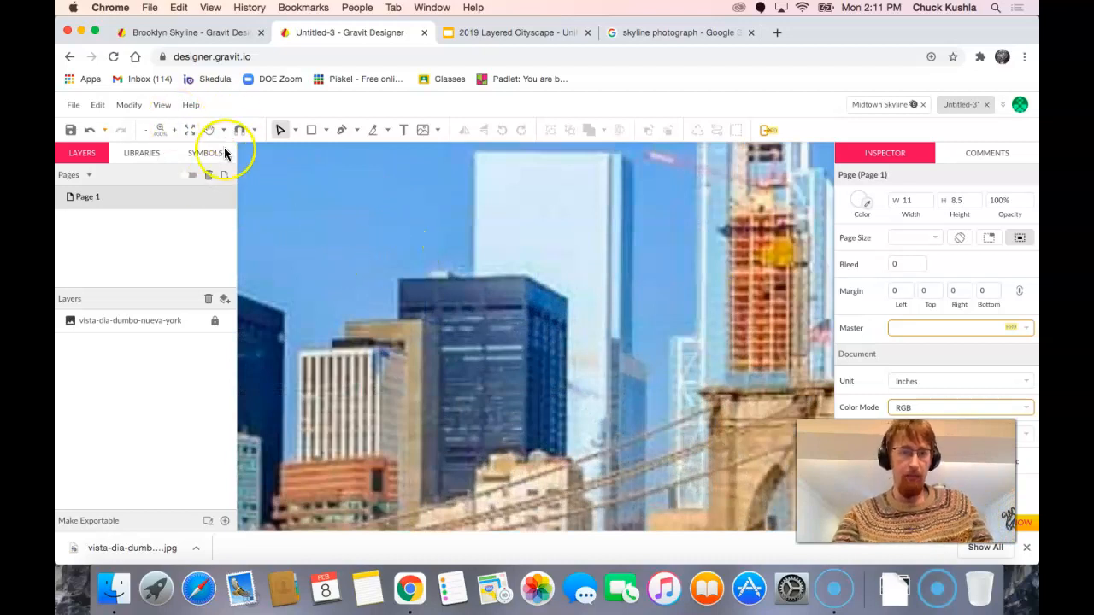
{"action": "left_click", "coordinate": [208, 130]}
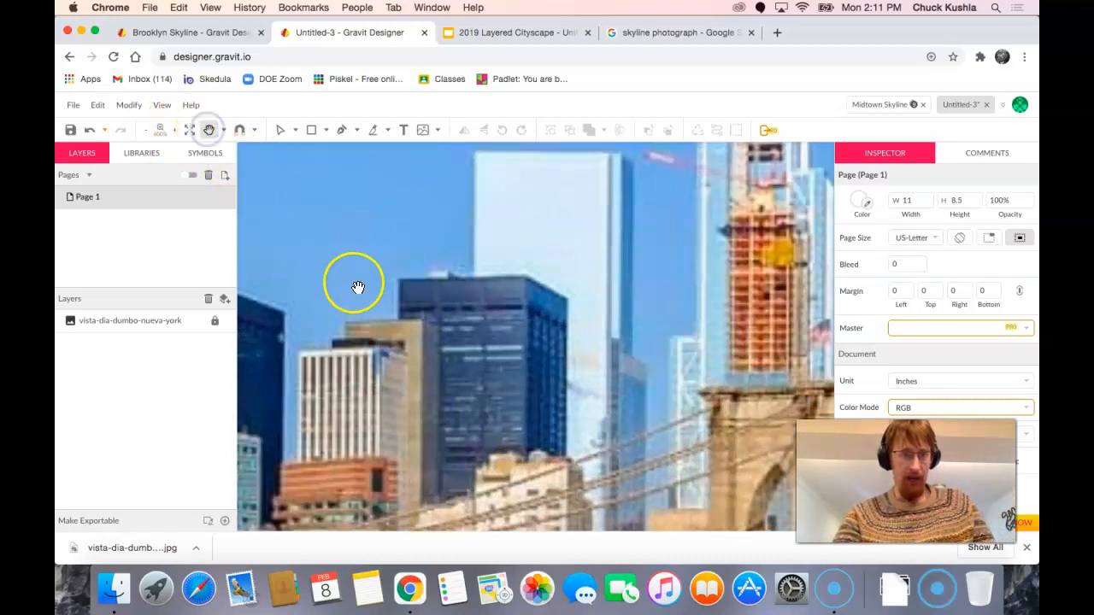
{"action": "left_click", "coordinate": [339, 132]}
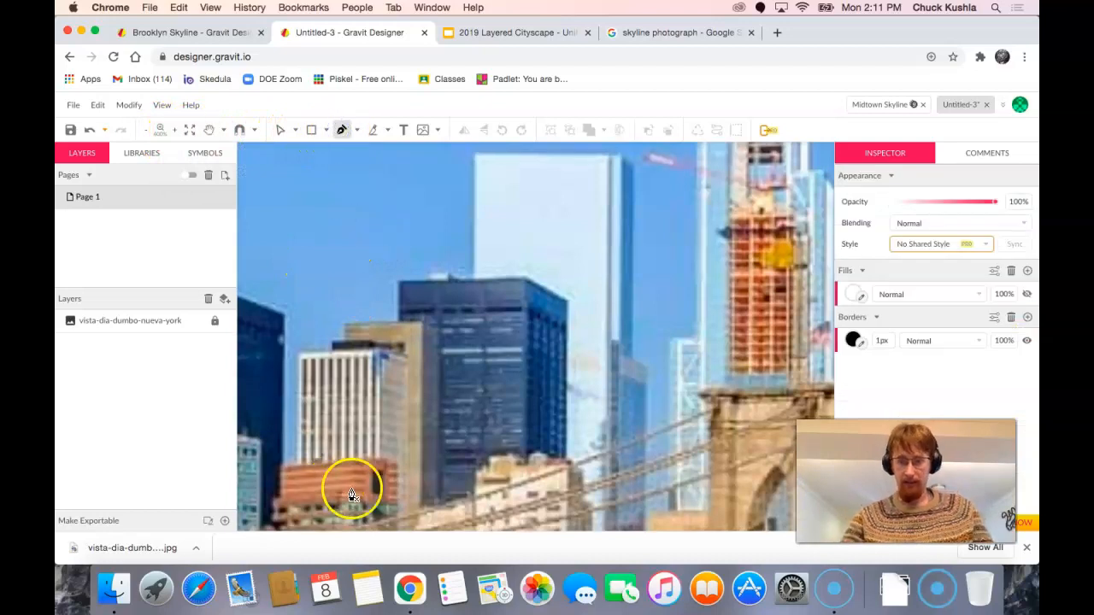
{"action": "key", "text": "h"}
{"action": "left_click_drag", "start_coordinate": [353, 255], "coordinate": [623, 357]}
{"action": "left_click_drag", "start_coordinate": [468, 350], "coordinate": [678, 316]}
{"action": "left_click_drag", "start_coordinate": [372, 309], "coordinate": [494, 443]}
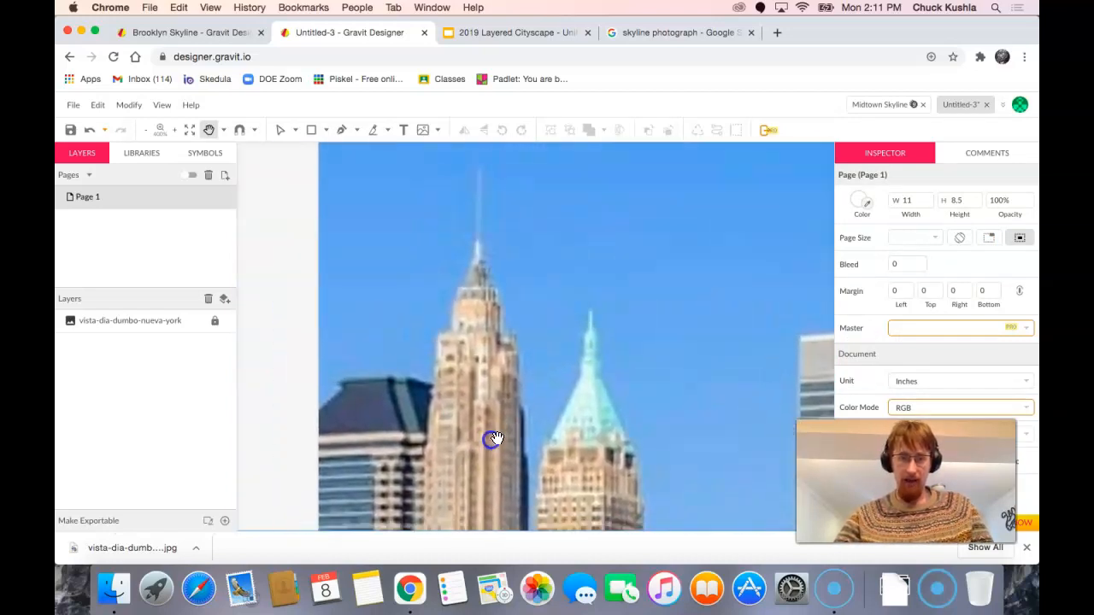
{"action": "key", "text": "p"}
{"action": "scroll", "coordinate": [317, 447], "scroll_direction": "down", "scroll_amount": 1}
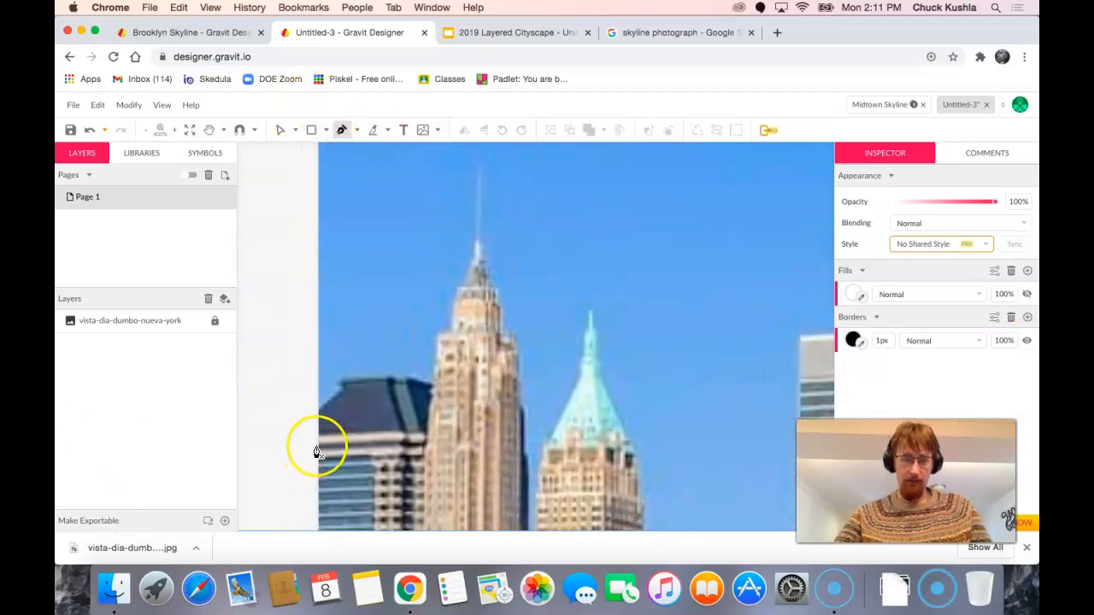
{"action": "left_click", "coordinate": [319, 411]}
{"action": "left_click", "coordinate": [348, 377]}
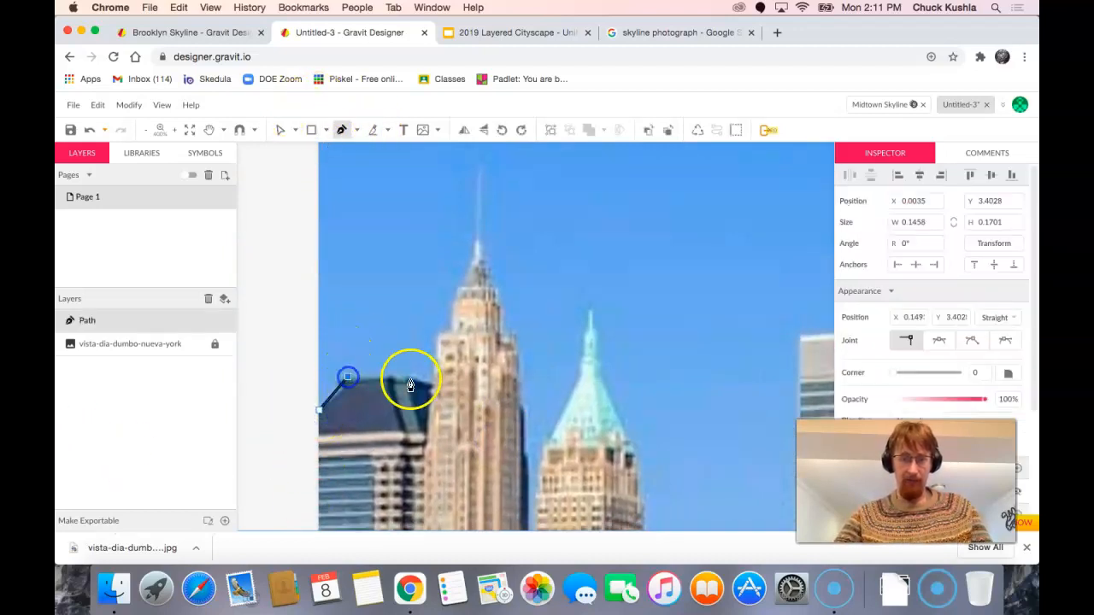
Continue the outline up the tall beige tower to the tip of its spire and back down to its right shoulder
{"action": "left_click", "coordinate": [433, 335]}
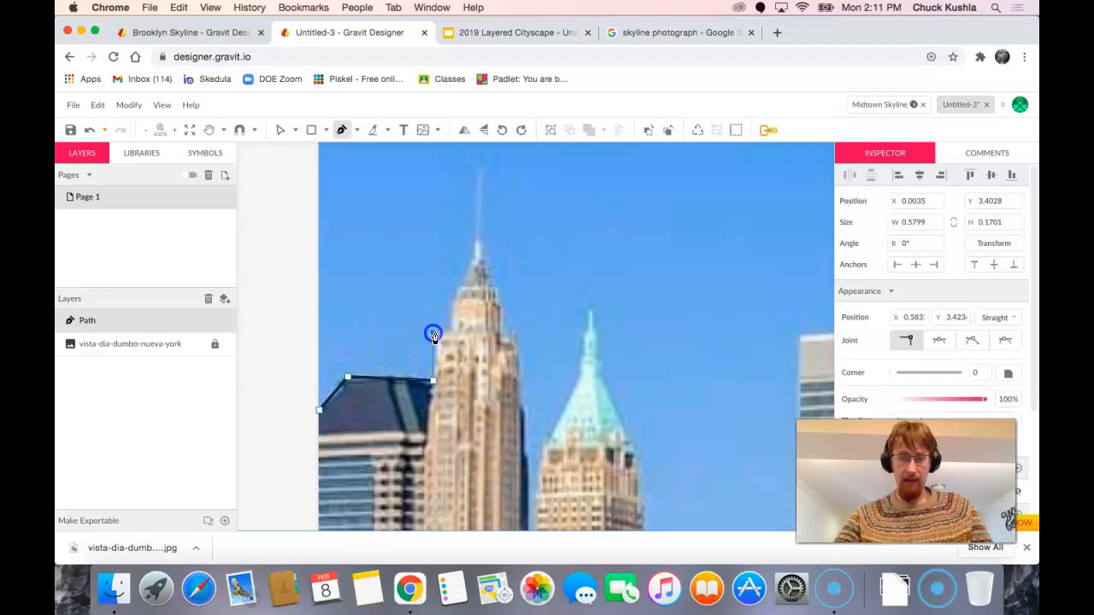
{"action": "left_click", "coordinate": [446, 331]}
{"action": "left_click", "coordinate": [475, 261]}
{"action": "scroll", "coordinate": [481, 175], "scroll_direction": "up", "scroll_amount": 1}
{"action": "left_click", "coordinate": [481, 171]}
{"action": "left_click_drag", "start_coordinate": [515, 389], "coordinate": [504, 343]}
{"action": "left_click", "coordinate": [516, 342]}
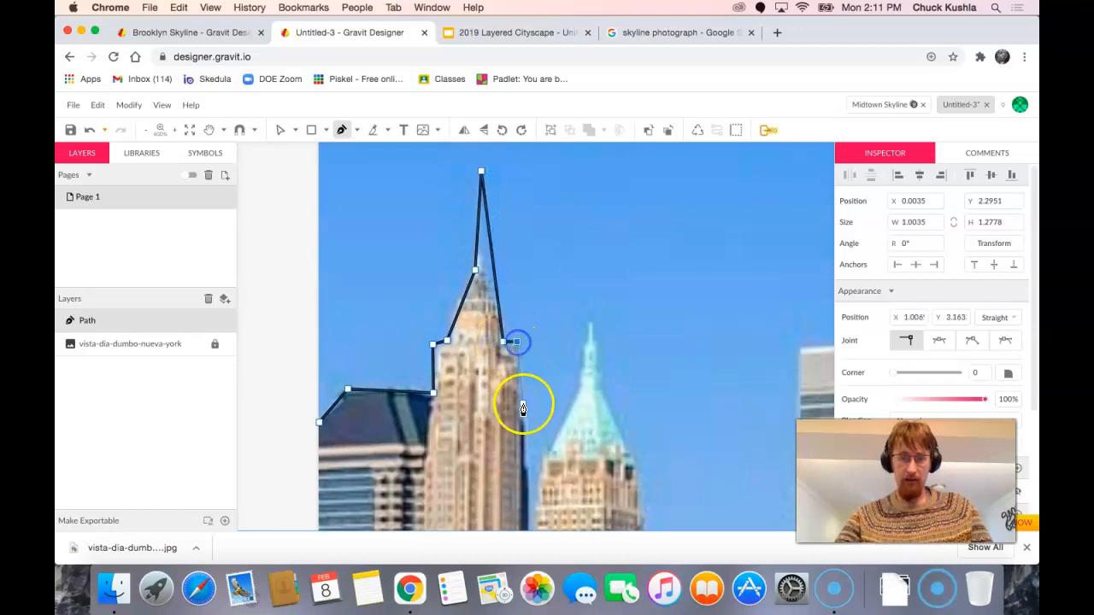
Trace the tall beige tower's right edge down to the bottom of the gap beside the green-roofed tower
{"action": "left_click", "coordinate": [528, 427]}
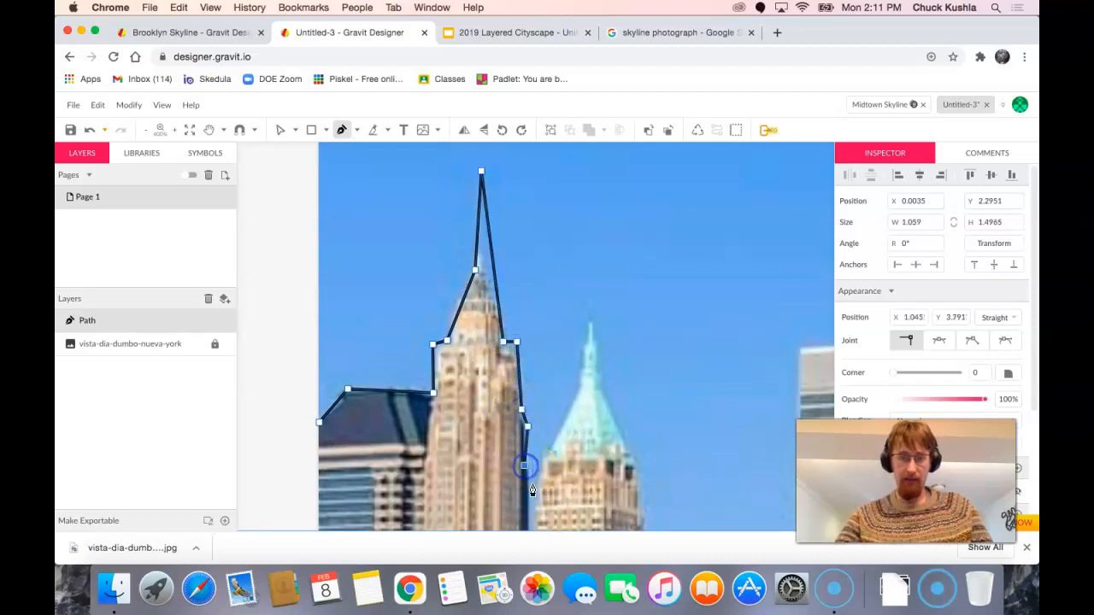
{"action": "scroll", "coordinate": [532, 489], "scroll_direction": "down", "scroll_amount": 2}
{"action": "scroll", "coordinate": [526, 484], "scroll_direction": "down", "scroll_amount": 1}
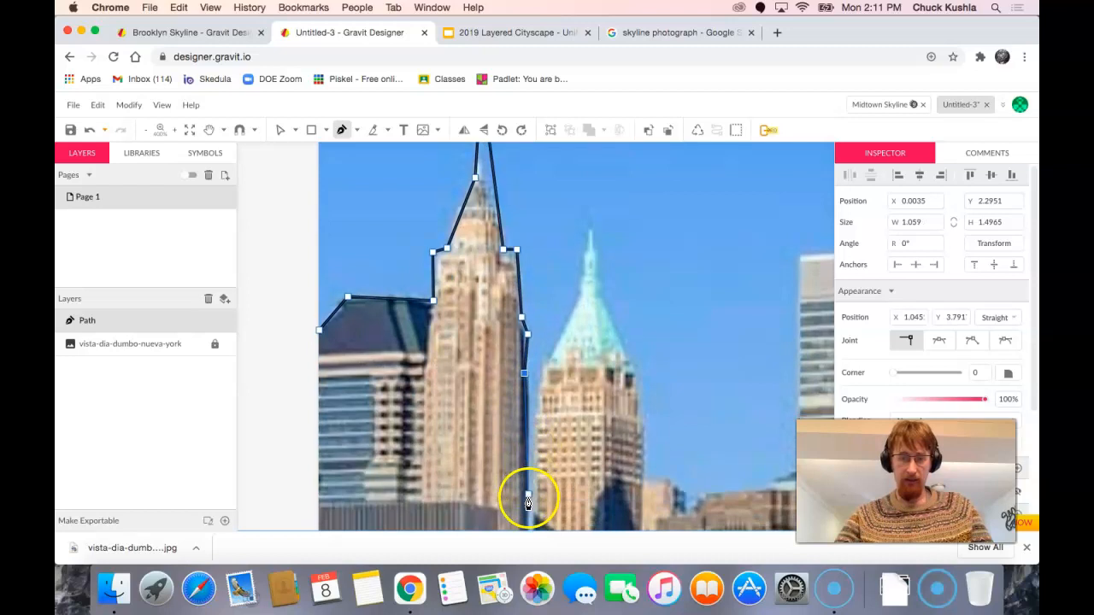
{"action": "left_click", "coordinate": [528, 500]}
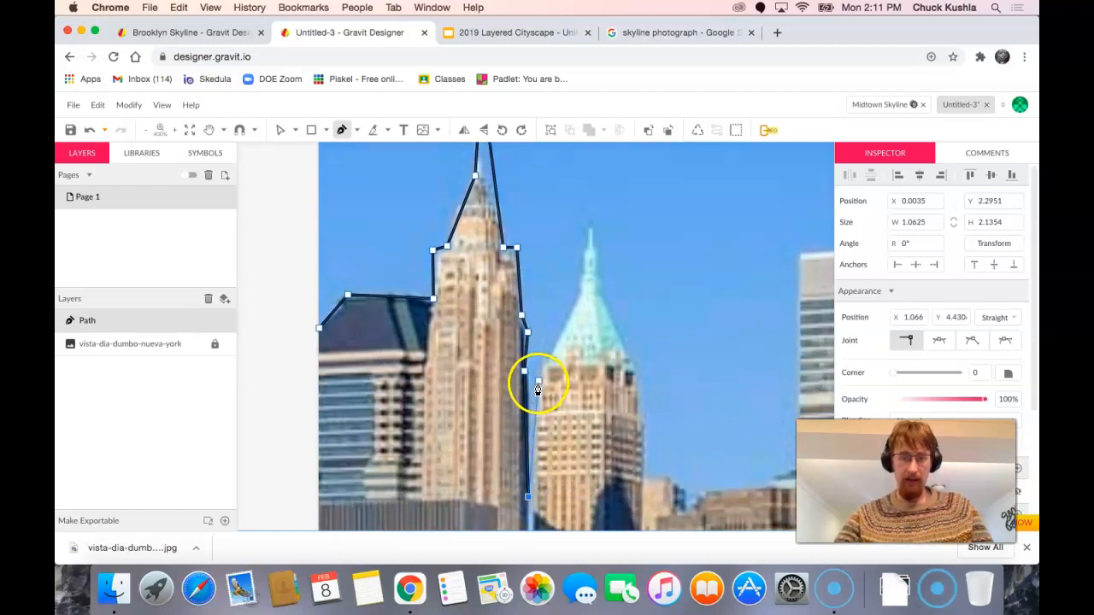
Trace the green-roofed tower up its left side to the spire tip and down its right side
{"action": "left_click", "coordinate": [577, 292]}
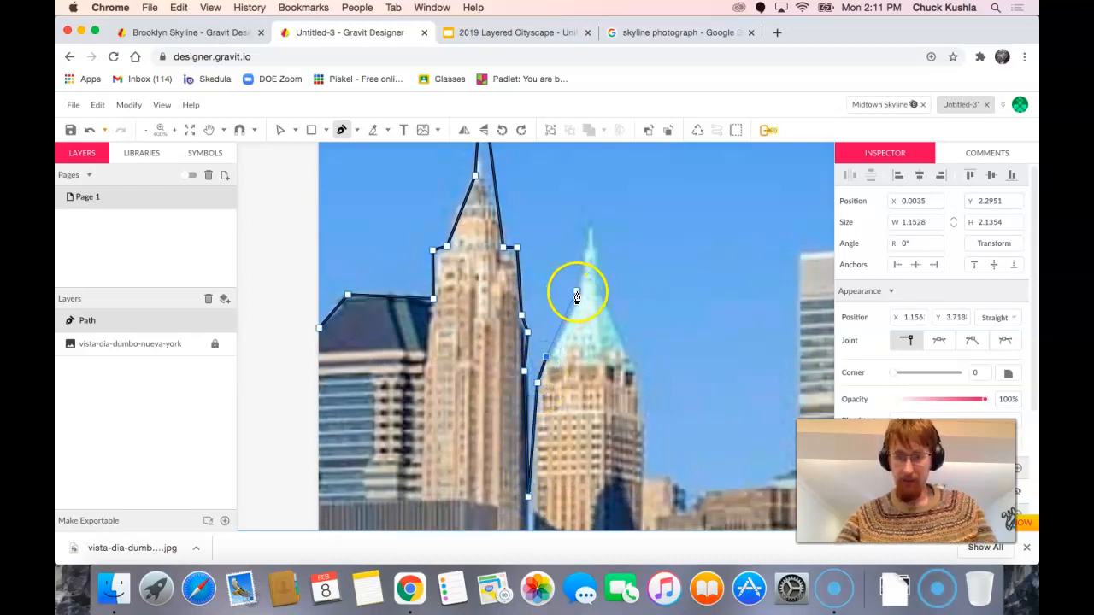
{"action": "left_click", "coordinate": [583, 254]}
{"action": "left_click", "coordinate": [588, 203]}
{"action": "left_click", "coordinate": [596, 248]}
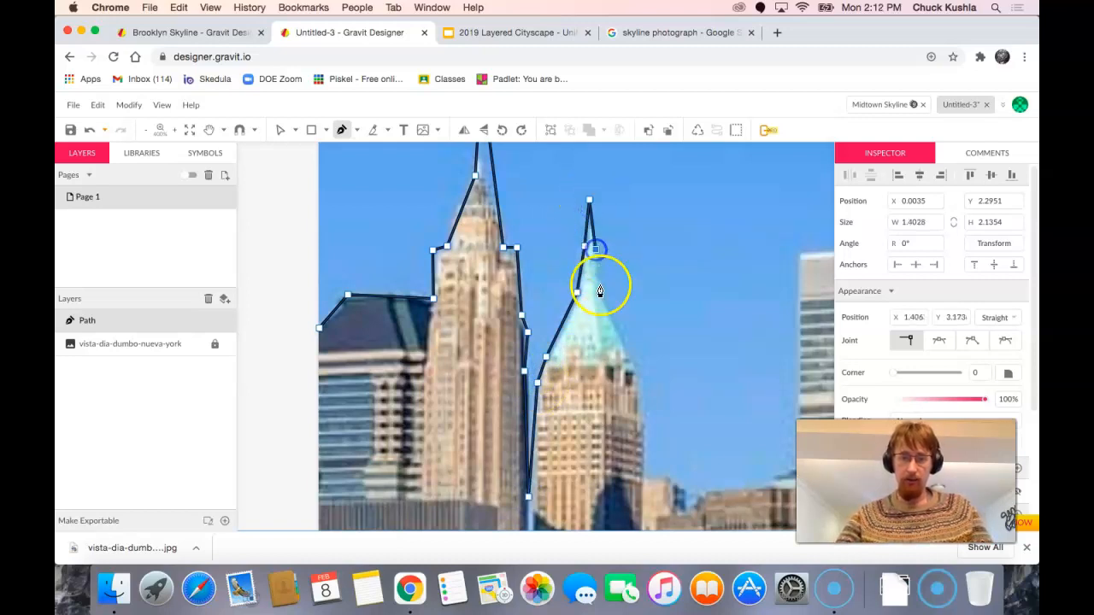
{"action": "left_click", "coordinate": [635, 369]}
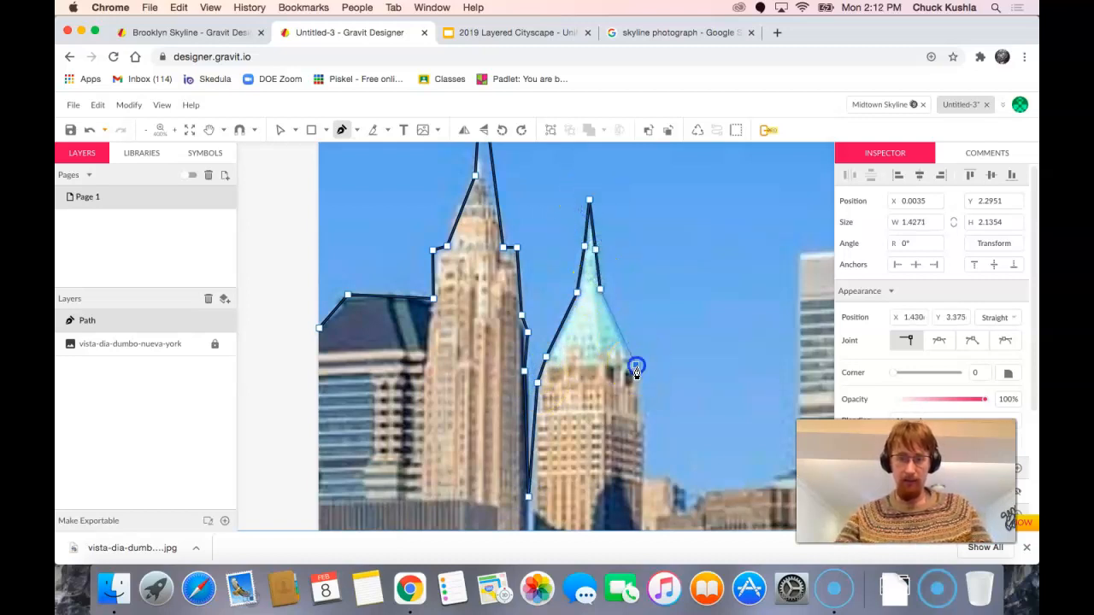
{"action": "left_click", "coordinate": [646, 432]}
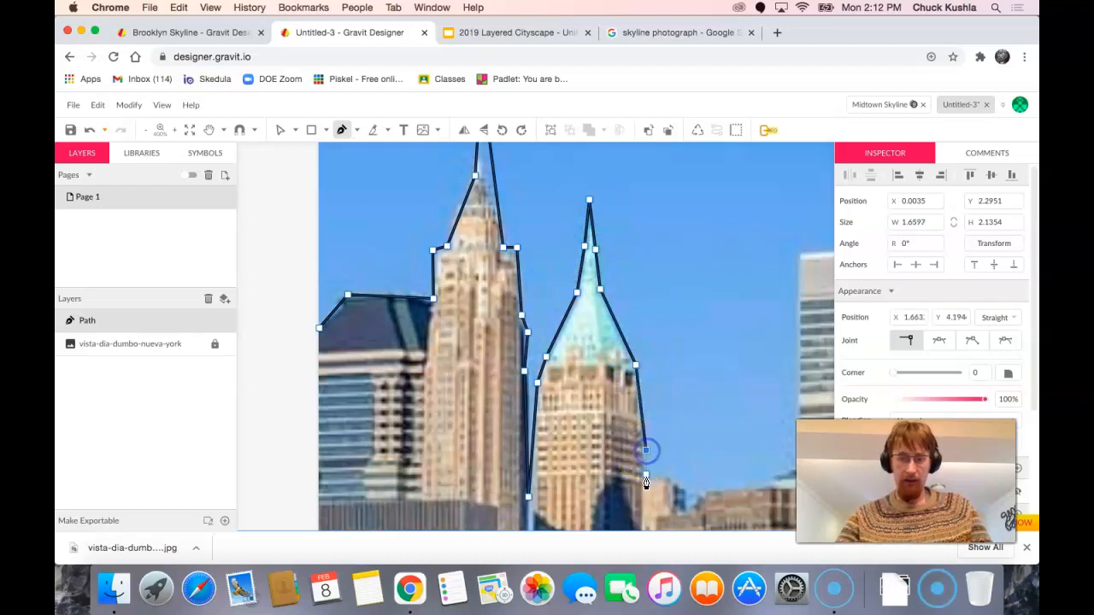
Continue the outline along the low rooftops and over the grey striped tower down to the dark blue building's roof
{"action": "left_click_drag", "start_coordinate": [669, 475], "coordinate": [483, 454]}
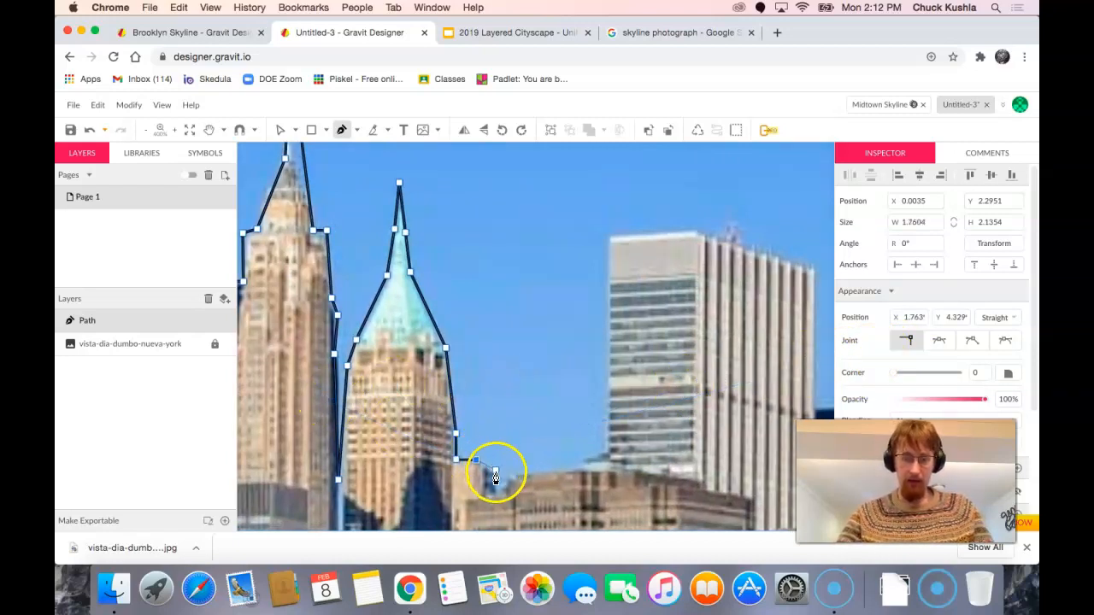
{"action": "left_click", "coordinate": [606, 455]}
{"action": "left_click", "coordinate": [608, 237]}
{"action": "left_click", "coordinate": [697, 234]}
{"action": "left_click_drag", "start_coordinate": [730, 245], "coordinate": [567, 257]}
{"action": "left_click", "coordinate": [650, 280]}
{"action": "left_click", "coordinate": [653, 423]}
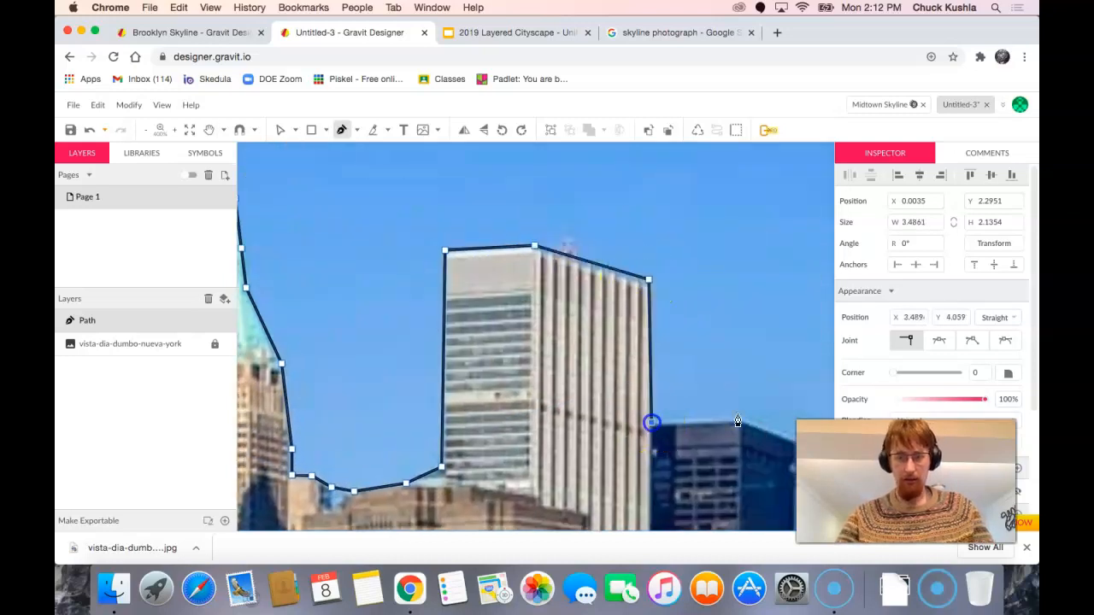
Trace the dark blue building's flat roof and its right edge down into the narrow gap beside the small white building
{"action": "left_click", "coordinate": [740, 422]}
{"action": "left_click_drag", "start_coordinate": [764, 419], "coordinate": [454, 390]}
{"action": "left_click", "coordinate": [487, 413]}
{"action": "left_click_drag", "start_coordinate": [490, 483], "coordinate": [479, 369]}
{"action": "left_click", "coordinate": [477, 444]}
{"action": "left_click", "coordinate": [487, 445]}
Trace the small white building and the stepped roofs up to the taller dark blue building's flat top
{"action": "left_click", "coordinate": [490, 340]}
{"action": "left_click", "coordinate": [586, 306]}
{"action": "left_click", "coordinate": [588, 269]}
{"action": "left_click", "coordinate": [662, 264]}
{"action": "left_click_drag", "start_coordinate": [665, 246], "coordinate": [613, 374]}
Trace the pale glass tower across its flat top and down its right edge to the bottom of the next gap
{"action": "left_click", "coordinate": [608, 272]}
{"action": "left_click", "coordinate": [758, 272]}
{"action": "left_click_drag", "start_coordinate": [763, 274], "coordinate": [612, 281]}
{"action": "left_click", "coordinate": [620, 286]}
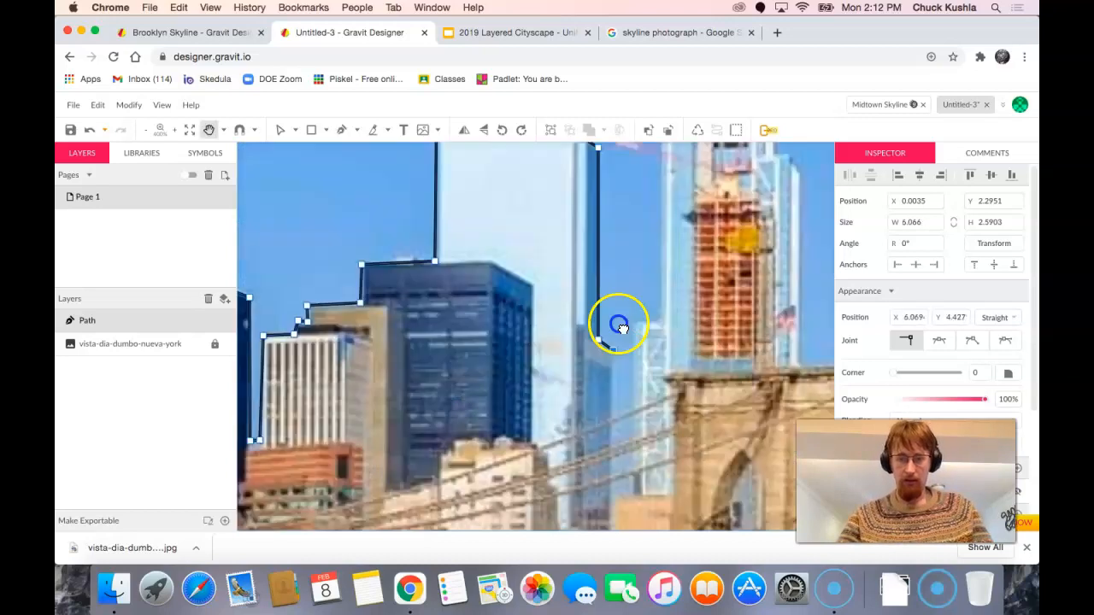
{"action": "left_click_drag", "start_coordinate": [619, 325], "coordinate": [615, 321]}
{"action": "left_click", "coordinate": [613, 481]}
{"action": "left_click", "coordinate": [636, 481]}
Trace the tower under construction up its left side, across its uneven top and down to the ledge on its right side
{"action": "left_click", "coordinate": [634, 312]}
{"action": "left_click", "coordinate": [662, 310]}
{"action": "left_click_drag", "start_coordinate": [663, 147], "coordinate": [642, 318]}
{"action": "left_click", "coordinate": [642, 213]}
{"action": "left_click", "coordinate": [678, 207]}
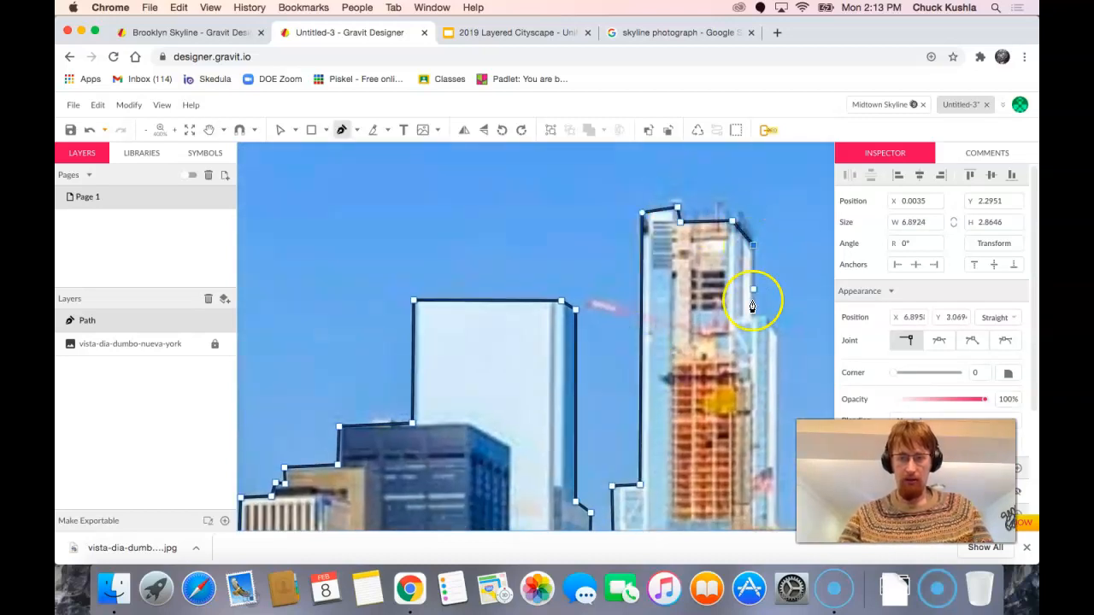
{"action": "left_click", "coordinate": [753, 316]}
{"action": "left_click", "coordinate": [776, 323]}
Continue down to the bridge's stone tower and trace its top and right edge
{"action": "left_click_drag", "start_coordinate": [786, 356], "coordinate": [710, 208]}
{"action": "left_click", "coordinate": [701, 379]}
{"action": "left_click_drag", "start_coordinate": [737, 381], "coordinate": [498, 347]}
{"action": "left_click", "coordinate": [555, 343]}
{"action": "left_click", "coordinate": [586, 354]}
{"action": "left_click", "coordinate": [581, 484]}
Continue the outline over the low rooftops and up the blue glass tower's left side to its spire
{"action": "left_click", "coordinate": [606, 384]}
{"action": "left_click", "coordinate": [680, 378]}
{"action": "left_click_drag", "start_coordinate": [689, 182], "coordinate": [662, 479]}
{"action": "left_click", "coordinate": [658, 210]}
{"action": "left_click", "coordinate": [676, 202]}
{"action": "left_click", "coordinate": [681, 179]}
{"action": "left_click", "coordinate": [719, 184]}
{"action": "left_click_drag", "start_coordinate": [723, 155], "coordinate": [711, 244]}
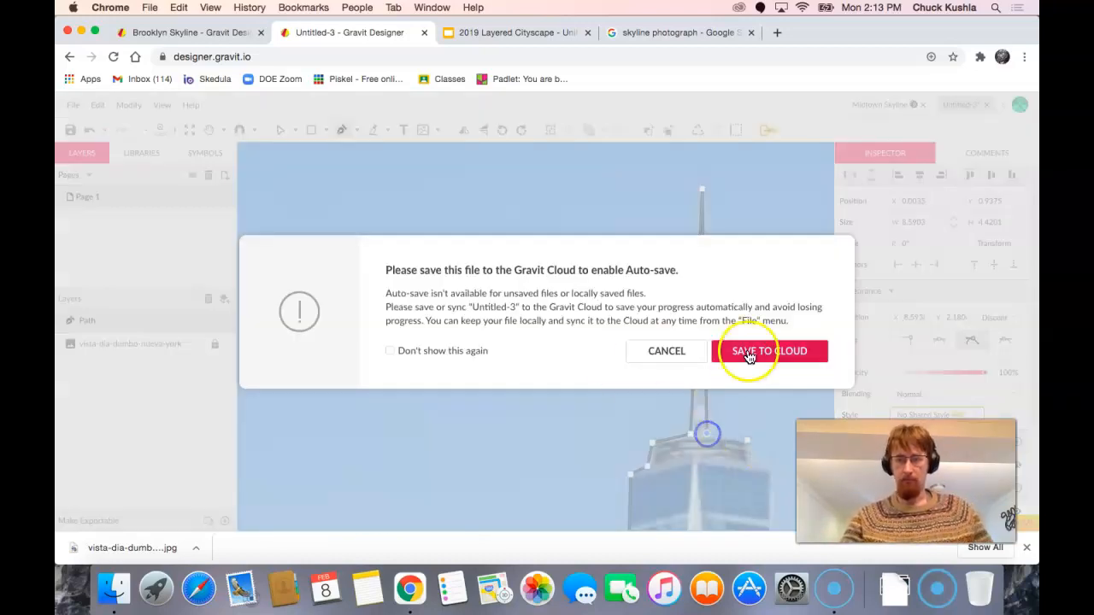
Save the document to the Gravit Cloud as Brooklyn Bridge
{"action": "left_click", "coordinate": [745, 350]}
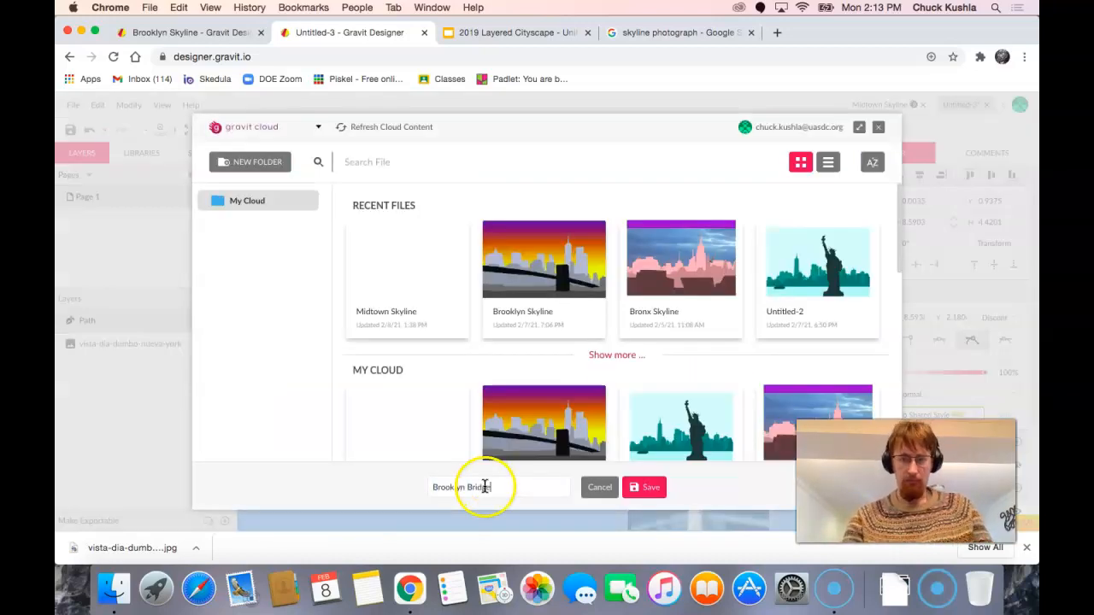
{"action": "left_click", "coordinate": [645, 488]}
Reselect the skyline path and resume it with the Pen tool from the spire's base across the blue glass tower's right shoulder
{"action": "left_click", "coordinate": [719, 441]}
{"action": "left_click", "coordinate": [281, 130]}
{"action": "left_click", "coordinate": [705, 342]}
{"action": "left_click", "coordinate": [342, 130]}
{"action": "left_click", "coordinate": [708, 436]}
{"action": "left_click", "coordinate": [747, 442]}
{"action": "left_click", "coordinate": [770, 471]}
Trace the blue glass tower's right edge down past the pointed-roof building to the bottom of the gap
{"action": "left_click_drag", "start_coordinate": [773, 500], "coordinate": [633, 195]}
{"action": "left_click", "coordinate": [628, 492]}
{"action": "left_click_drag", "start_coordinate": [636, 522], "coordinate": [629, 467]}
{"action": "left_click", "coordinate": [622, 283]}
{"action": "left_click", "coordinate": [624, 480]}
{"action": "left_click", "coordinate": [646, 503]}
Trace up the silver rippled tower's left edge and across its wavy top
{"action": "left_click_drag", "start_coordinate": [665, 163], "coordinate": [666, 331]}
{"action": "left_click", "coordinate": [661, 208]}
{"action": "left_click", "coordinate": [740, 201]}
{"action": "left_click", "coordinate": [811, 210]}
{"action": "left_click_drag", "start_coordinate": [812, 429], "coordinate": [723, 300]}
Trace the silver tower's stepped right edge into the narrow gap, and continue up the peach tower's left side to its top
{"action": "left_click", "coordinate": [721, 371]}
{"action": "left_click", "coordinate": [730, 376]}
{"action": "left_click", "coordinate": [731, 499]}
{"action": "left_click", "coordinate": [740, 499]}
{"action": "left_click", "coordinate": [743, 276]}
{"action": "left_click", "coordinate": [753, 273]}
{"action": "left_click_drag", "start_coordinate": [718, 254], "coordinate": [499, 333]}
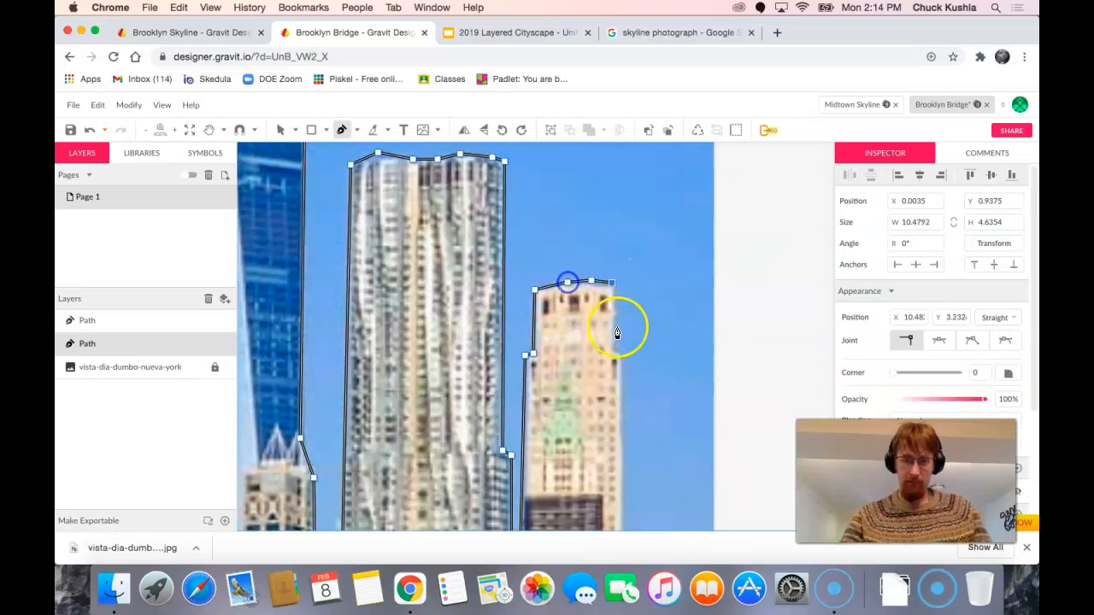
Trace the peach tower's right side and the green glass building beside it, ending at the photo's right edge
{"action": "left_click", "coordinate": [616, 329]}
{"action": "left_click", "coordinate": [623, 330]}
{"action": "scroll", "coordinate": [624, 331], "scroll_direction": "down", "scroll_amount": 3}
{"action": "left_click", "coordinate": [624, 401]}
{"action": "scroll", "coordinate": [623, 401], "scroll_direction": "down", "scroll_amount": 2}
{"action": "left_click", "coordinate": [631, 253]}
{"action": "left_click", "coordinate": [641, 302]}
{"action": "left_click", "coordinate": [639, 439]}
{"action": "left_click", "coordinate": [701, 441]}
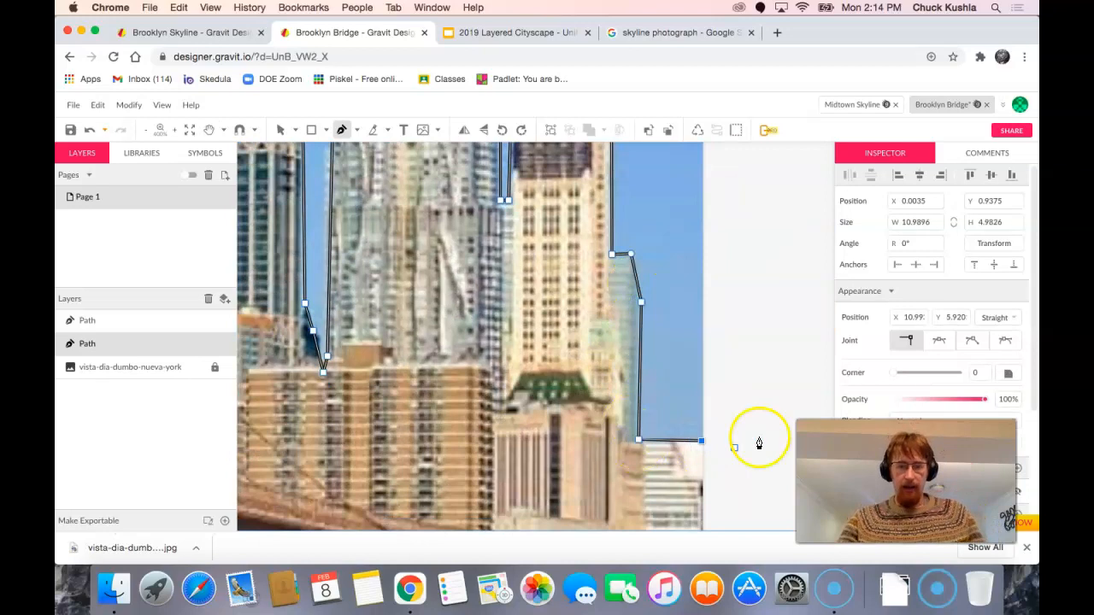
Extend the path straight down the photo's right edge to the elevated roadway near the waterfront
{"action": "scroll", "coordinate": [812, 416], "scroll_direction": "right", "scroll_amount": 1}
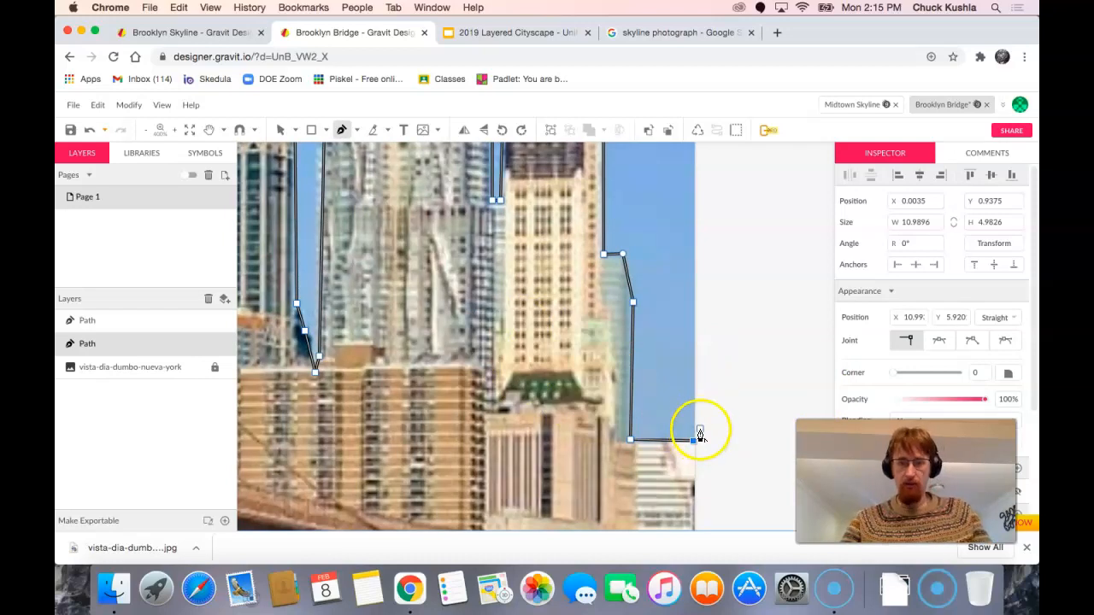
{"action": "scroll", "coordinate": [700, 435], "scroll_direction": "down", "scroll_amount": 1}
{"action": "key", "text": "space"}
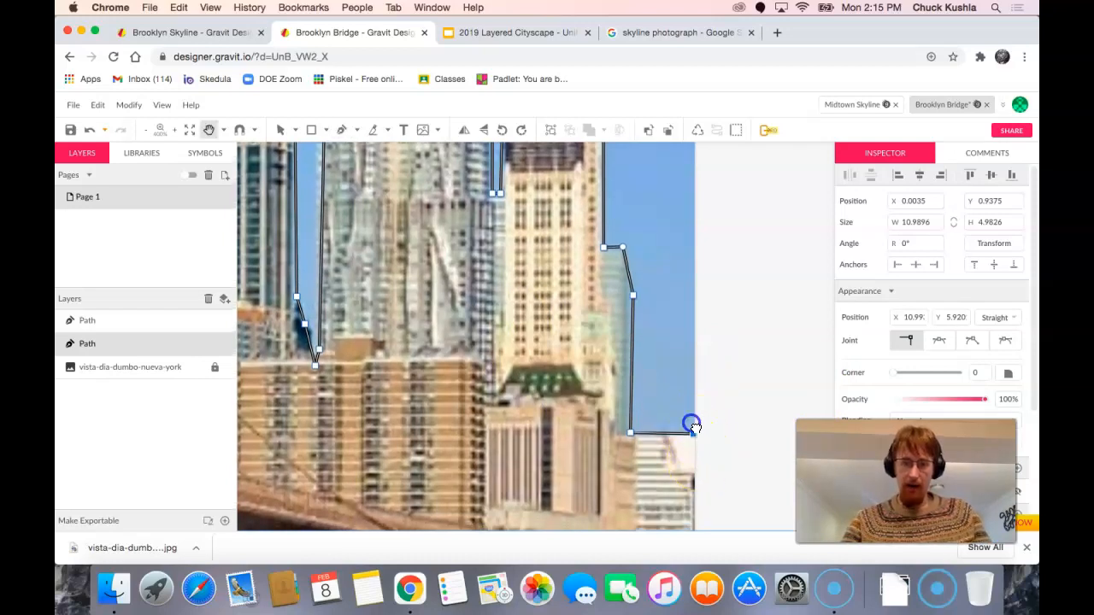
{"action": "scroll", "coordinate": [688, 410], "scroll_direction": "down", "scroll_amount": 10}
{"action": "left_click", "coordinate": [692, 386]}
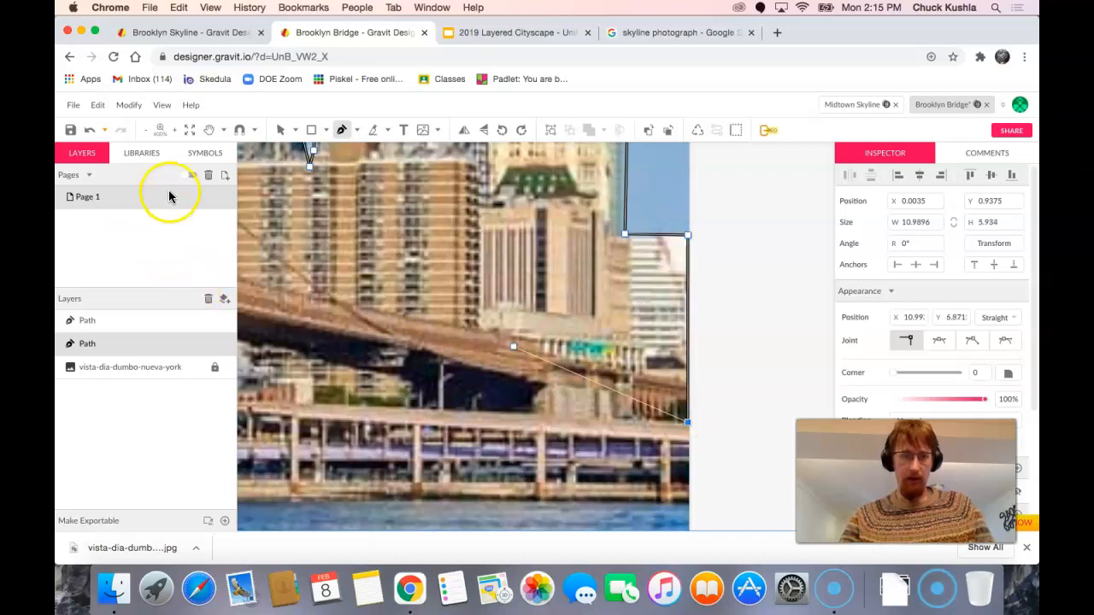
Run the path along the waterfront to the photo's left edge and close the skyline shape at its starting point
{"action": "left_click", "coordinate": [147, 133]}
{"action": "left_click", "coordinate": [147, 133]}
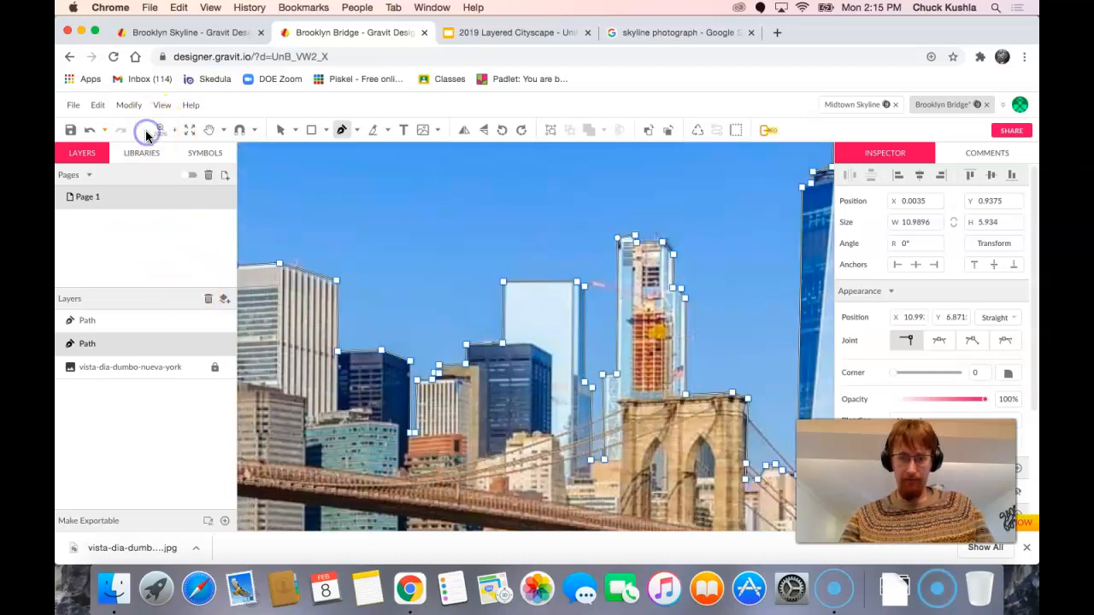
{"action": "left_click", "coordinate": [147, 132]}
{"action": "left_click", "coordinate": [147, 133]}
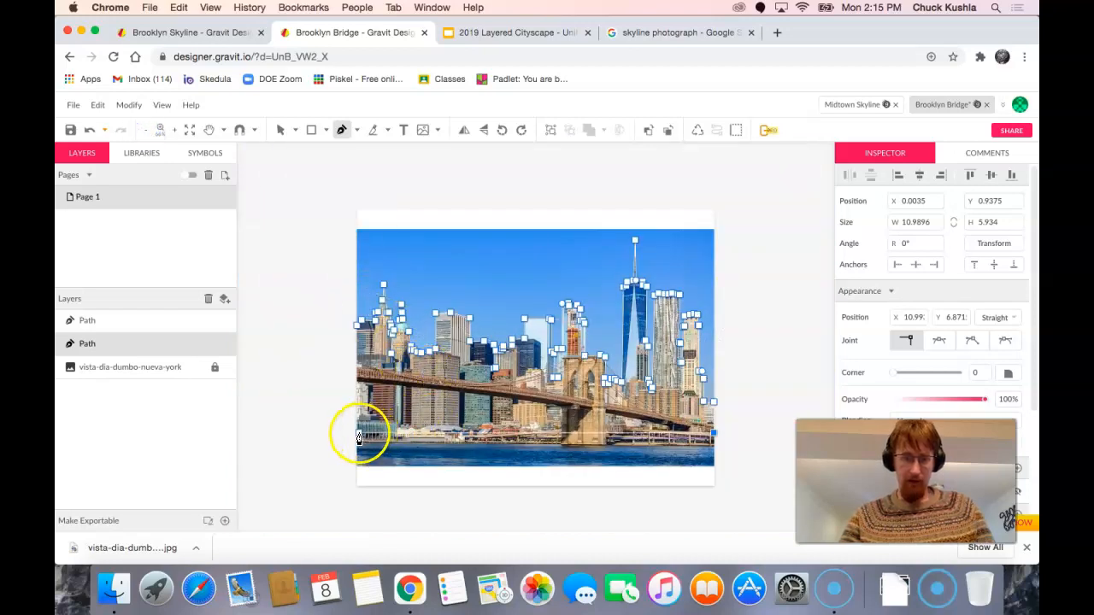
{"action": "left_click", "coordinate": [359, 434]}
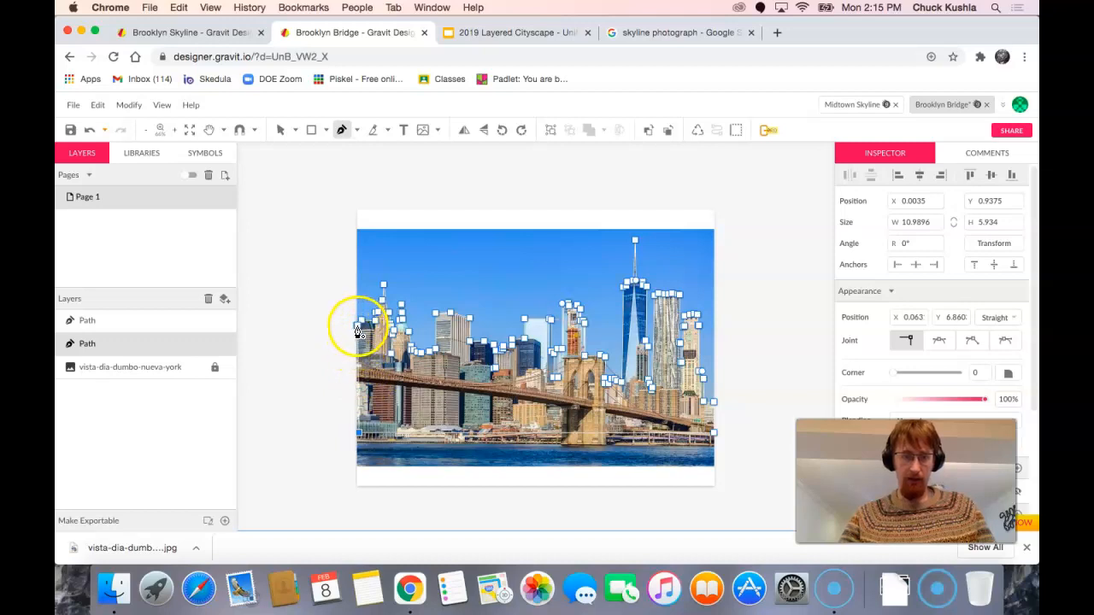
{"action": "left_click", "coordinate": [359, 330]}
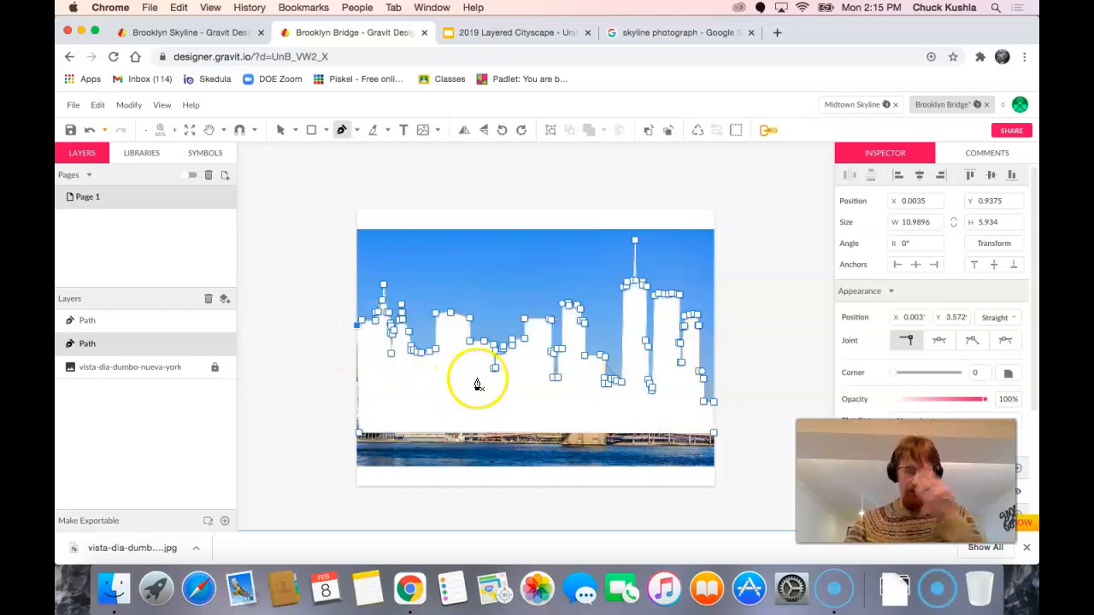
Toggle the skyline shape's visibility off and on to compare its outline with the photo underneath
{"action": "scroll", "coordinate": [491, 365], "scroll_direction": "up", "scroll_amount": 1}
{"action": "scroll", "coordinate": [490, 364], "scroll_direction": "down", "scroll_amount": 3}
{"action": "scroll", "coordinate": [491, 364], "scroll_direction": "up", "scroll_amount": 5}
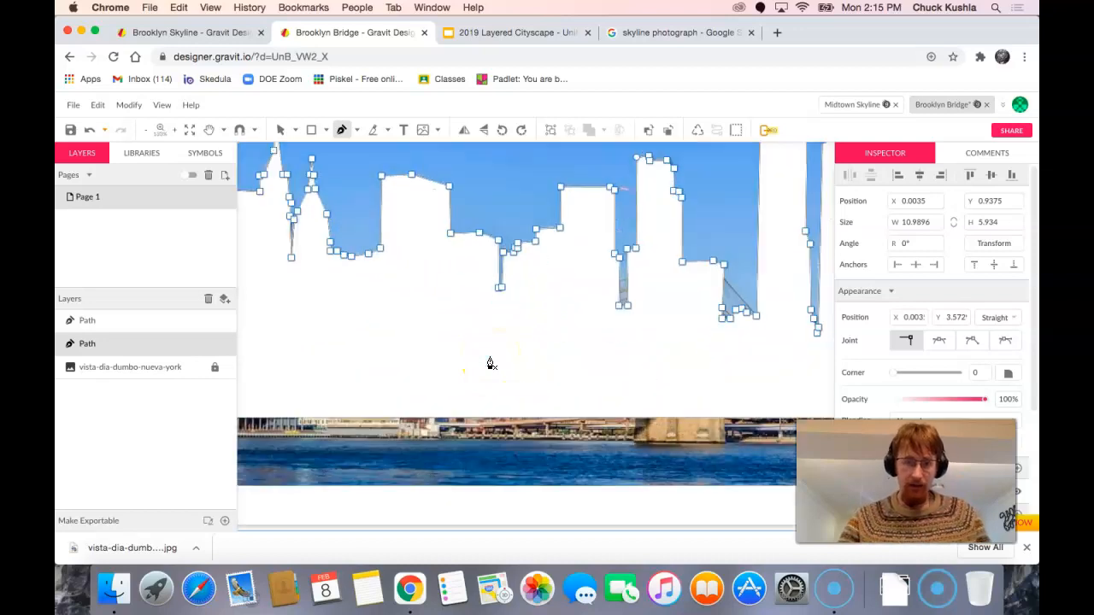
{"action": "scroll", "coordinate": [491, 363], "scroll_direction": "down", "scroll_amount": 3}
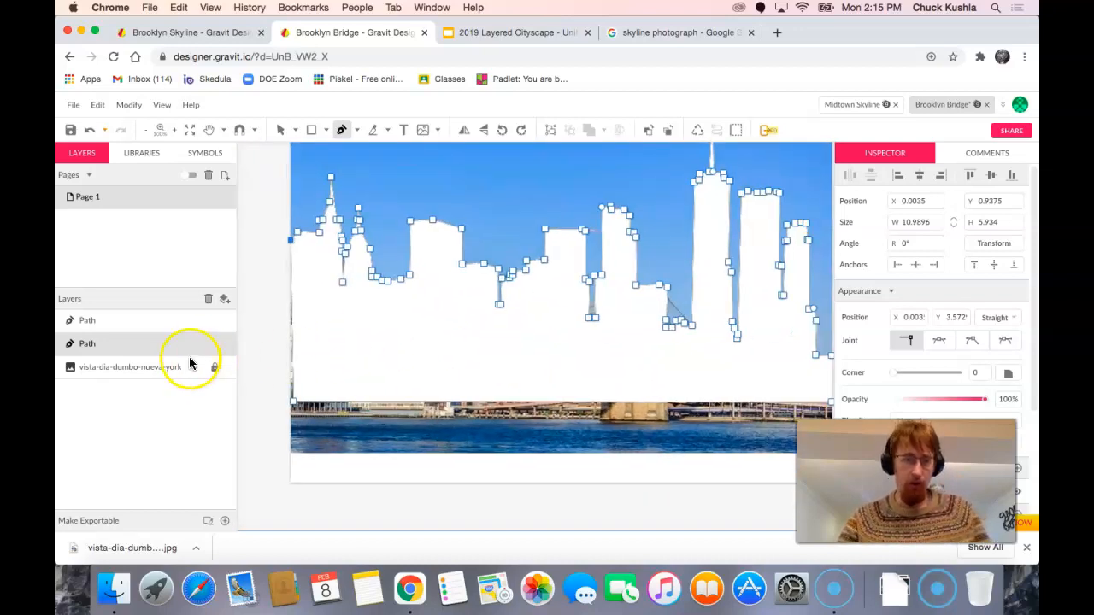
{"action": "left_click", "coordinate": [228, 345]}
{"action": "left_click", "coordinate": [229, 345]}
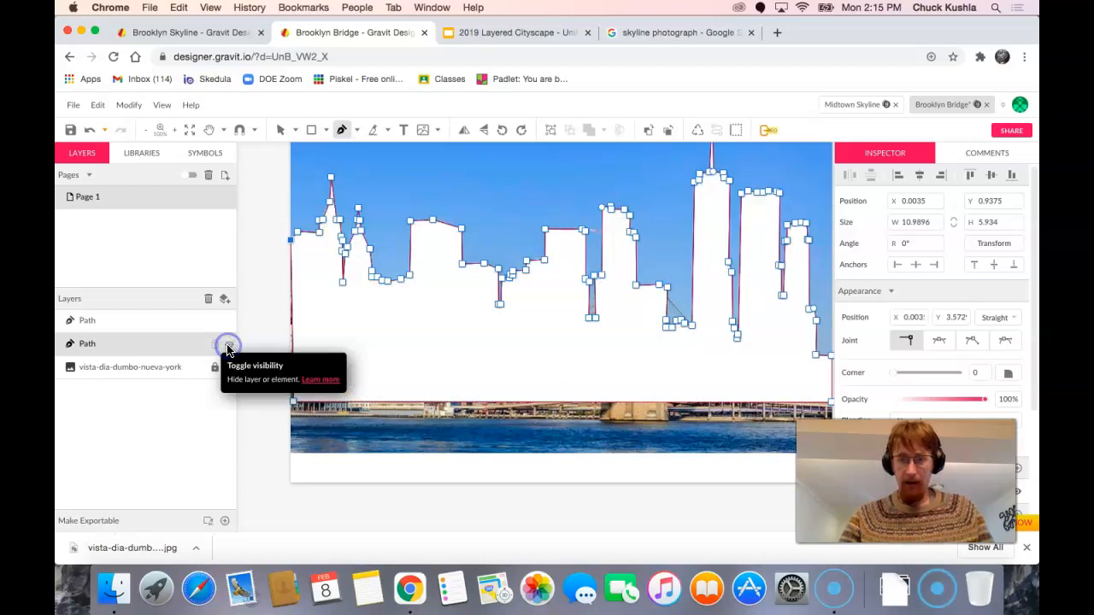
{"action": "scroll", "coordinate": [612, 355], "scroll_direction": "left", "scroll_amount": 1}
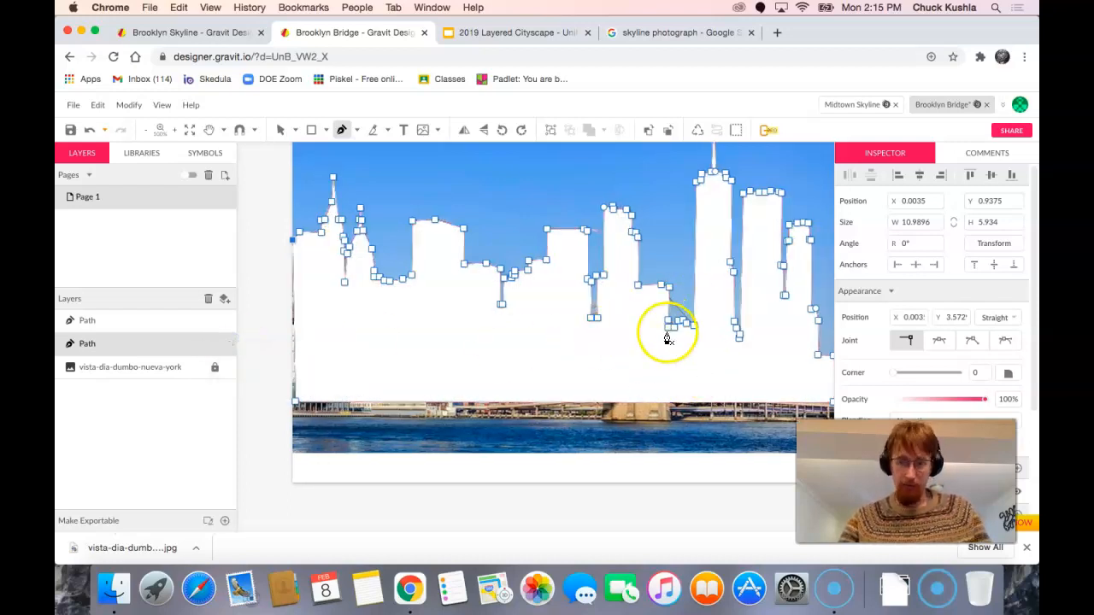
{"action": "left_click", "coordinate": [229, 345]}
{"action": "left_click", "coordinate": [229, 345]}
{"action": "left_click", "coordinate": [229, 344]}
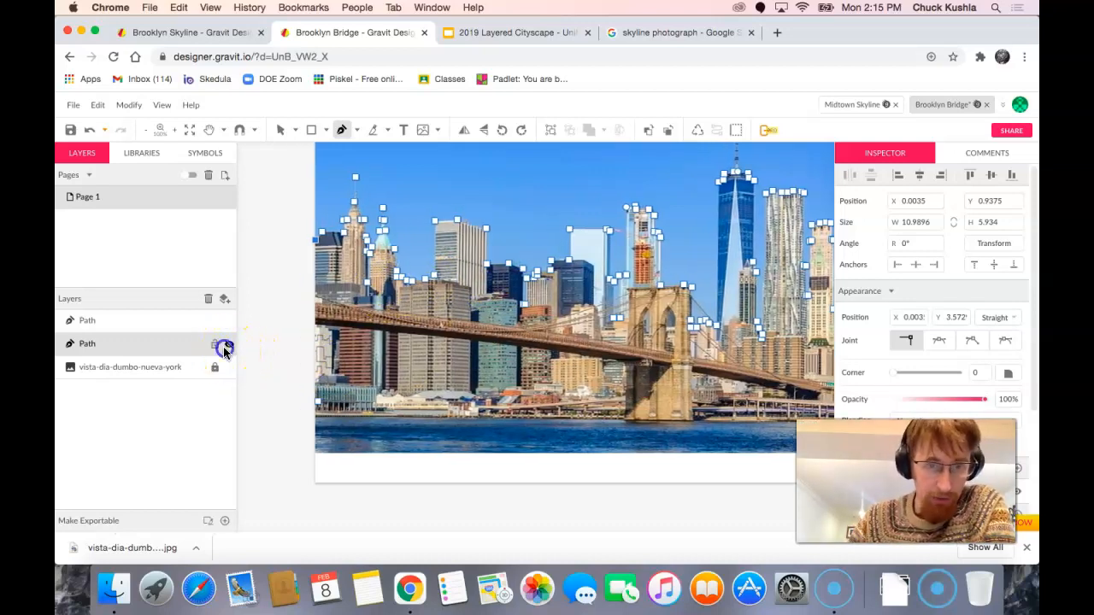
{"action": "left_click", "coordinate": [229, 344]}
{"action": "left_click", "coordinate": [229, 345]}
{"action": "left_click", "coordinate": [229, 345]}
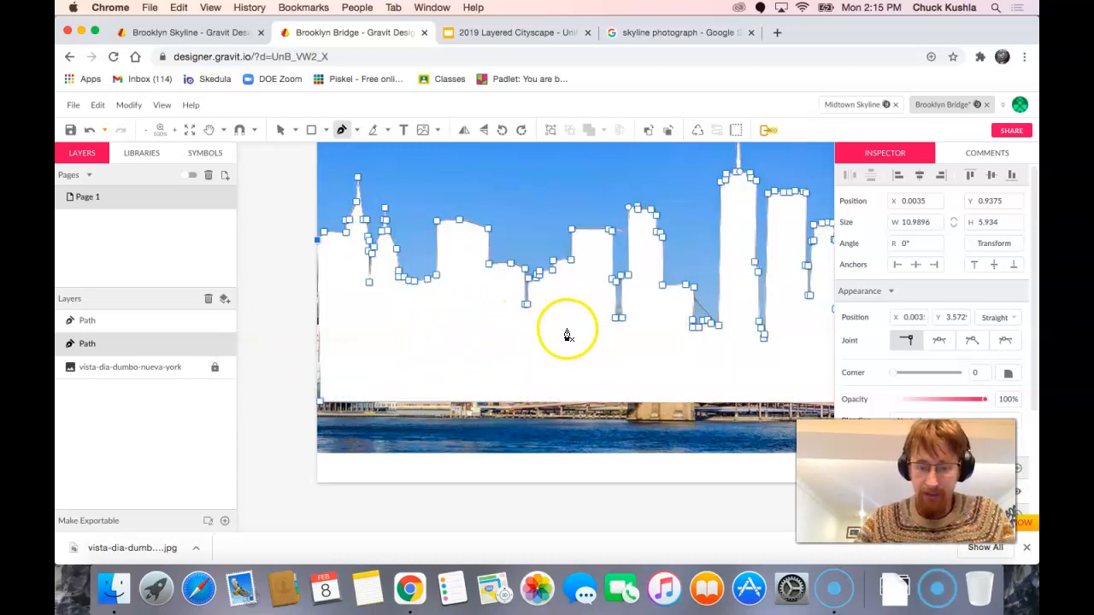
Add a point to the right edge of the tall beige tower's spire and move it level with the point opposite
{"action": "scroll", "coordinate": [567, 335], "scroll_direction": "up", "scroll_amount": 5}
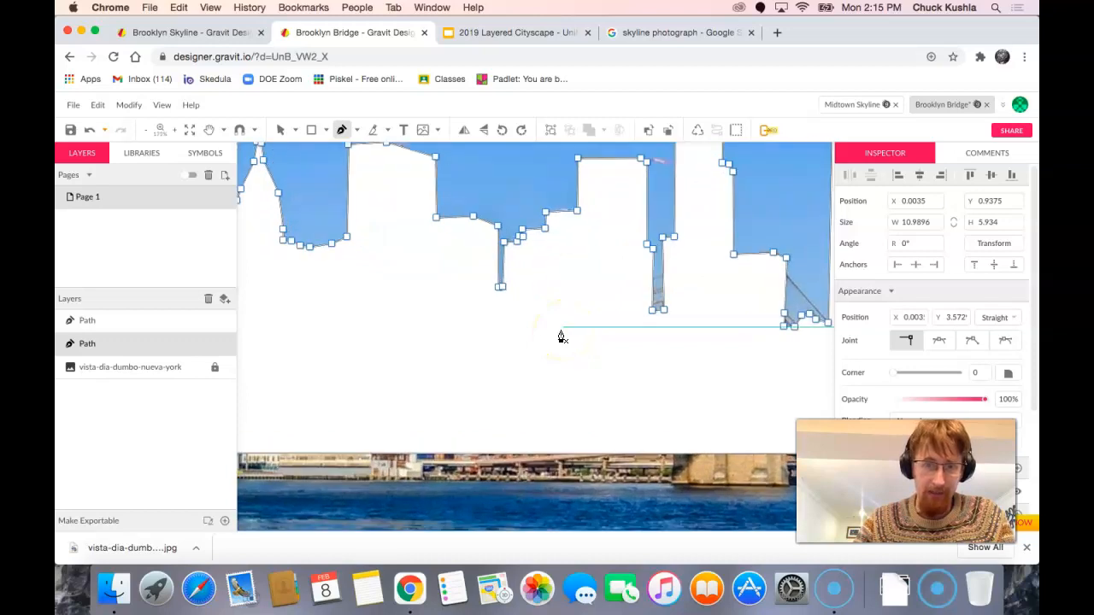
{"action": "scroll", "coordinate": [408, 305], "scroll_direction": "up", "scroll_amount": 2}
{"action": "key", "text": "space"}
{"action": "left_click_drag", "start_coordinate": [436, 295], "coordinate": [570, 391]}
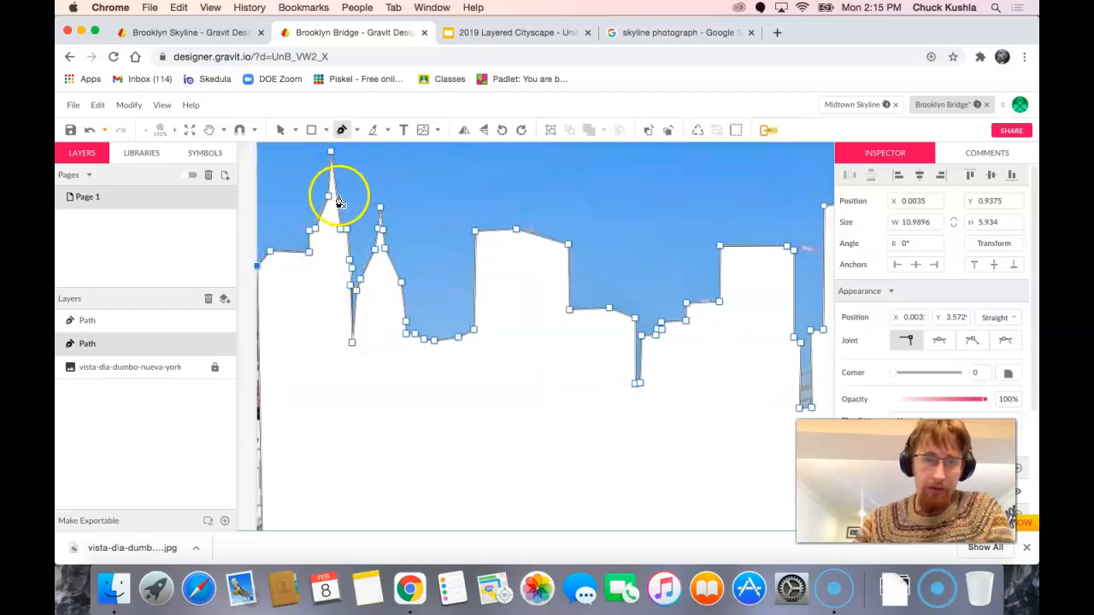
{"action": "scroll", "coordinate": [289, 143], "scroll_direction": "up", "scroll_amount": 1}
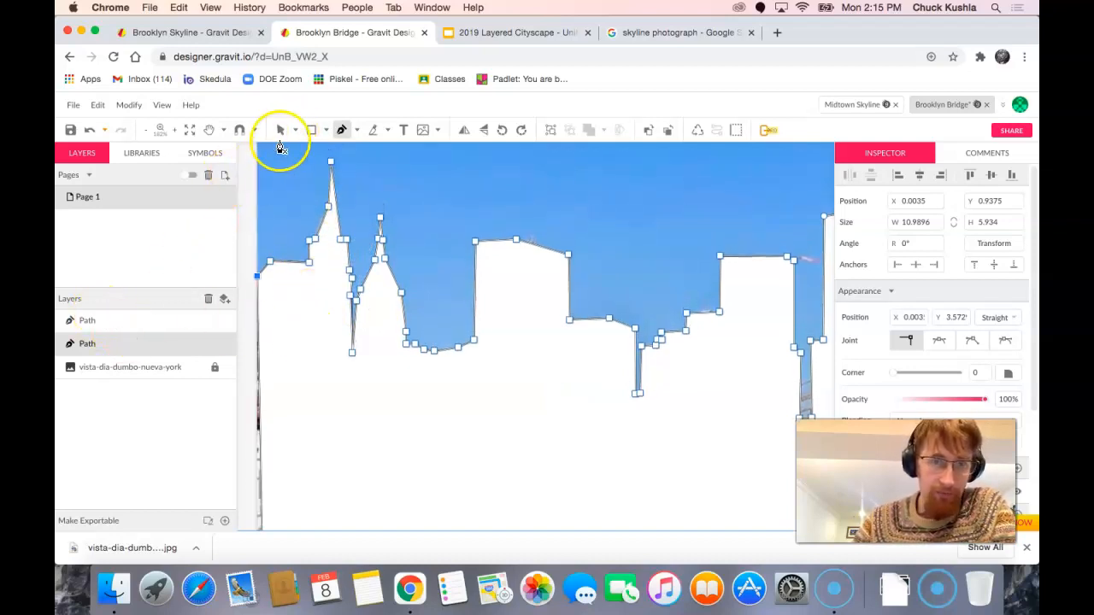
{"action": "left_click", "coordinate": [280, 130]}
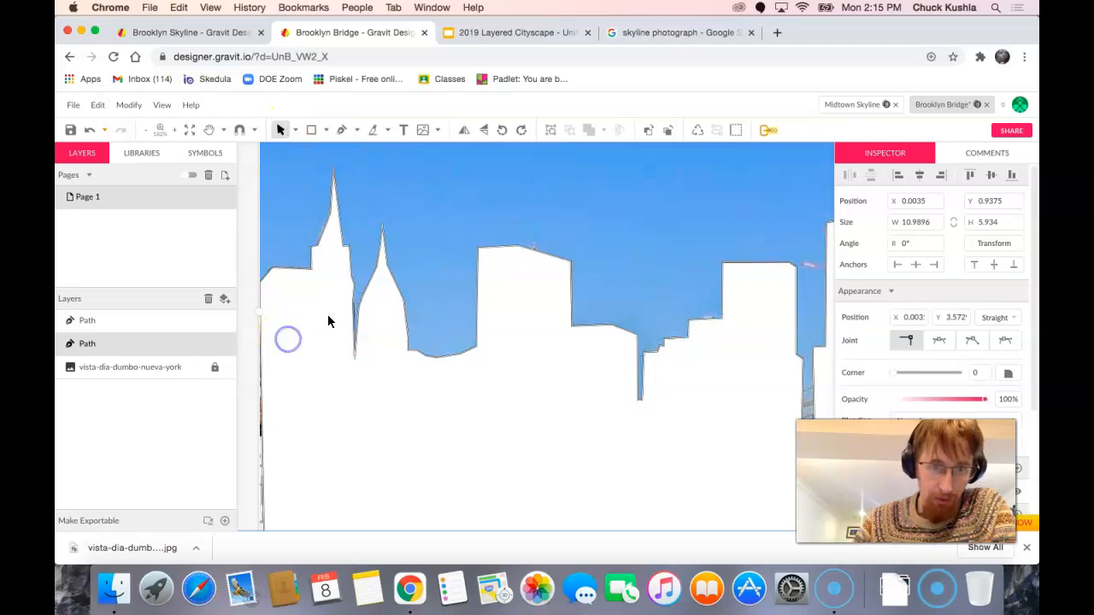
{"action": "double_click", "coordinate": [349, 272]}
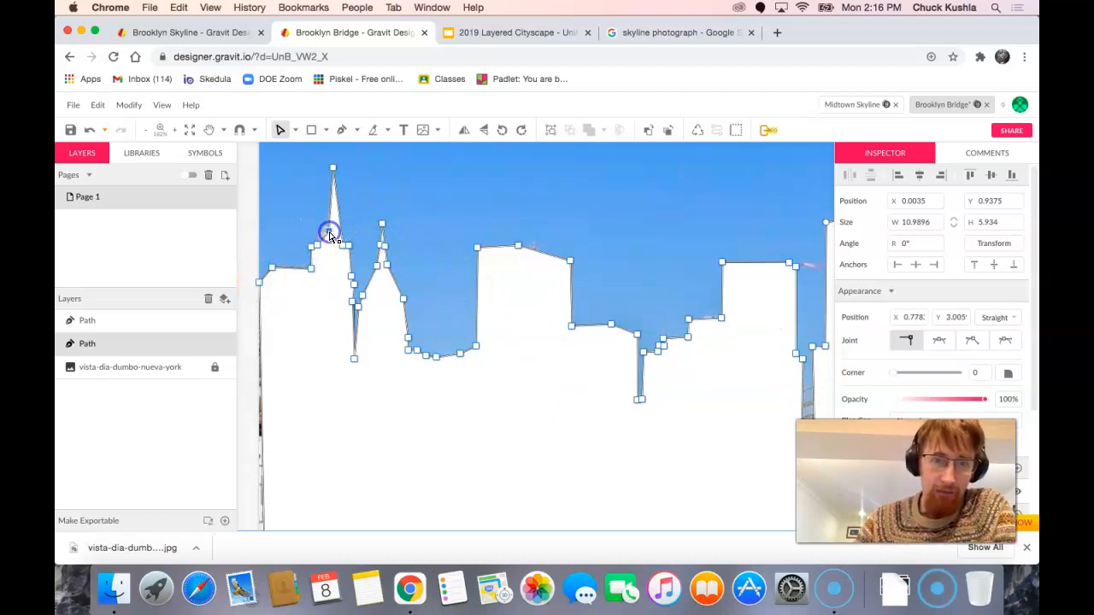
{"action": "mouse_move", "coordinate": [338, 238]}
{"action": "left_mouse_down"}
{"action": "mouse_move", "coordinate": [320, 218]}
{"action": "mouse_move", "coordinate": [328, 210]}
{"action": "mouse_move", "coordinate": [347, 239]}
{"action": "left_mouse_up"}
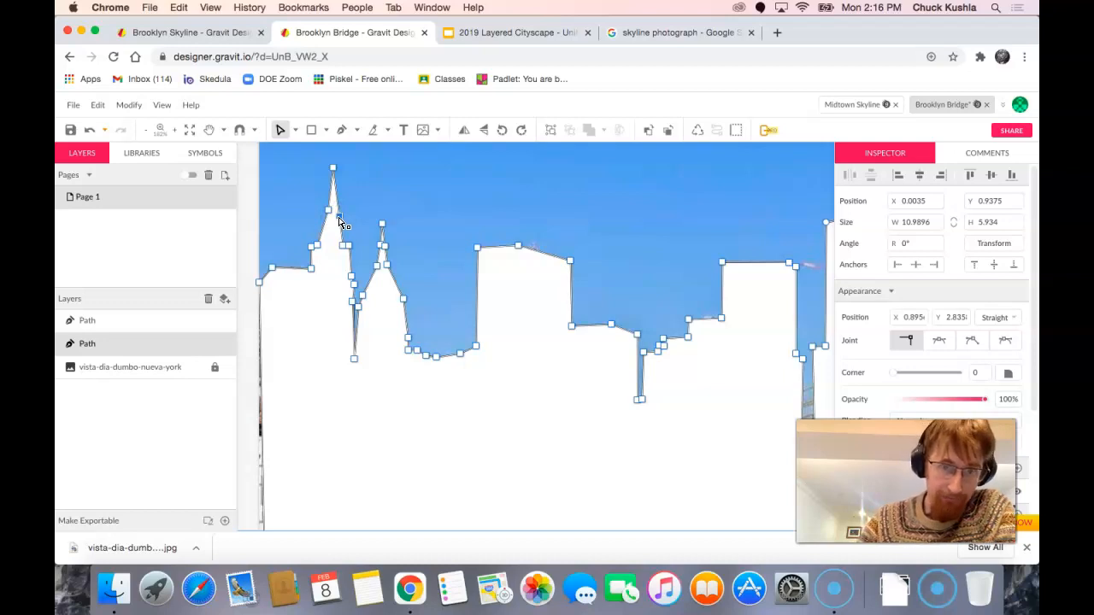
{"action": "left_click_drag", "start_coordinate": [338, 221], "coordinate": [338, 215]}
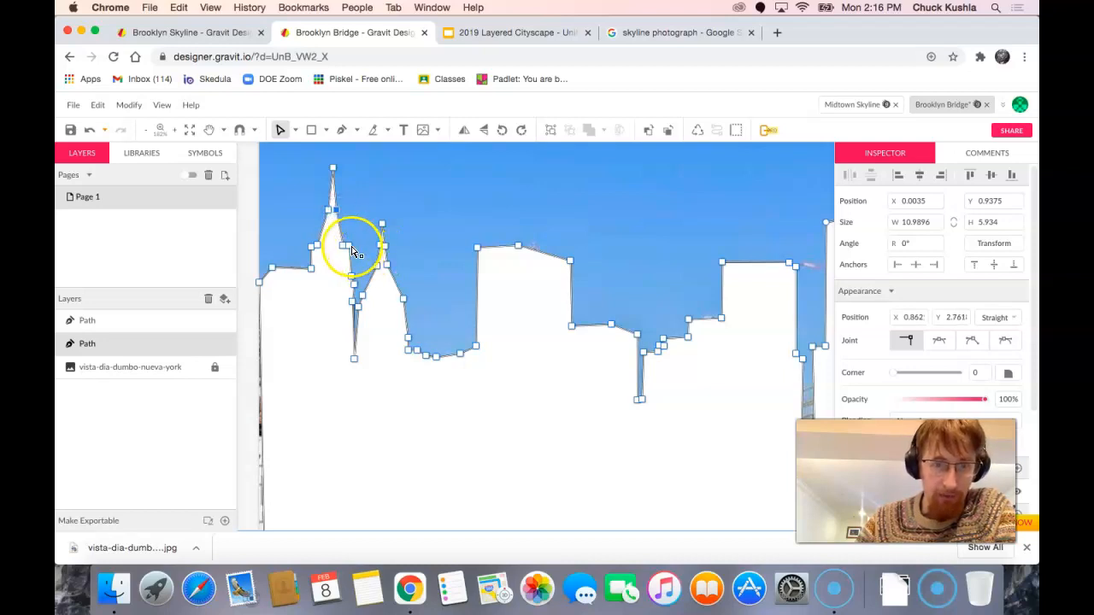
Nudge the tip point of the tall beige tower's spire so it is centered on the spire
{"action": "left_click", "coordinate": [332, 169]}
{"action": "left_click_drag", "start_coordinate": [331, 170], "coordinate": [334, 170]}
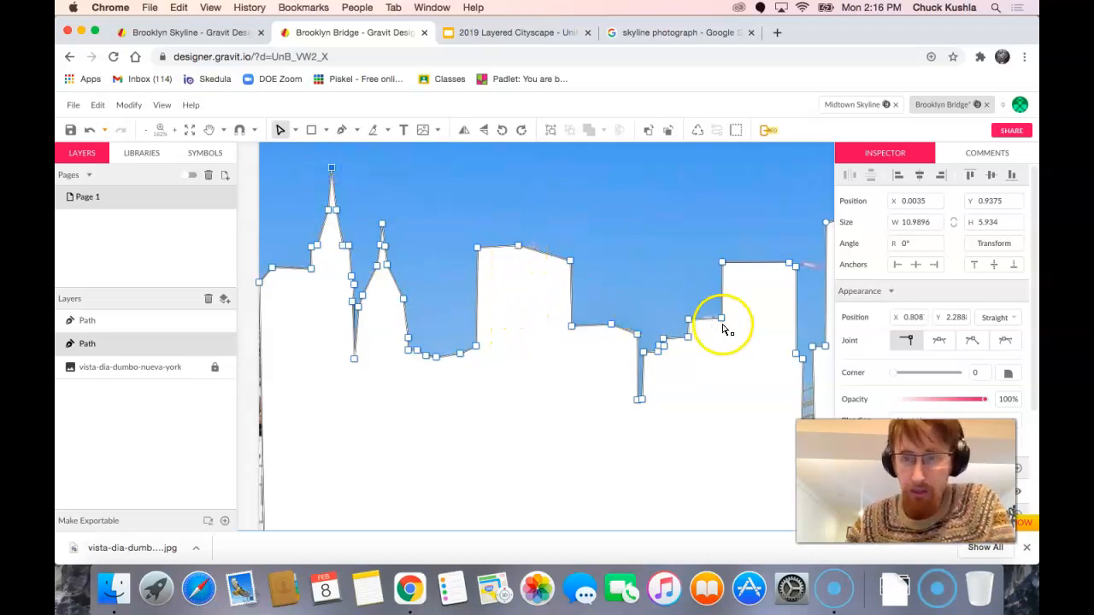
Examine the rest of the skyline outline along the towers, the photo's right edge and the waterfront
{"action": "key", "text": "space"}
{"action": "left_click_drag", "start_coordinate": [727, 356], "coordinate": [481, 352]}
{"action": "left_click_drag", "start_coordinate": [760, 392], "coordinate": [703, 397]}
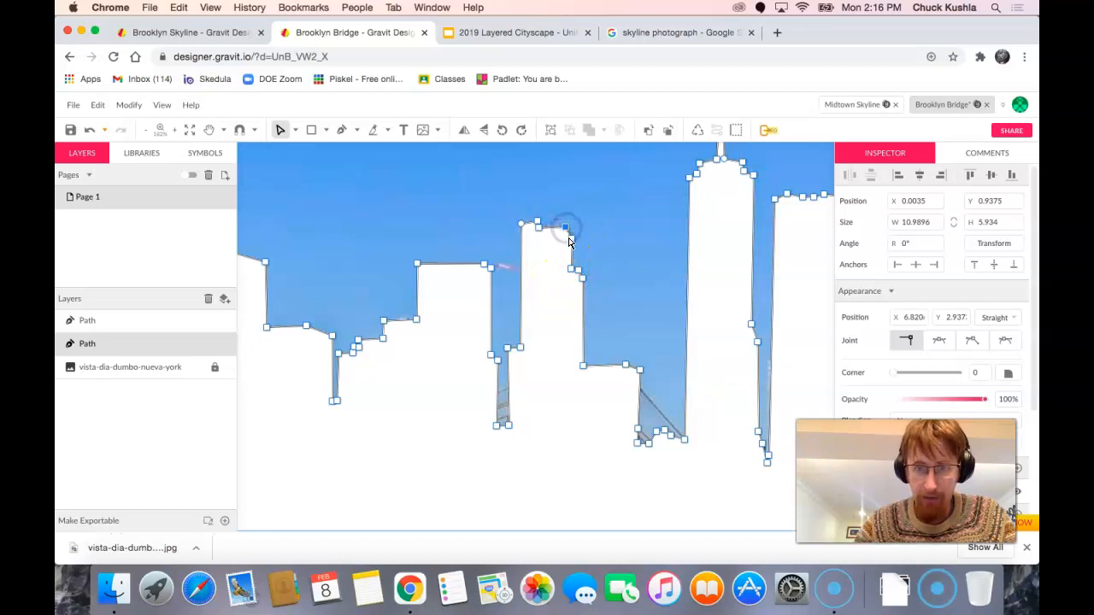
{"action": "key", "text": "space"}
{"action": "left_click_drag", "start_coordinate": [696, 347], "coordinate": [481, 330]}
{"action": "left_click_drag", "start_coordinate": [593, 435], "coordinate": [579, 396]}
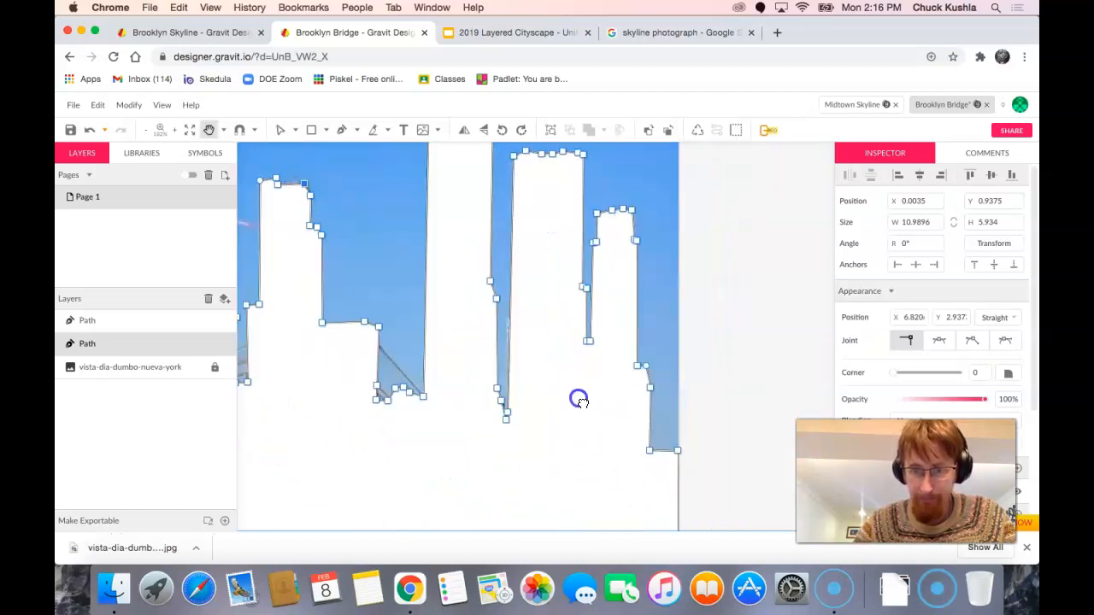
{"action": "left_click_drag", "start_coordinate": [589, 462], "coordinate": [631, 436]}
{"action": "left_click_drag", "start_coordinate": [513, 449], "coordinate": [616, 426]}
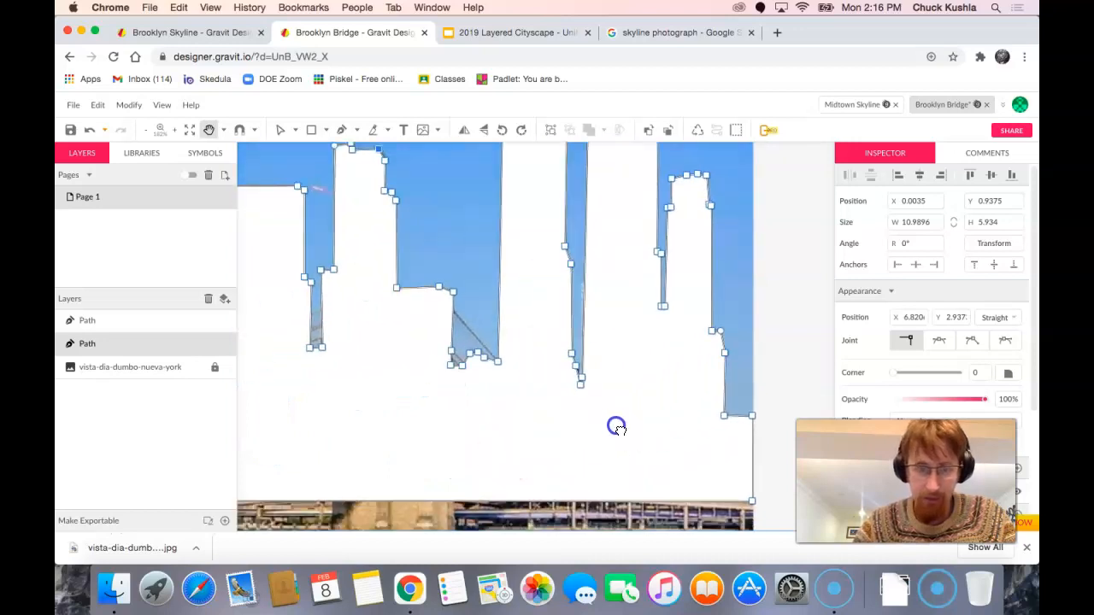
{"action": "scroll", "coordinate": [332, 409], "scroll_direction": "down", "scroll_amount": 2}
{"action": "scroll", "coordinate": [333, 410], "scroll_direction": "up", "scroll_amount": 2}
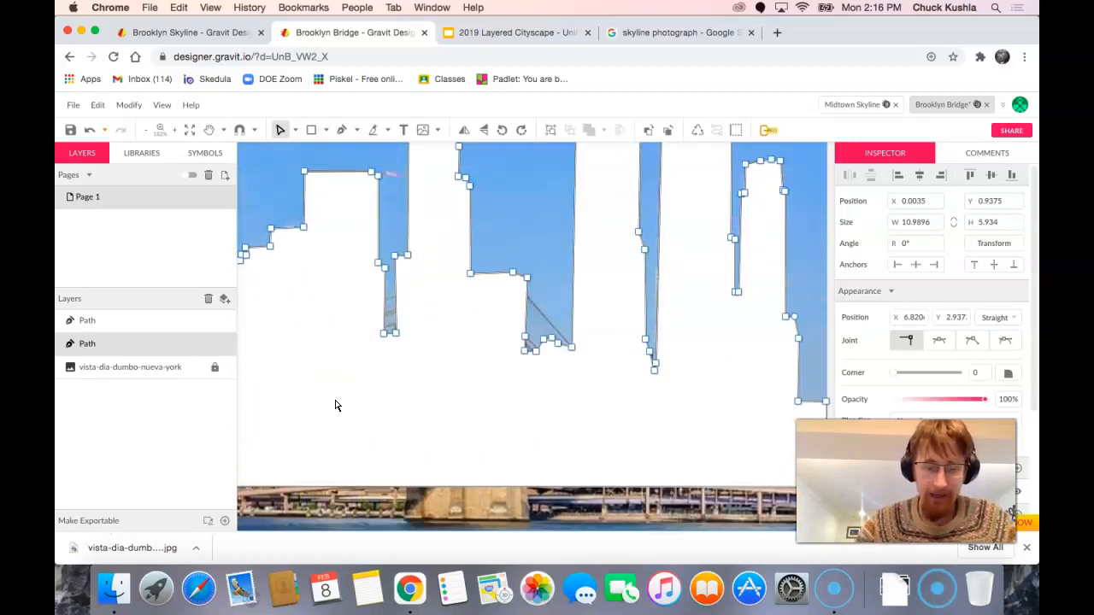
{"action": "scroll", "coordinate": [335, 405], "scroll_direction": "down", "scroll_amount": 5}
{"action": "key", "text": "space"}
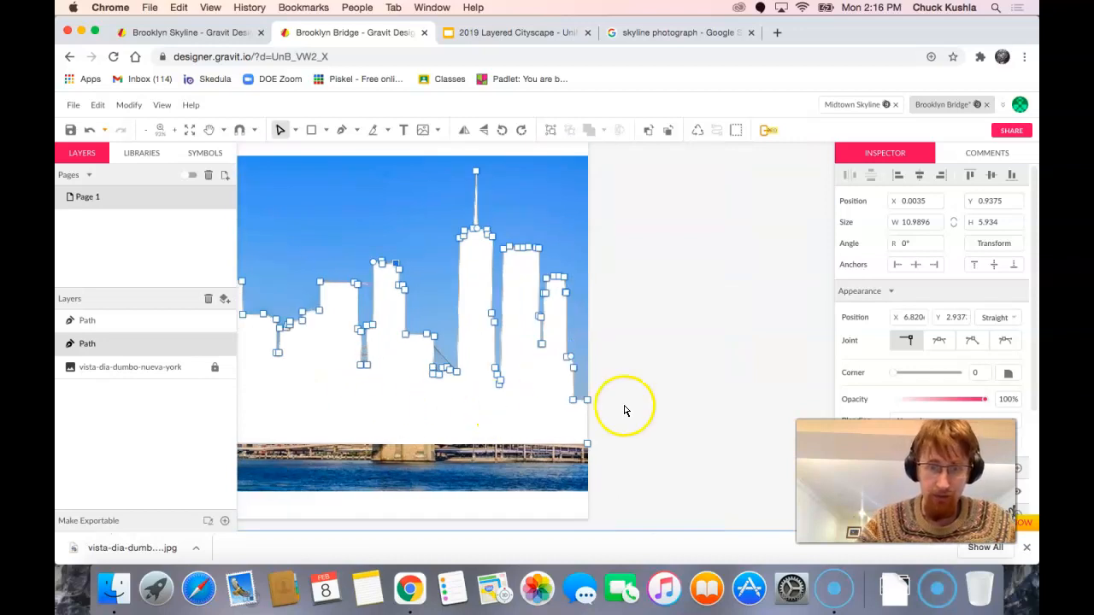
{"action": "left_click_drag", "start_coordinate": [616, 402], "coordinate": [846, 405]}
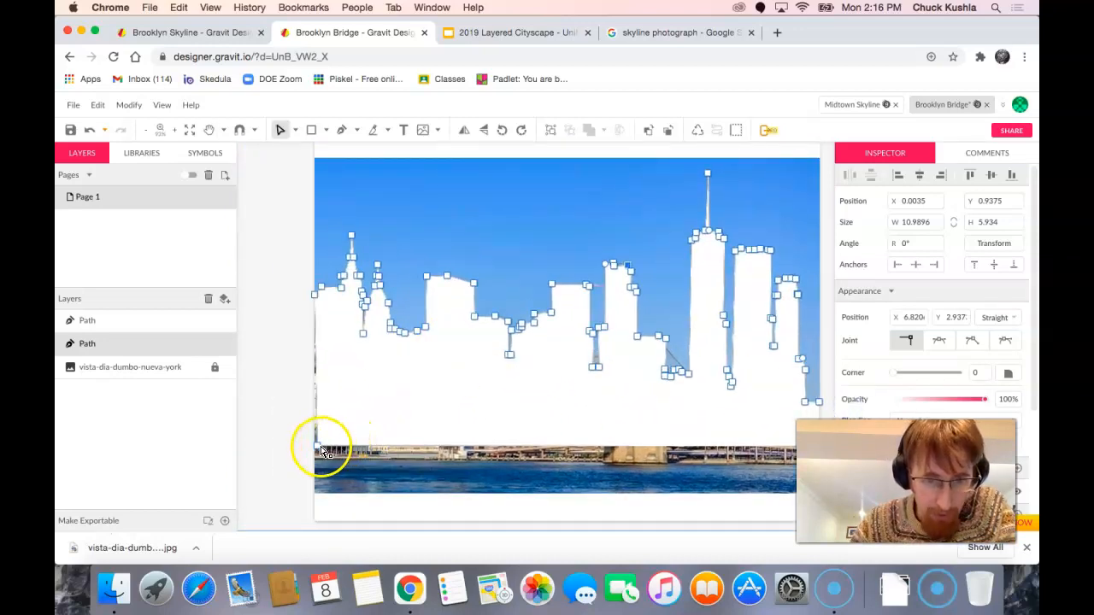
Move the skyline shape's lower-left corner point out to the photo's left edge and hide the shape
{"action": "left_click_drag", "start_coordinate": [323, 451], "coordinate": [314, 447]}
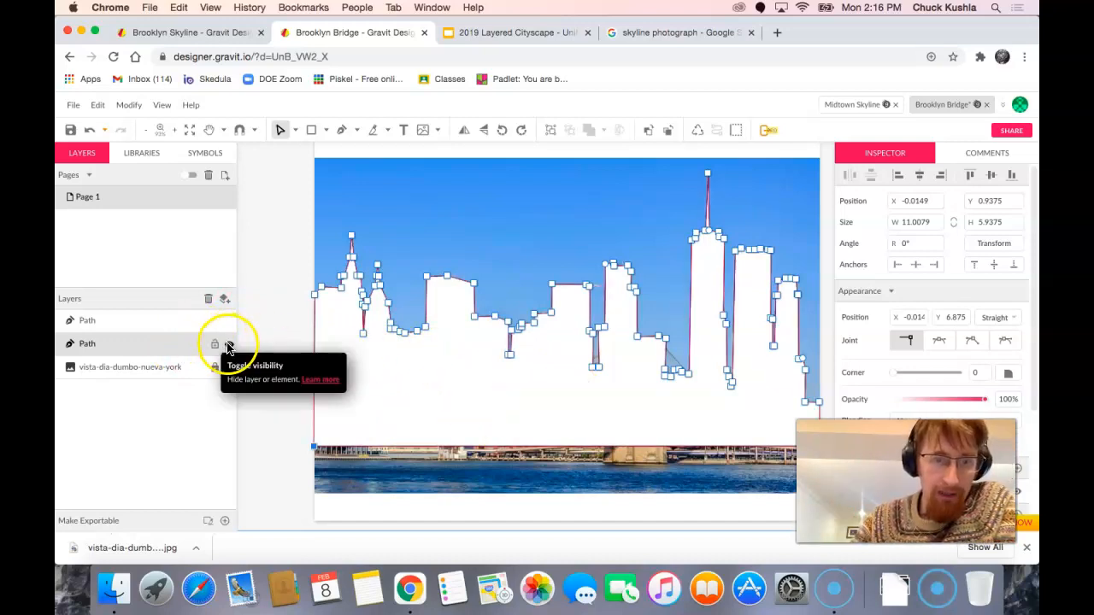
{"action": "left_click", "coordinate": [229, 345]}
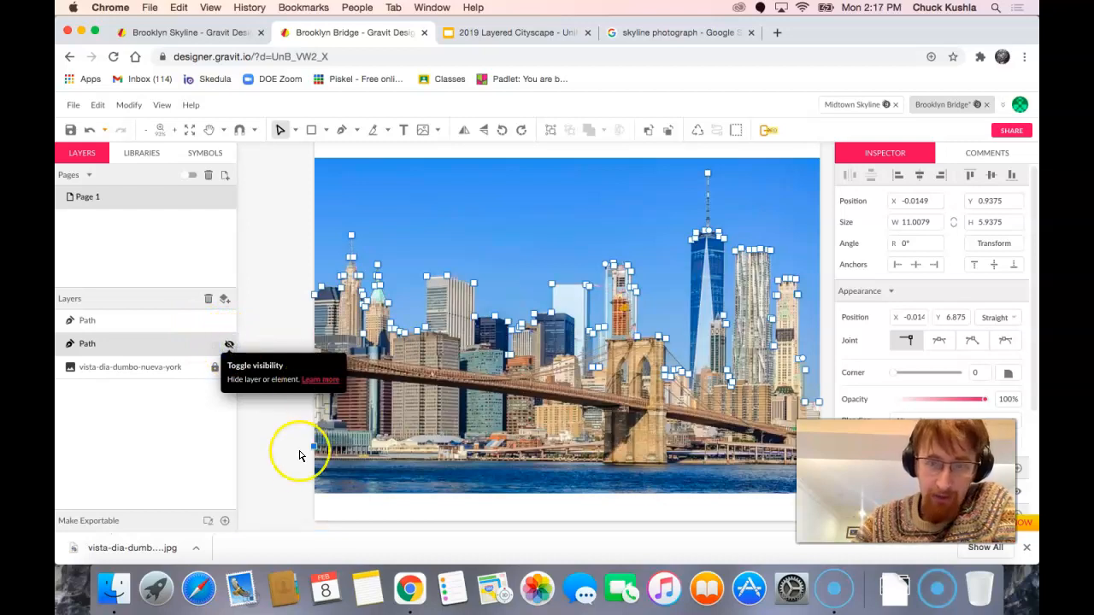
Delete the stray empty path from the layer list and select the hidden skyline path
{"action": "left_click", "coordinate": [123, 323]}
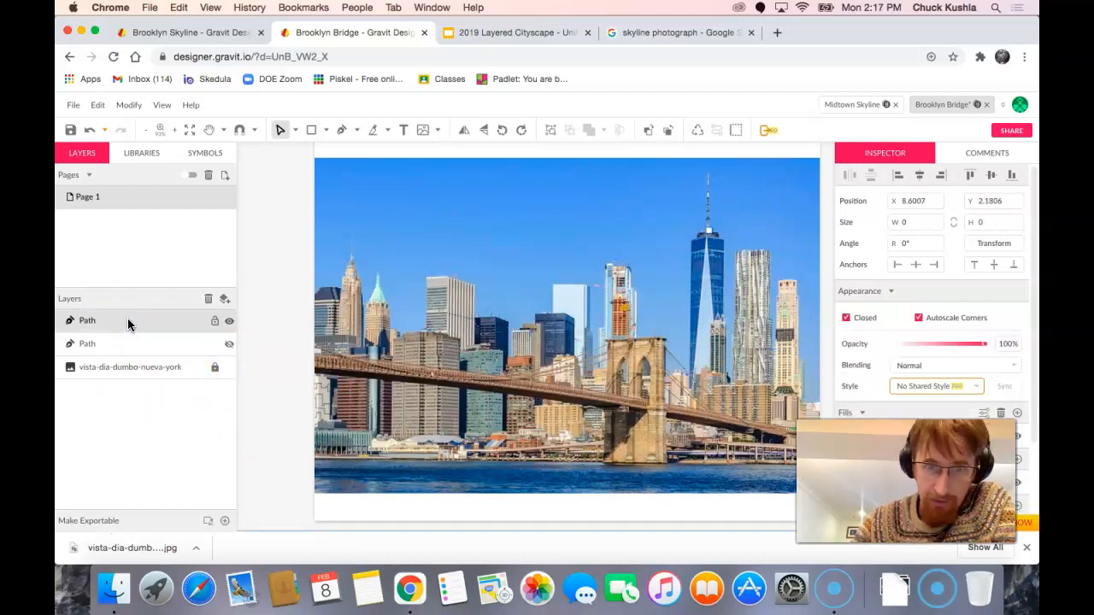
{"action": "left_click", "coordinate": [128, 322]}
{"action": "left_click", "coordinate": [134, 324]}
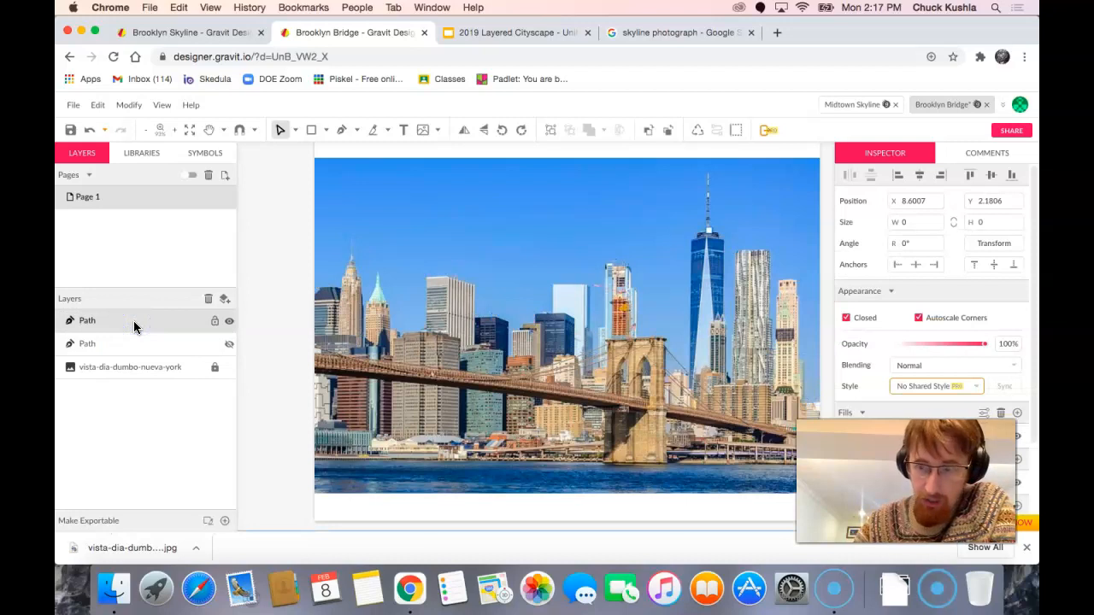
{"action": "key", "text": "Delete"}
{"action": "left_click", "coordinate": [134, 320]}
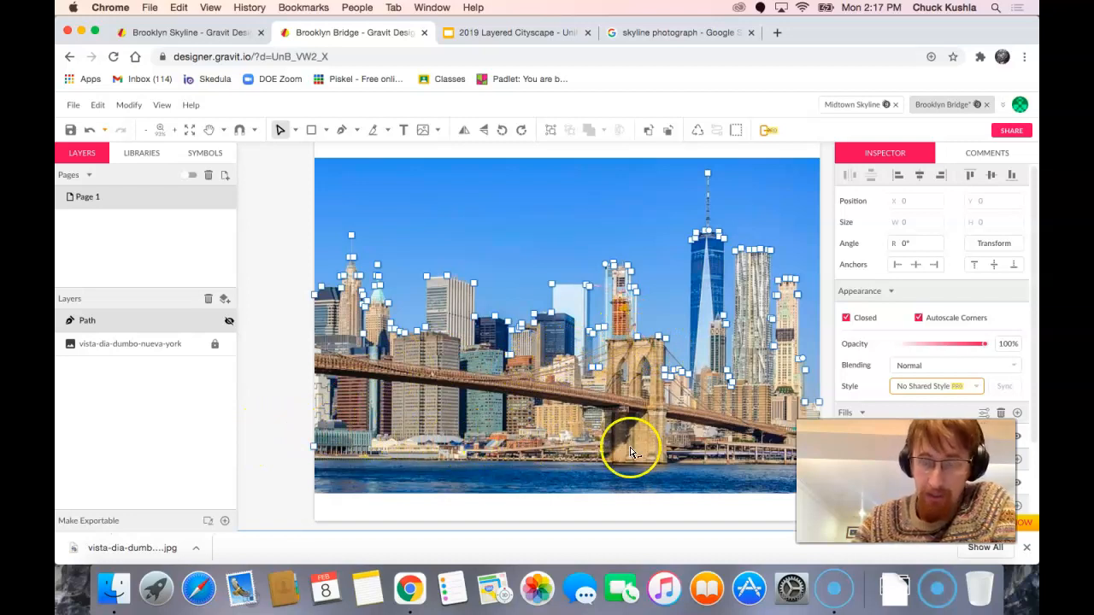
Start a second Pen path along the mid-height rooftops, from below the spired towers to the right edge of the wide gray building
{"action": "scroll", "coordinate": [520, 398], "scroll_direction": "down", "scroll_amount": 1}
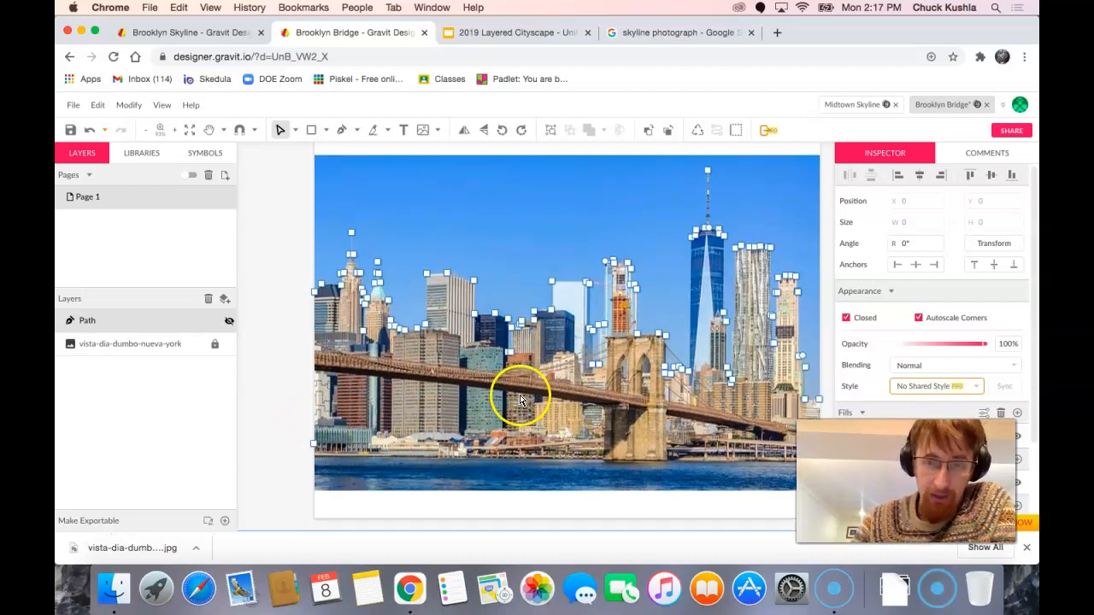
{"action": "scroll", "coordinate": [526, 394], "scroll_direction": "up", "scroll_amount": 1}
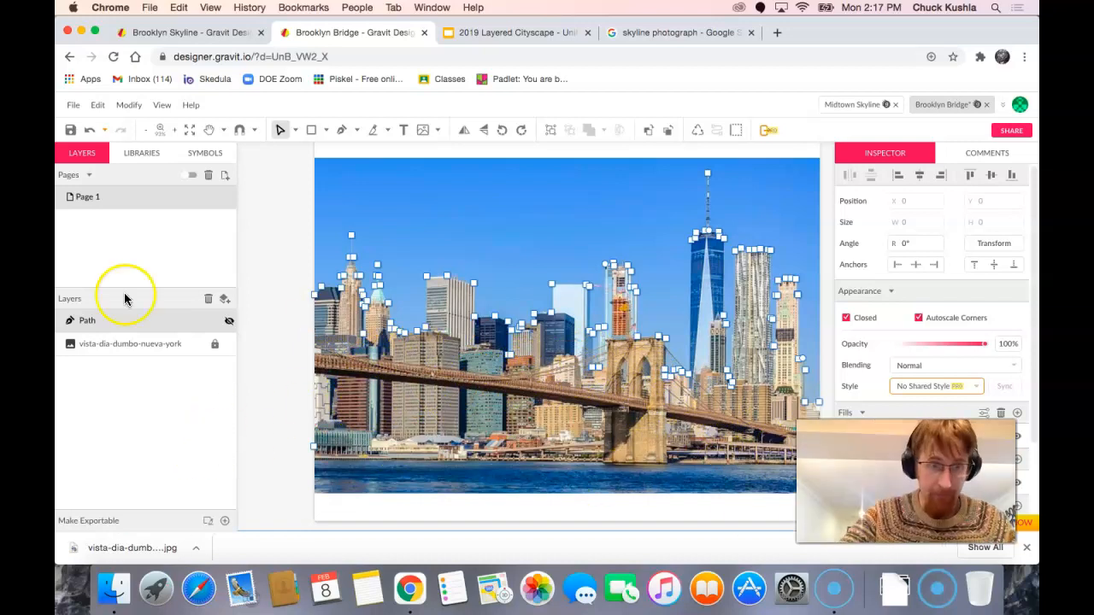
{"action": "left_click", "coordinate": [342, 131]}
{"action": "scroll", "coordinate": [315, 346], "scroll_direction": "up", "scroll_amount": 5}
{"action": "left_click", "coordinate": [315, 328]}
{"action": "left_click", "coordinate": [425, 326]}
{"action": "left_click", "coordinate": [450, 330]}
{"action": "left_click", "coordinate": [453, 369]}
{"action": "left_click", "coordinate": [475, 368]}
{"action": "left_click", "coordinate": [524, 365]}
{"action": "left_click", "coordinate": [543, 373]}
{"action": "left_click", "coordinate": [547, 395]}
{"action": "left_click", "coordinate": [576, 385]}
{"action": "left_click", "coordinate": [782, 341]}
{"action": "left_click", "coordinate": [784, 381]}
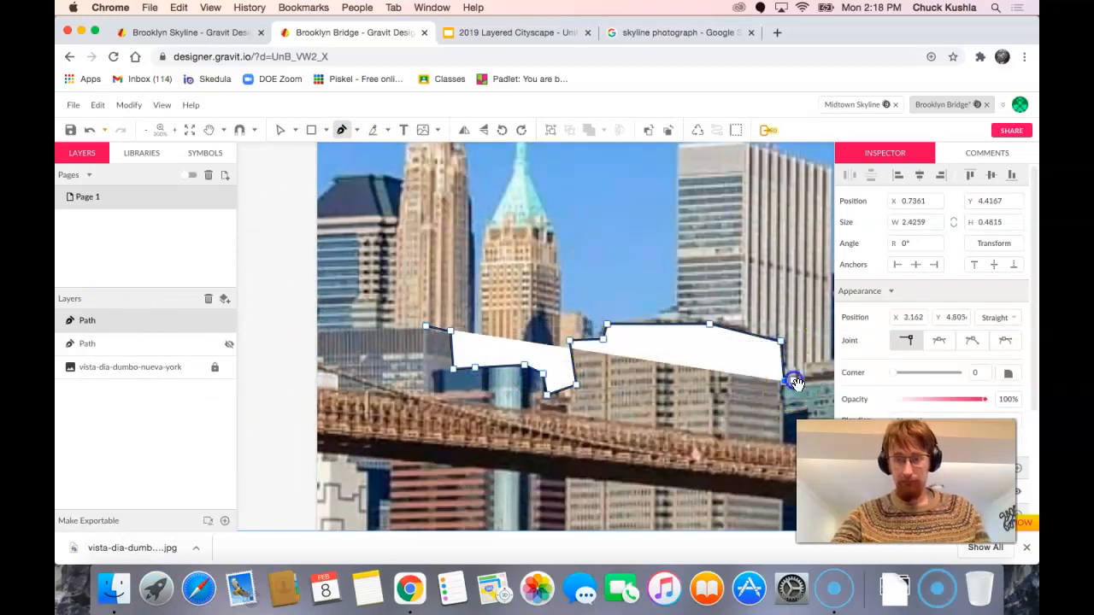
Continue the path over the teal glass building and the light striped building, down into the gap beside it
{"action": "left_click_drag", "start_coordinate": [791, 380], "coordinate": [496, 404]}
{"action": "left_click", "coordinate": [510, 402]}
{"action": "left_click", "coordinate": [510, 387]}
{"action": "left_click", "coordinate": [584, 378]}
{"action": "left_click", "coordinate": [588, 399]}
{"action": "left_click", "coordinate": [626, 406]}
{"action": "left_click", "coordinate": [631, 471]}
{"action": "left_click", "coordinate": [644, 426]}
{"action": "left_click", "coordinate": [708, 419]}
{"action": "left_click", "coordinate": [730, 424]}
{"action": "left_click", "coordinate": [732, 495]}
{"action": "left_click_drag", "start_coordinate": [723, 495], "coordinate": [562, 460]}
{"action": "left_click", "coordinate": [579, 462]}
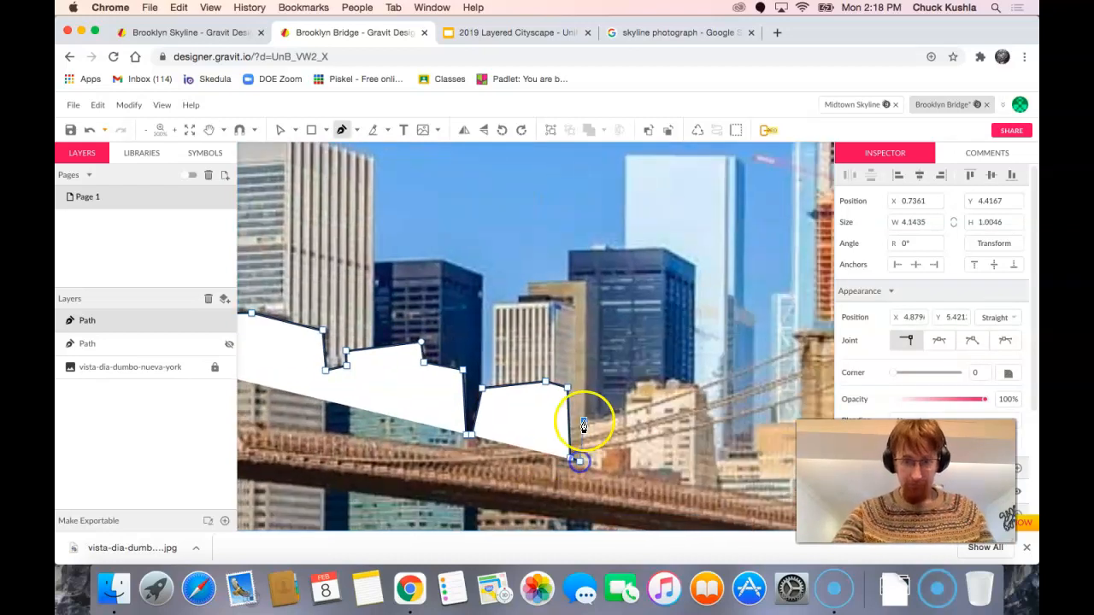
Trace the stepped roof of the tan building left of the bridge tower and drop down its right side
{"action": "left_click", "coordinate": [584, 420]}
{"action": "left_click", "coordinate": [626, 415]}
{"action": "left_click", "coordinate": [625, 395]}
{"action": "left_click", "coordinate": [637, 382]}
{"action": "left_click", "coordinate": [654, 382]}
{"action": "left_click", "coordinate": [656, 388]}
{"action": "left_click", "coordinate": [715, 421]}
{"action": "left_click", "coordinate": [720, 459]}
Extend the path over the low buildings and straight across the bridge tower's arches to the tower's right edge
{"action": "left_click_drag", "start_coordinate": [766, 462], "coordinate": [620, 467]}
{"action": "left_click", "coordinate": [605, 460]}
{"action": "left_click", "coordinate": [606, 433]}
{"action": "left_click", "coordinate": [656, 429]}
{"action": "left_click_drag", "start_coordinate": [703, 434], "coordinate": [539, 434]}
{"action": "left_click", "coordinate": [537, 429]}
{"action": "left_click", "coordinate": [567, 476]}
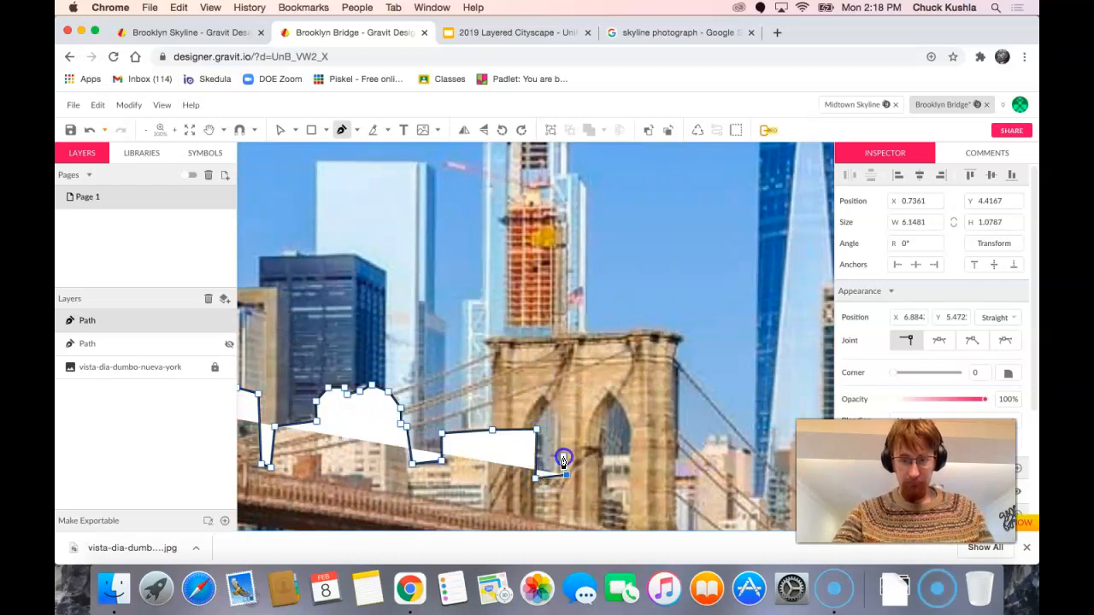
{"action": "left_click", "coordinate": [563, 455]}
{"action": "left_click", "coordinate": [602, 459]}
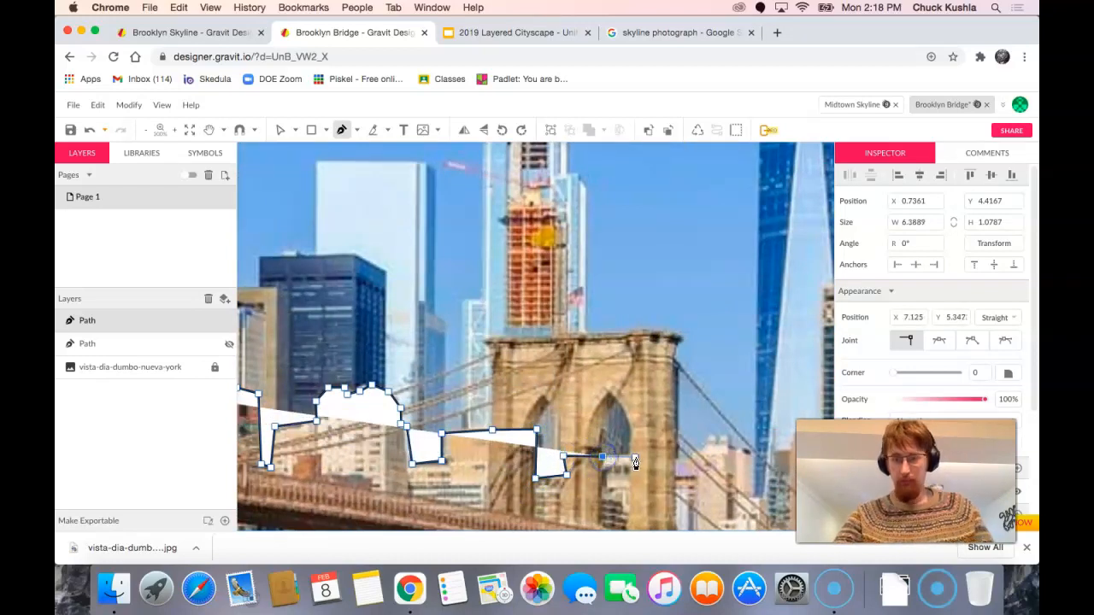
{"action": "left_click", "coordinate": [637, 461]}
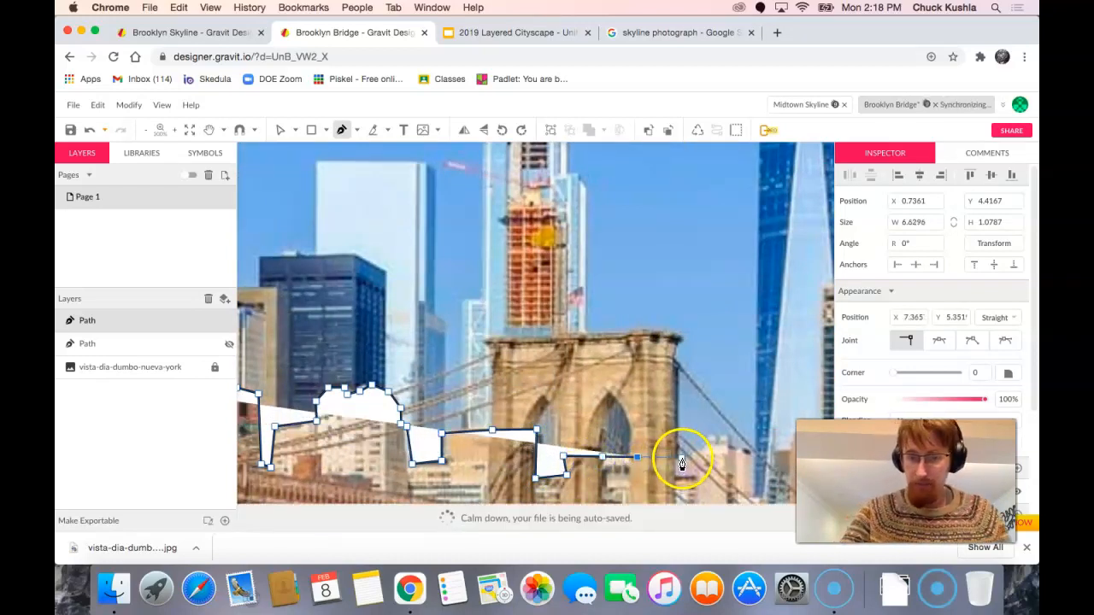
{"action": "left_click", "coordinate": [682, 462]}
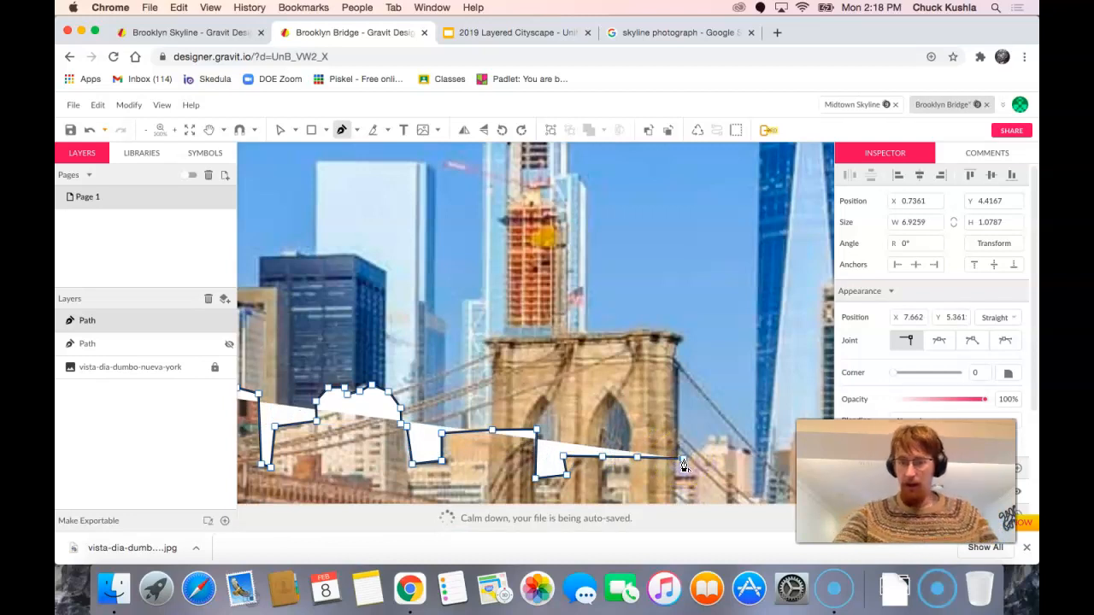
Trace the stepped roofline of the pale building just right of the bridge tower
{"action": "left_click", "coordinate": [693, 452]}
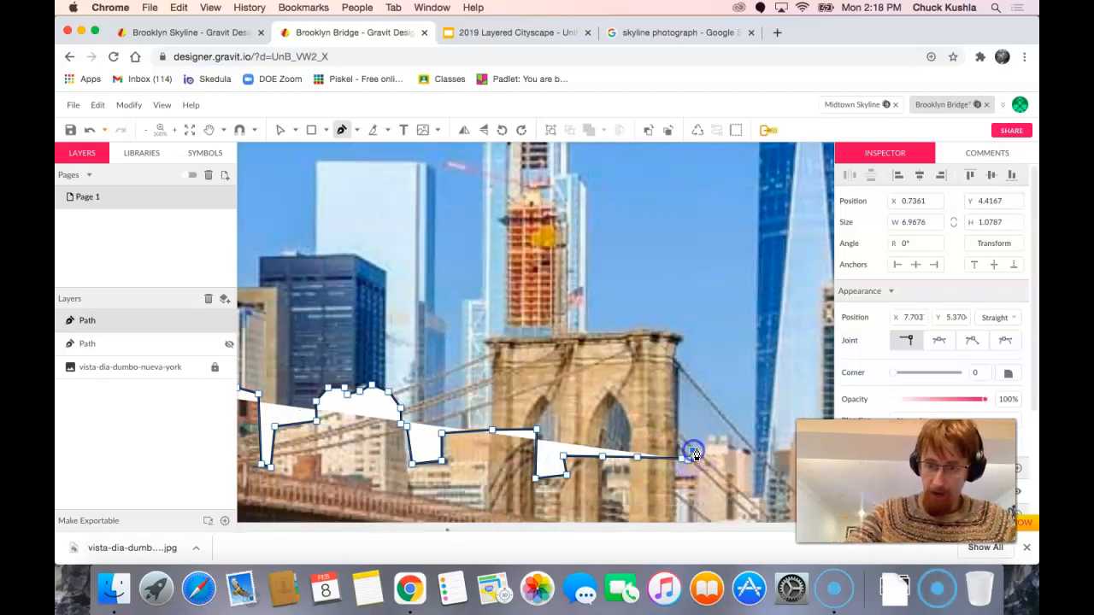
{"action": "left_click", "coordinate": [706, 449]}
{"action": "left_click", "coordinate": [709, 435]}
{"action": "left_click", "coordinate": [725, 438]}
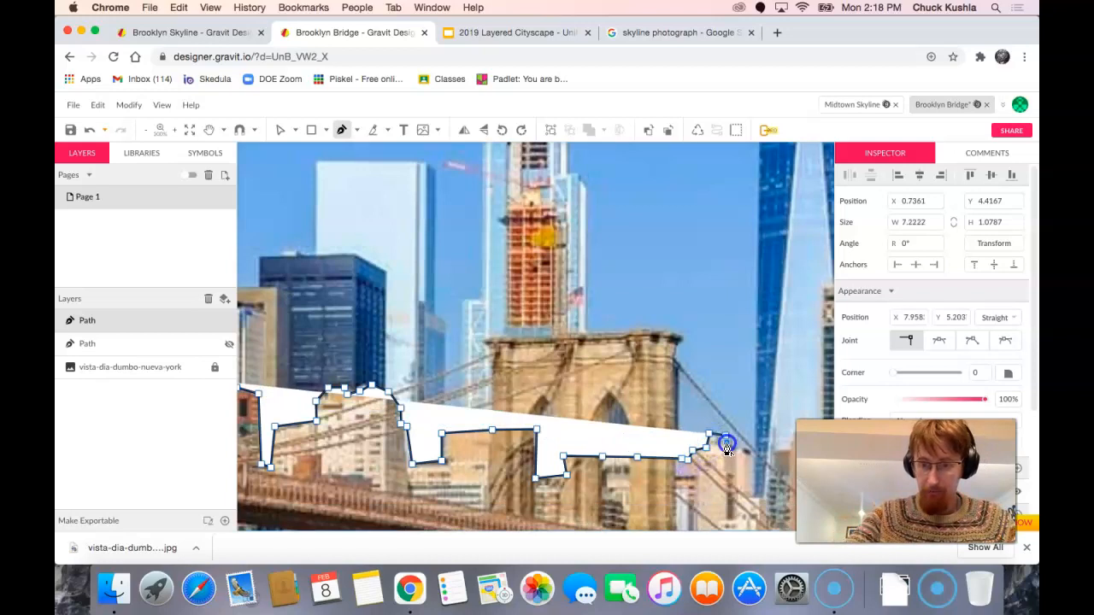
{"action": "key", "text": "space"}
{"action": "left_click_drag", "start_coordinate": [726, 446], "coordinate": [682, 415]}
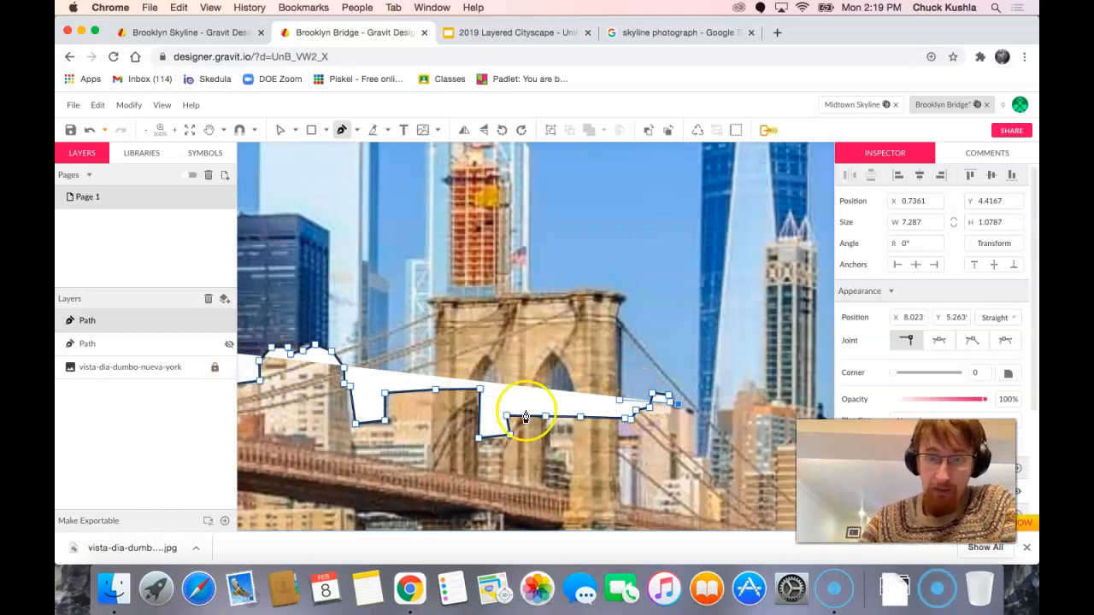
Dip the path into the gap below the blue glass tower and trace the next stepped brown building's roof
{"action": "scroll", "coordinate": [527, 429], "scroll_direction": "down", "scroll_amount": 1}
{"action": "scroll", "coordinate": [527, 436], "scroll_direction": "down", "scroll_amount": 3}
{"action": "scroll", "coordinate": [428, 495], "scroll_direction": "down", "scroll_amount": 5}
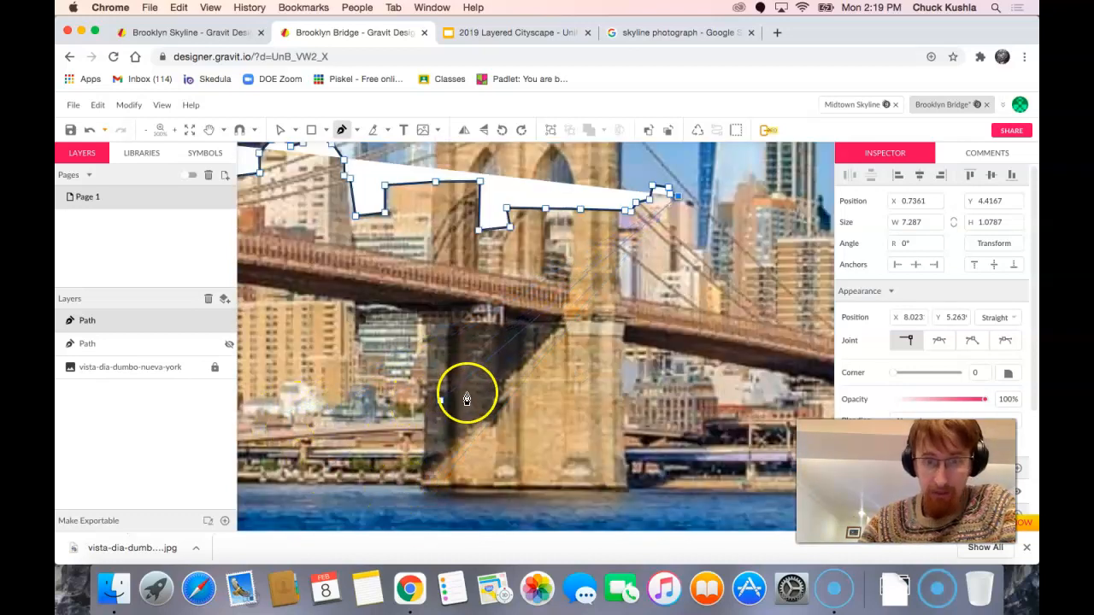
{"action": "scroll", "coordinate": [665, 310], "scroll_direction": "up", "scroll_amount": 4}
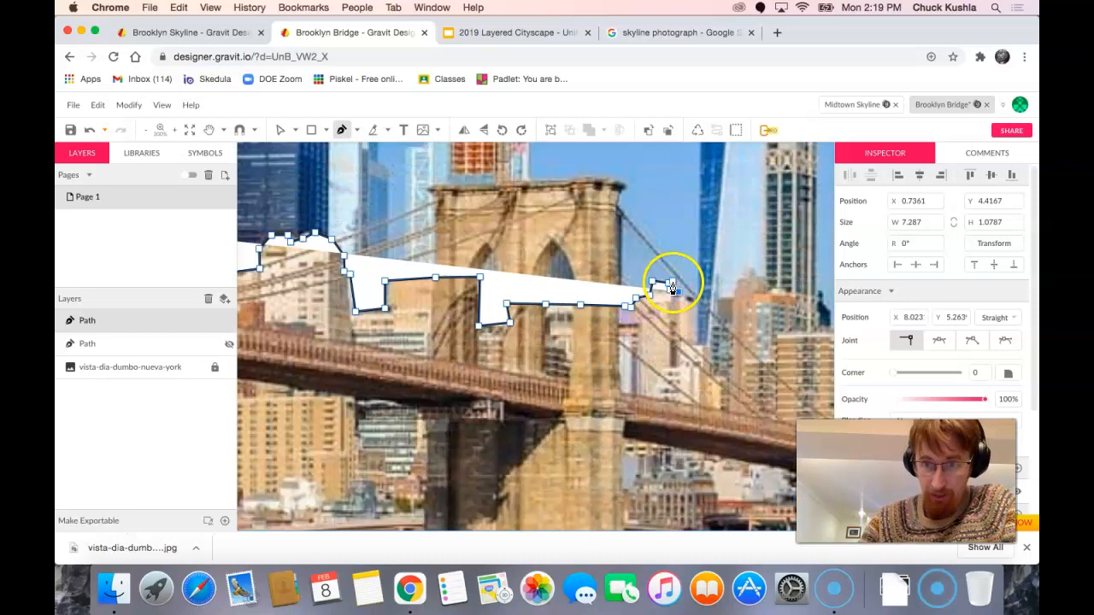
{"action": "left_click", "coordinate": [701, 340]}
{"action": "left_click", "coordinate": [718, 300]}
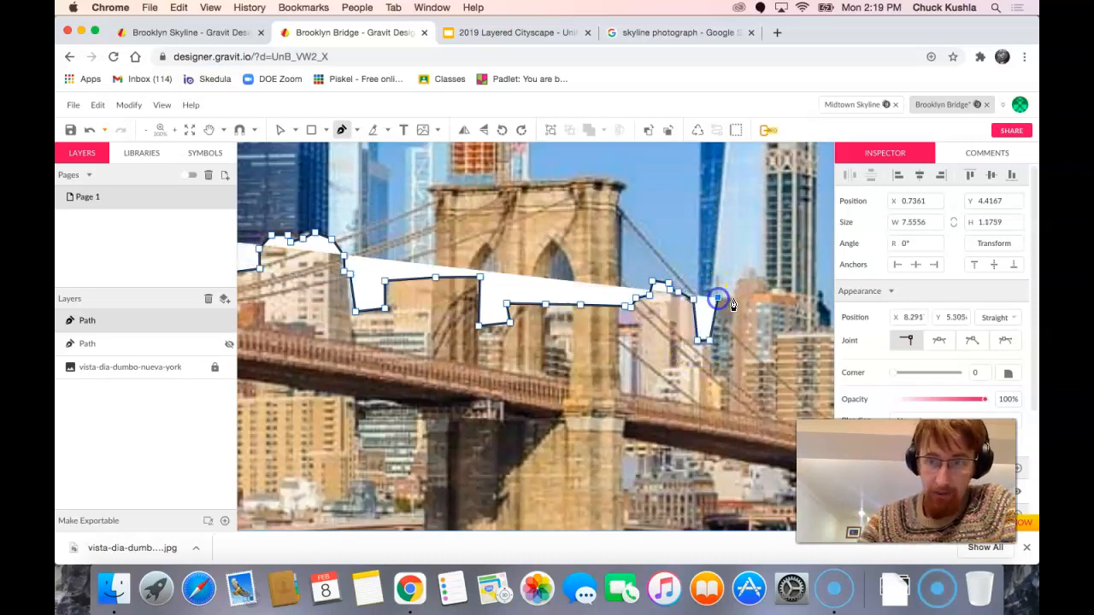
{"action": "left_click", "coordinate": [734, 298]}
{"action": "left_click", "coordinate": [738, 278]}
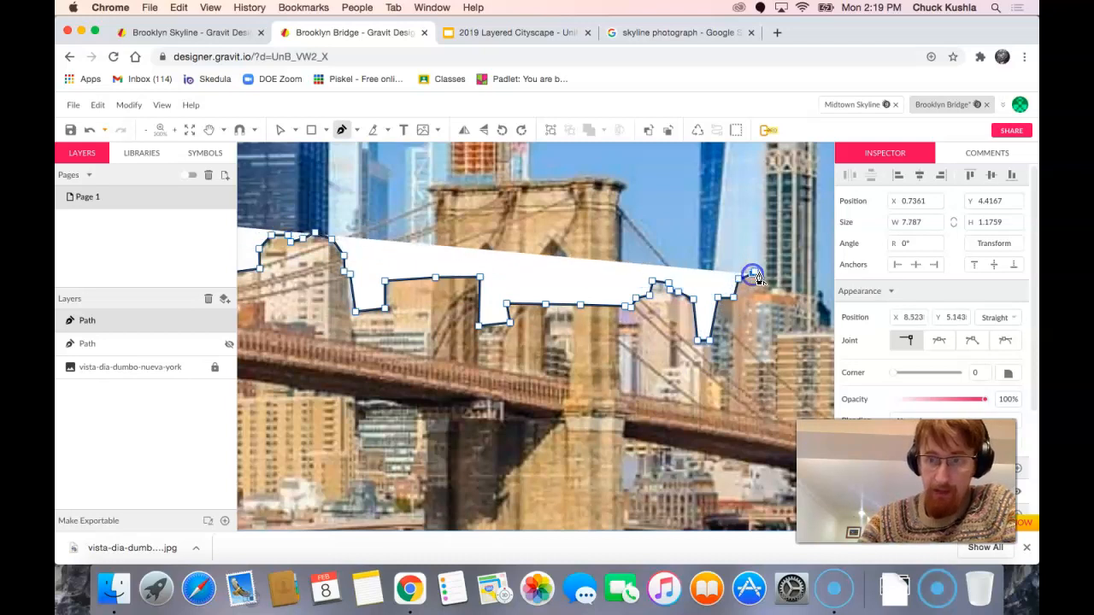
{"action": "left_click", "coordinate": [767, 296]}
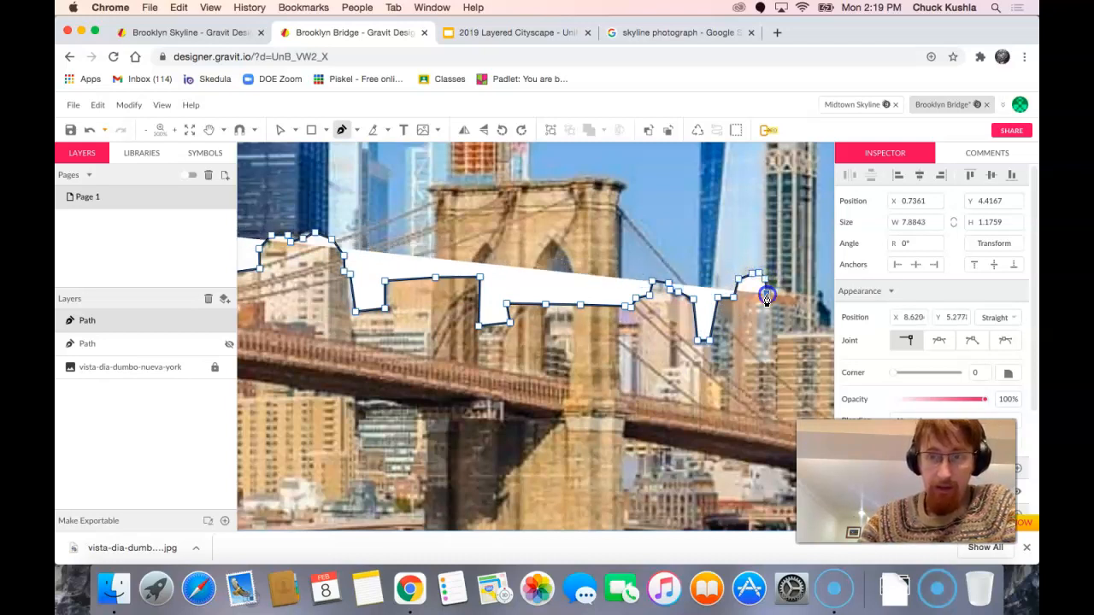
{"action": "left_click", "coordinate": [796, 295]}
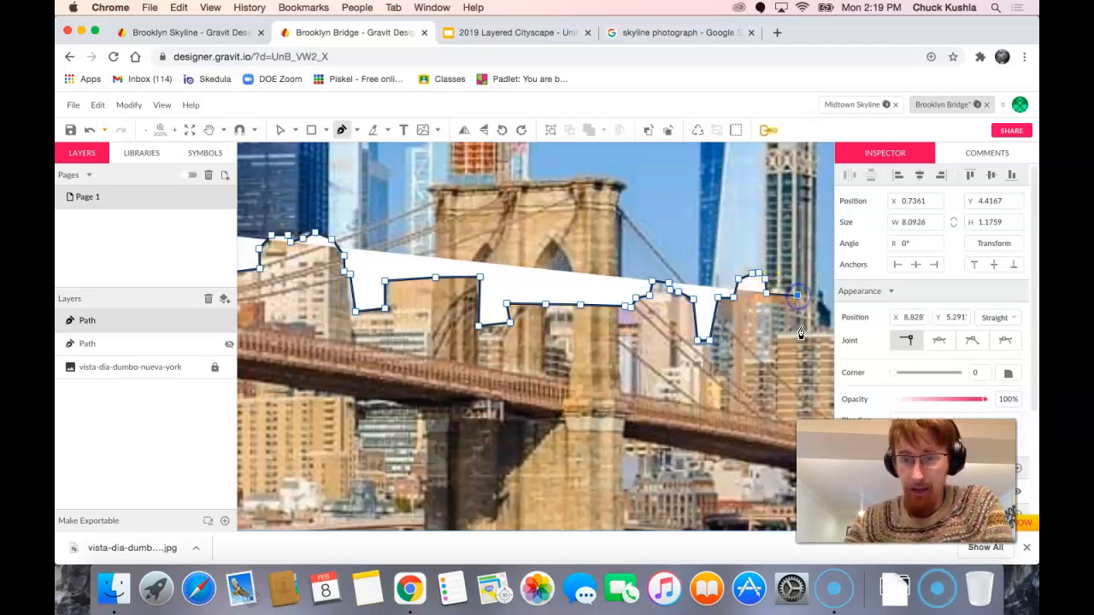
Bring the path down the dark roof beside the brown building and onto the wide brown apartment block
{"action": "scroll", "coordinate": [795, 300], "scroll_direction": "right", "scroll_amount": 2}
{"action": "scroll", "coordinate": [811, 318], "scroll_direction": "right", "scroll_amount": 1}
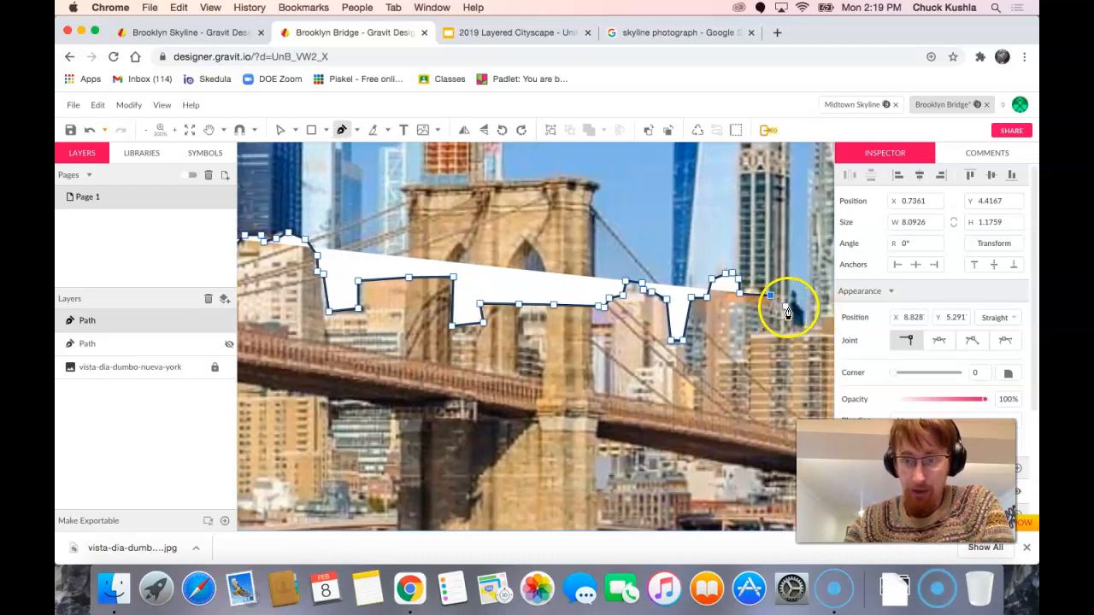
{"action": "left_click", "coordinate": [788, 308]}
{"action": "left_click", "coordinate": [790, 338]}
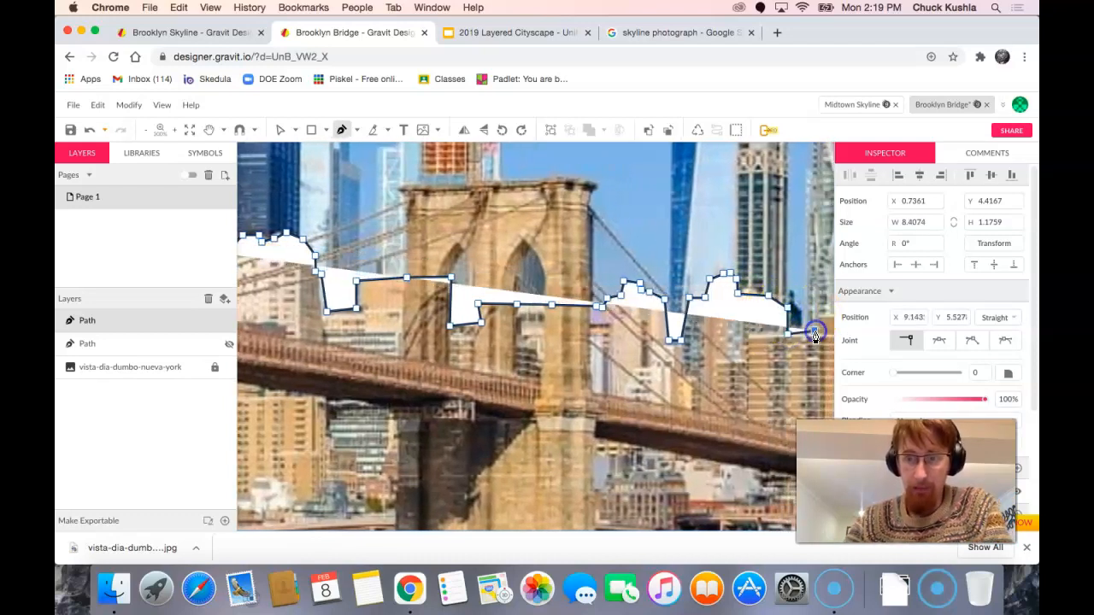
{"action": "left_click", "coordinate": [813, 333]}
{"action": "key", "text": "space"}
{"action": "left_click_drag", "start_coordinate": [816, 333], "coordinate": [607, 338]}
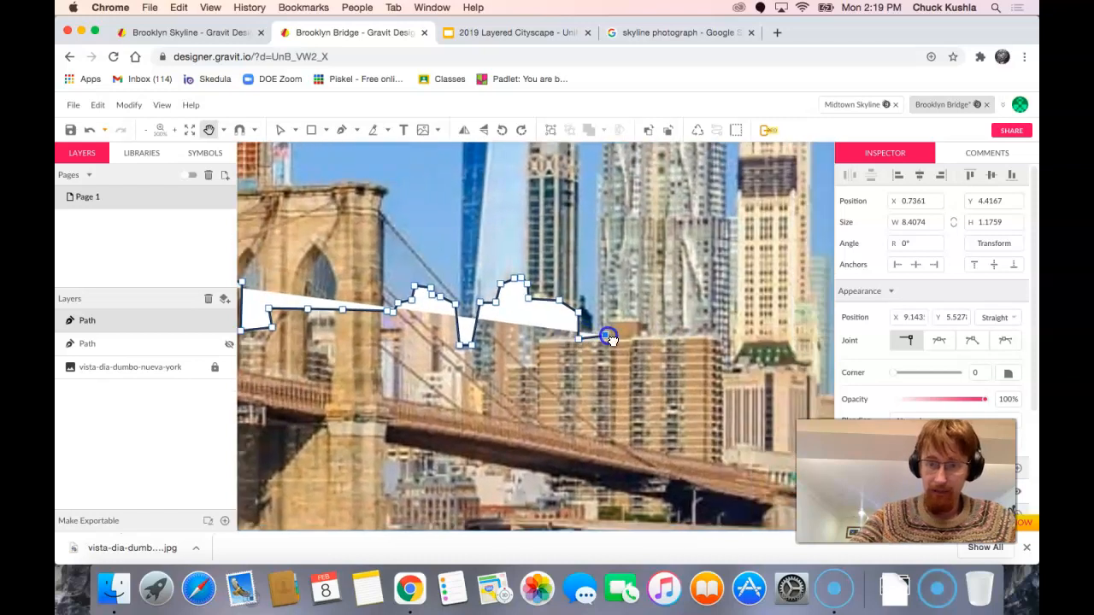
Trace the apartment block's roof and the green-roofed building beside it toward the photo's right edge
{"action": "left_click", "coordinate": [609, 320]}
{"action": "left_click", "coordinate": [642, 323]}
{"action": "left_click", "coordinate": [641, 335]}
{"action": "left_click", "coordinate": [715, 331]}
{"action": "left_click", "coordinate": [719, 368]}
{"action": "left_click", "coordinate": [748, 367]}
{"action": "left_click", "coordinate": [748, 346]}
{"action": "left_click", "coordinate": [785, 345]}
{"action": "left_click", "coordinate": [795, 361]}
{"action": "key", "text": "space"}
{"action": "left_click_drag", "start_coordinate": [801, 366], "coordinate": [651, 339]}
{"action": "left_click", "coordinate": [663, 338]}
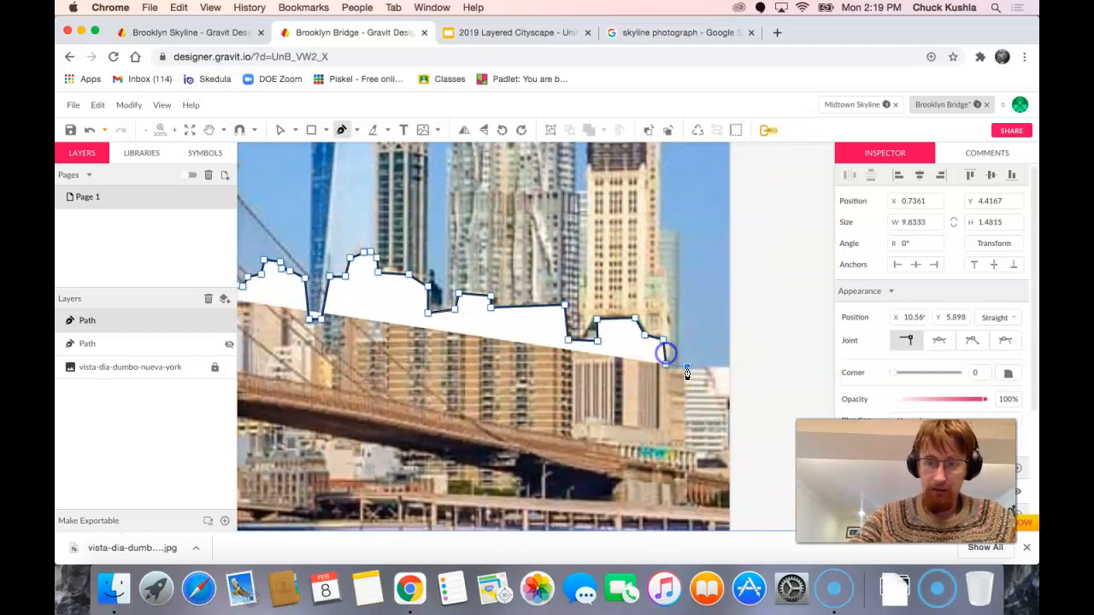
Extend the path down the photo's right edge to the waterfront and across to the photo's left edge
{"action": "scroll", "coordinate": [734, 489], "scroll_direction": "down", "scroll_amount": 5}
{"action": "key", "text": "space"}
{"action": "left_click_drag", "start_coordinate": [333, 488], "coordinate": [483, 467]}
{"action": "left_click", "coordinate": [386, 468]}
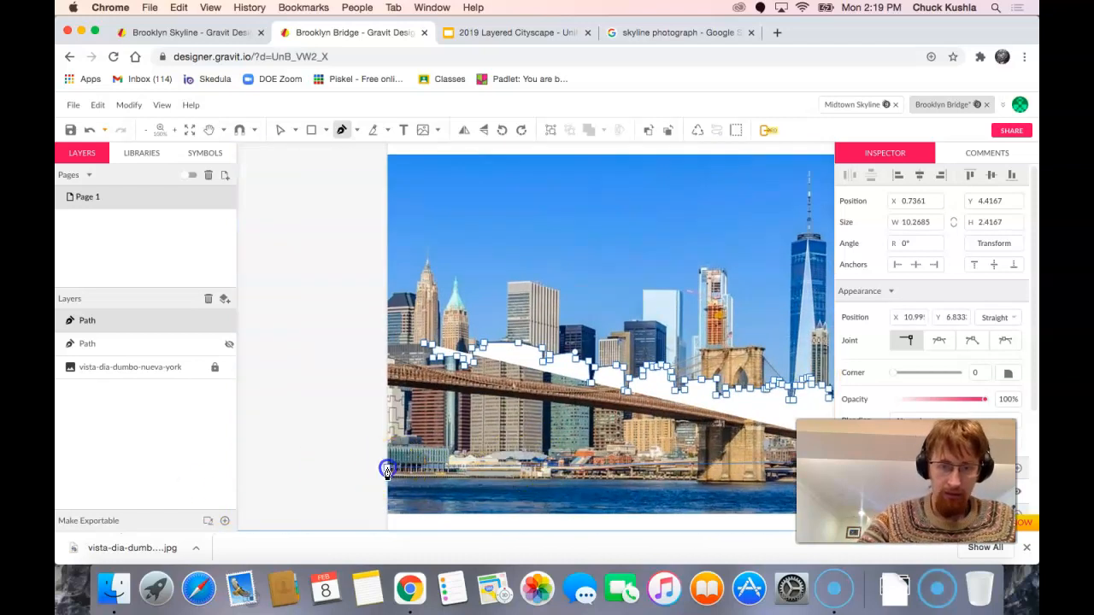
Run the path up the photo's left edge, close the shape at its starting point, and hide it
{"action": "scroll", "coordinate": [386, 468], "scroll_direction": "up", "scroll_amount": 5}
{"action": "left_click", "coordinate": [387, 454]}
{"action": "scroll", "coordinate": [387, 468], "scroll_direction": "up", "scroll_amount": 3}
{"action": "left_click", "coordinate": [459, 439]}
{"action": "scroll", "coordinate": [485, 387], "scroll_direction": "down", "scroll_amount": 5}
{"action": "left_click", "coordinate": [229, 320]}
Start a new Pen path at the photo's left edge, tracing the low waterfront buildings beneath the bridge deck
{"action": "left_click", "coordinate": [412, 273]}
{"action": "left_click", "coordinate": [412, 256]}
{"action": "left_click", "coordinate": [467, 258]}
{"action": "left_click", "coordinate": [470, 270]}
{"action": "left_click", "coordinate": [520, 280]}
{"action": "left_click", "coordinate": [523, 289]}
{"action": "left_click", "coordinate": [703, 286]}
{"action": "left_click", "coordinate": [720, 294]}
{"action": "key", "text": "space"}
{"action": "left_click_drag", "start_coordinate": [736, 297], "coordinate": [509, 313]}
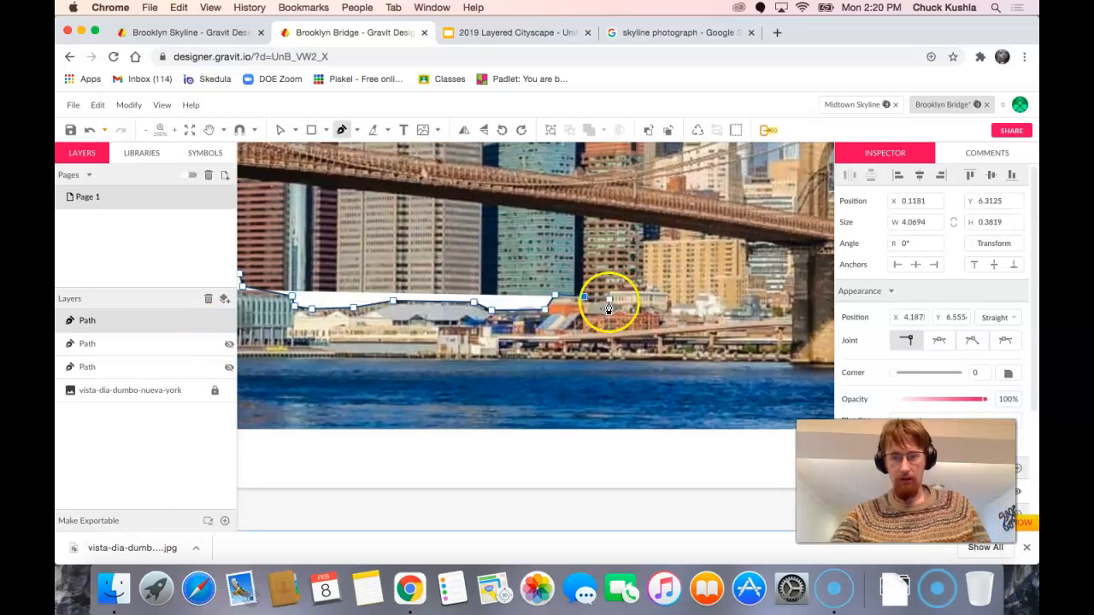
Continue the waterfront path over the low rooftops and steps up to the bridge tower's near side
{"action": "left_click", "coordinate": [745, 302]}
{"action": "key", "text": "space"}
{"action": "left_click_drag", "start_coordinate": [745, 301], "coordinate": [574, 308]}
{"action": "left_click", "coordinate": [578, 298]}
{"action": "left_click", "coordinate": [610, 297]}
{"action": "left_click", "coordinate": [618, 281]}
{"action": "left_click", "coordinate": [624, 281]}
{"action": "key", "text": "space"}
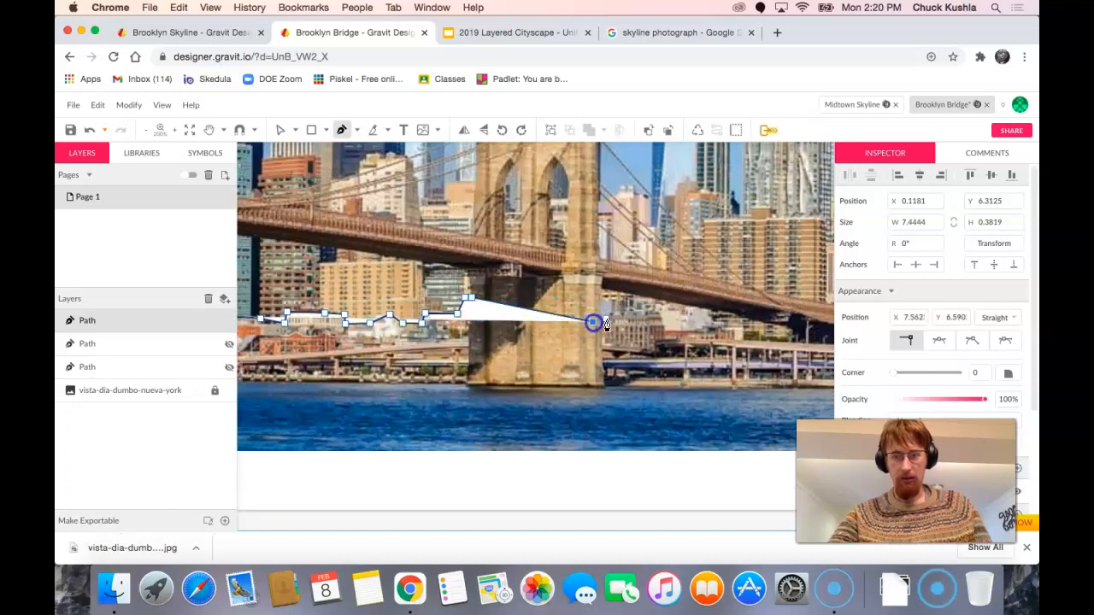
Carry the path across the bridge tower and over the low buildings beyond it toward the photo's right edge
{"action": "left_click", "coordinate": [725, 352]}
{"action": "key", "text": "space"}
{"action": "left_click_drag", "start_coordinate": [725, 351], "coordinate": [620, 350]}
{"action": "left_click", "coordinate": [621, 326]}
{"action": "left_click", "coordinate": [660, 306]}
{"action": "left_click", "coordinate": [686, 303]}
{"action": "left_click", "coordinate": [708, 307]}
{"action": "left_click", "coordinate": [735, 313]}
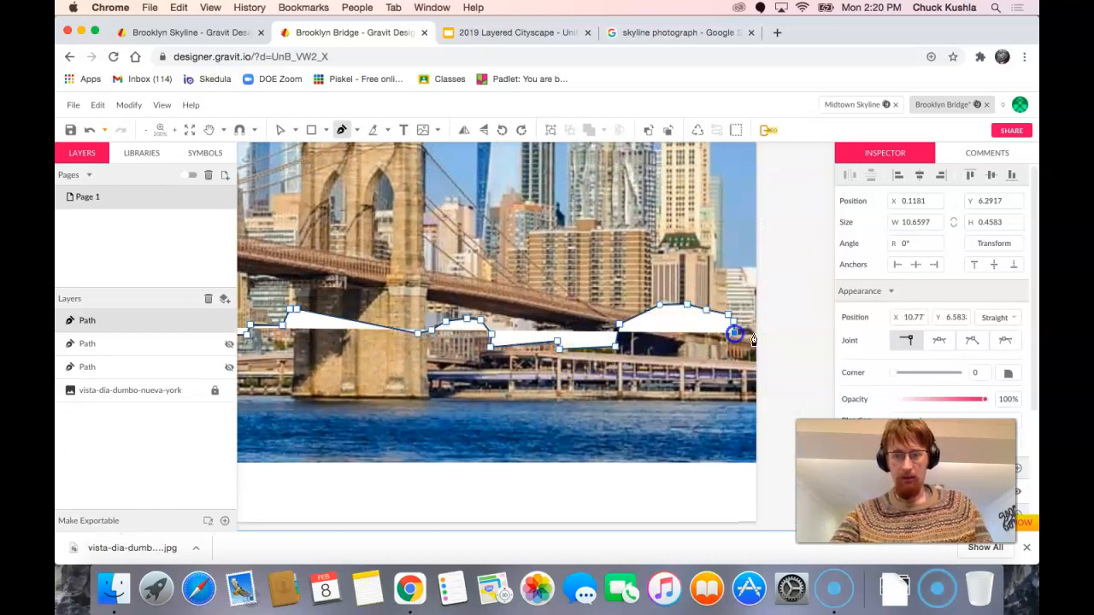
Run the path back along the waterfront to the photo's left edge and close it as a shape about 11.05 by 0.83 inches
{"action": "left_click_drag", "start_coordinate": [284, 386], "coordinate": [454, 383]}
{"action": "left_click", "coordinate": [386, 381]}
{"action": "left_click", "coordinate": [386, 349]}
{"action": "left_click", "coordinate": [394, 352]}
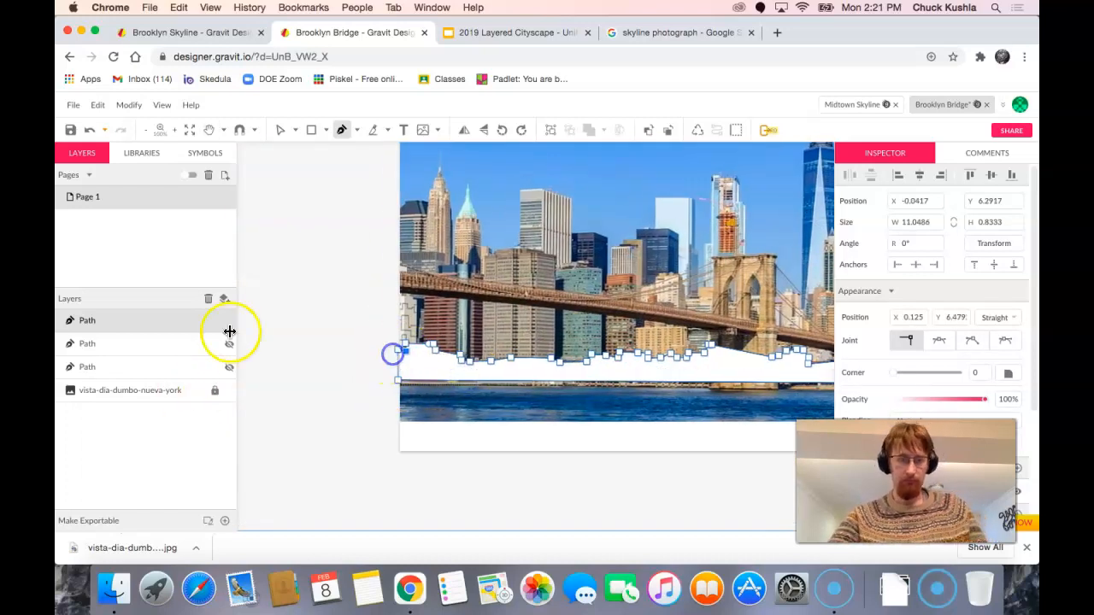
Show the two hidden skyline shapes and examine how they stack with the waterfront shape
{"action": "left_click", "coordinate": [226, 322]}
{"action": "left_click", "coordinate": [229, 345]}
{"action": "left_click", "coordinate": [228, 368]}
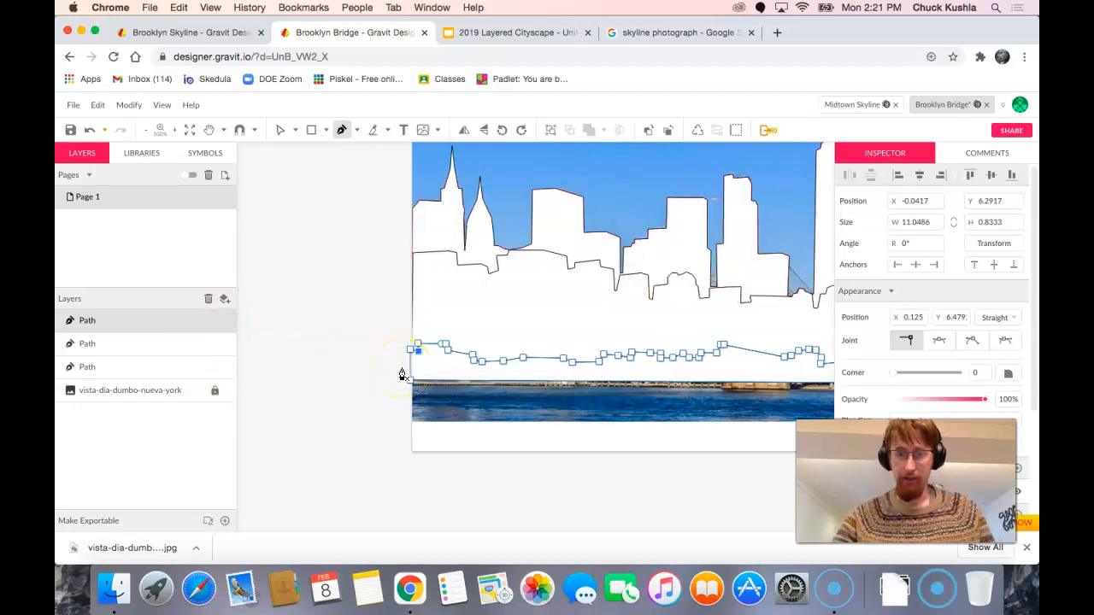
{"action": "key", "text": "space"}
{"action": "left_click_drag", "start_coordinate": [459, 432], "coordinate": [340, 434]}
{"action": "left_click_drag", "start_coordinate": [777, 350], "coordinate": [778, 419]}
{"action": "key", "text": "Escape"}
{"action": "key", "text": "Escape"}
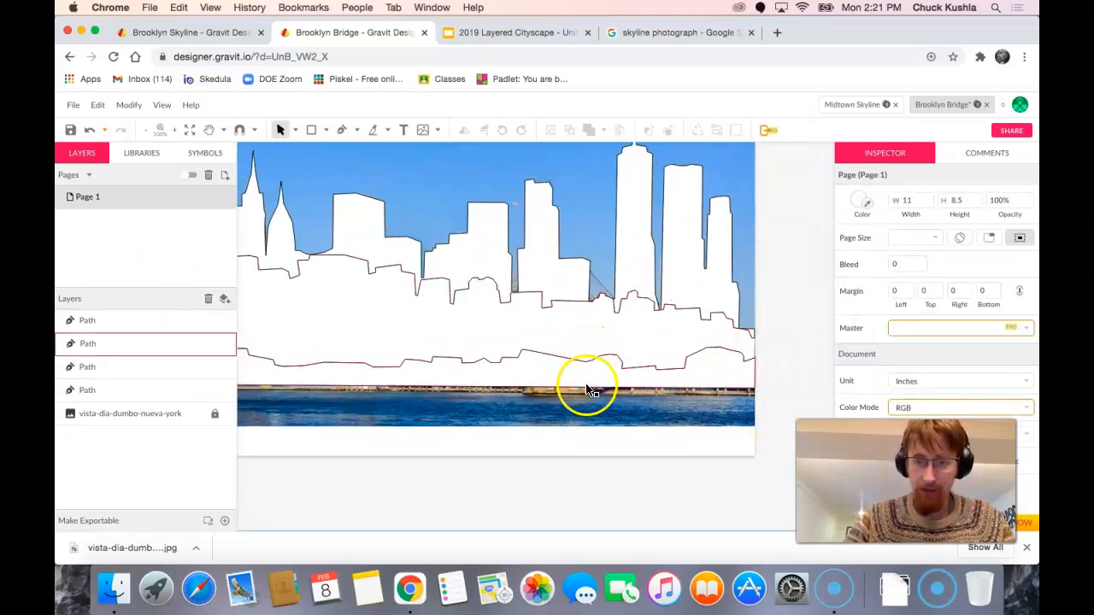
{"action": "left_click", "coordinate": [532, 373]}
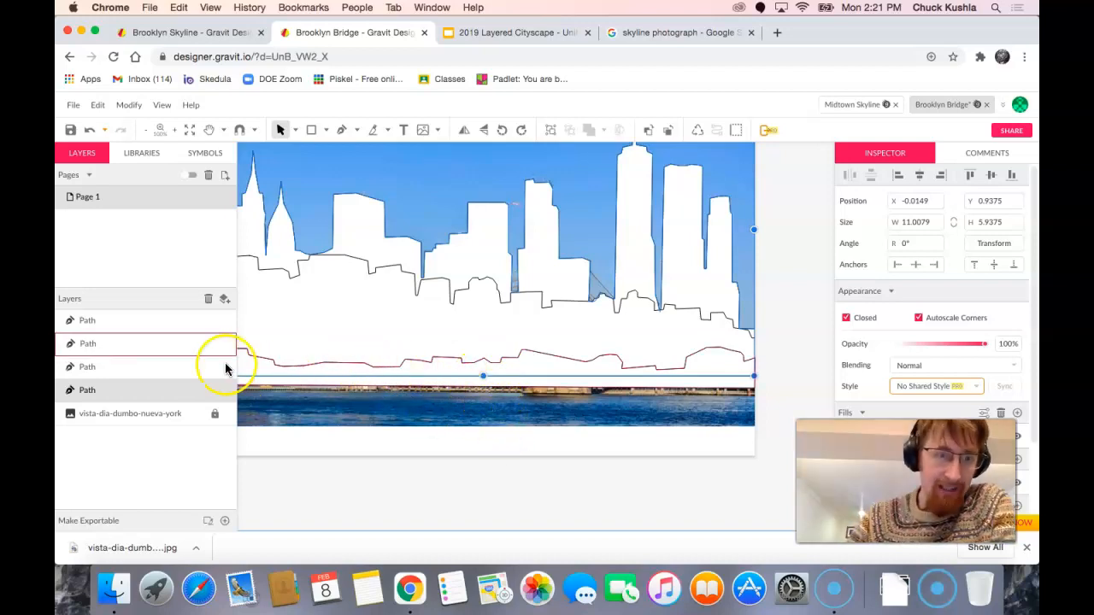
Hide all four paths so the photo and its bridge are unobstructed
{"action": "left_click", "coordinate": [228, 324]}
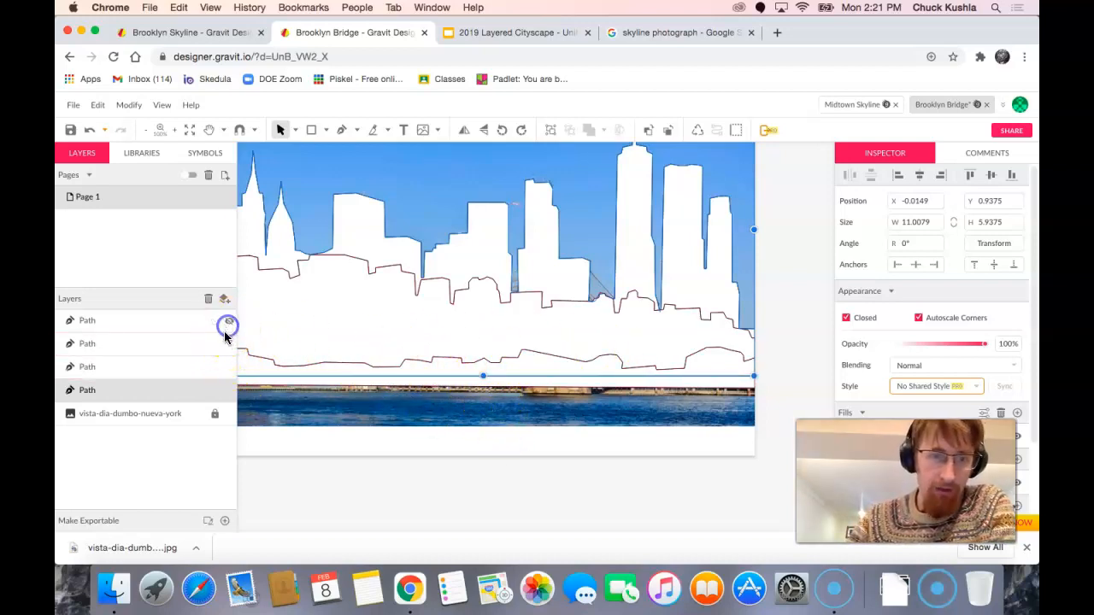
{"action": "left_click", "coordinate": [228, 367]}
{"action": "left_click", "coordinate": [226, 391]}
{"action": "left_click", "coordinate": [228, 390]}
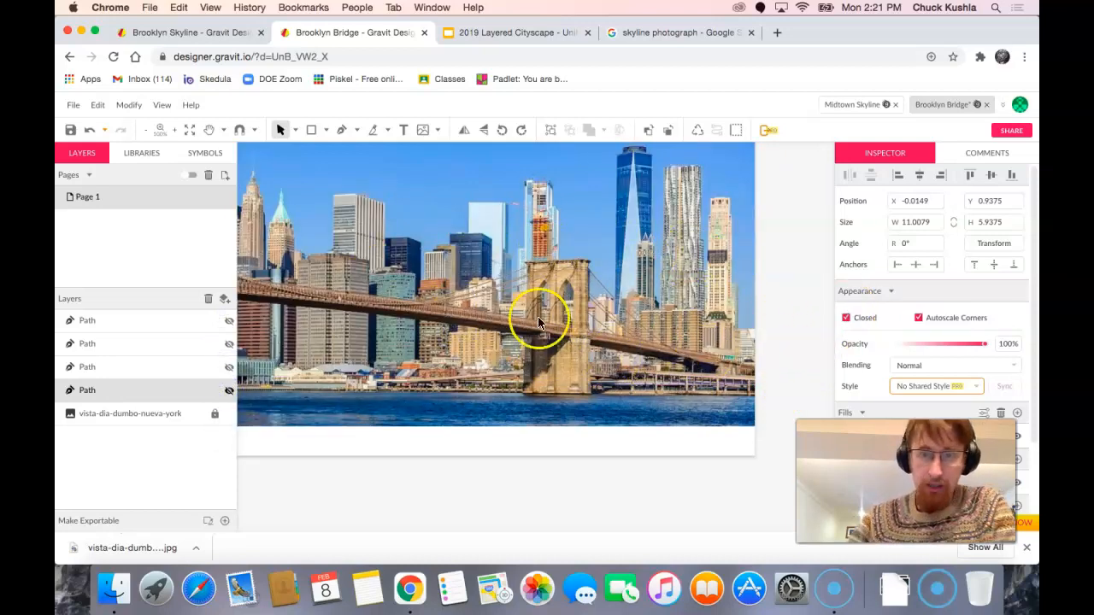
{"action": "key", "text": "space"}
{"action": "left_click_drag", "start_coordinate": [568, 365], "coordinate": [616, 376]}
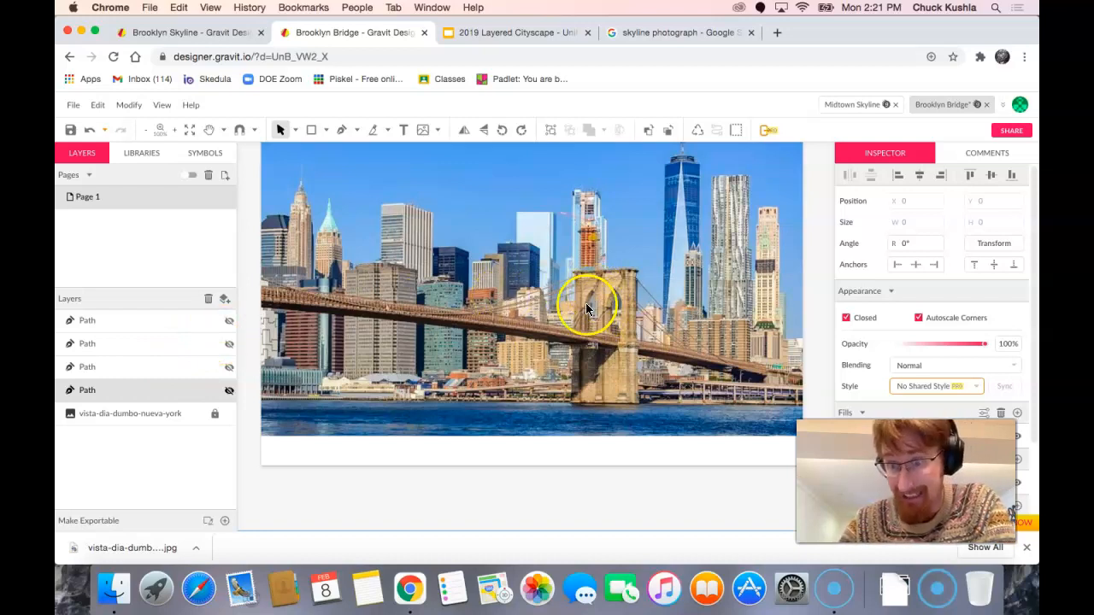
Start a Pen path along the upper edge of the bridge deck from the photo's left side to the tower
{"action": "left_click", "coordinate": [340, 130]}
{"action": "left_click", "coordinate": [283, 284]}
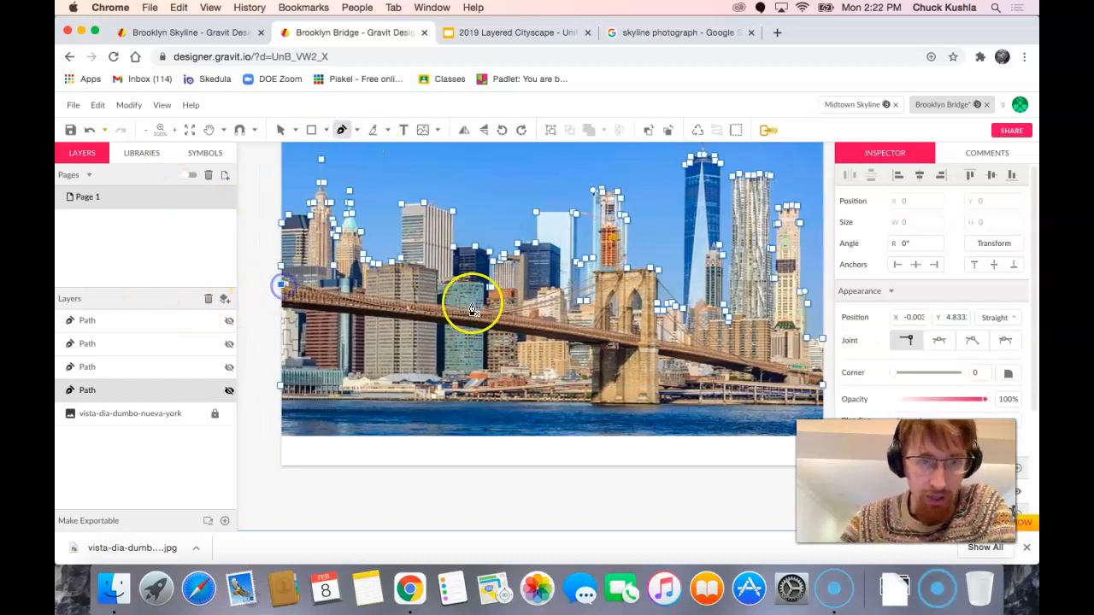
{"action": "left_click", "coordinate": [354, 291]}
{"action": "left_click", "coordinate": [470, 309]}
{"action": "left_click", "coordinate": [591, 326]}
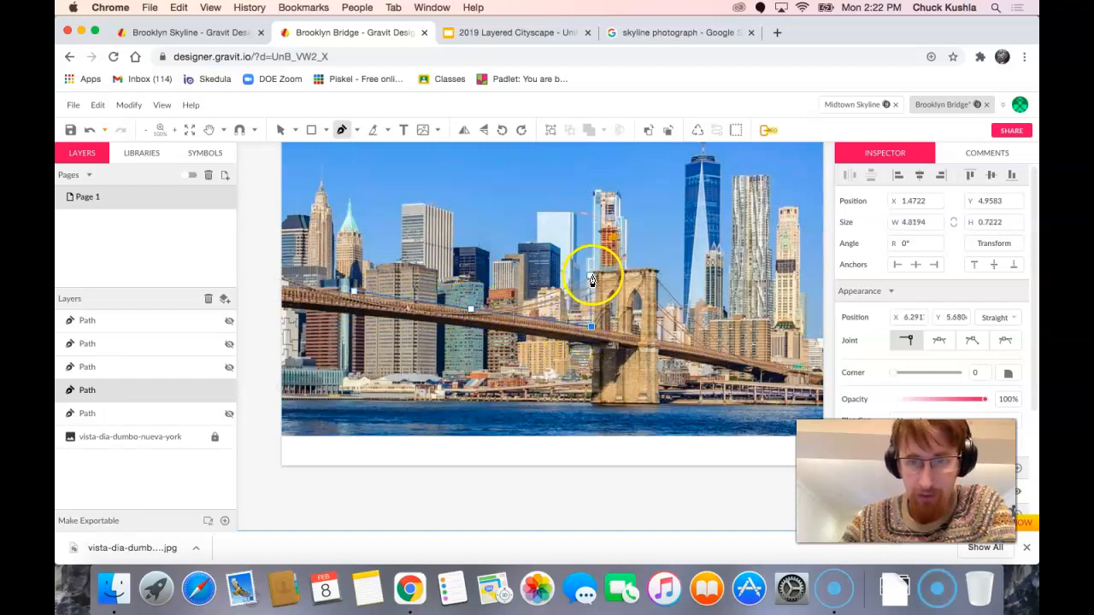
Trace up the bridge tower, across its top, and down its far side to the deck
{"action": "left_click", "coordinate": [594, 275]}
{"action": "left_click", "coordinate": [594, 270]}
{"action": "left_click", "coordinate": [650, 269]}
{"action": "left_click", "coordinate": [656, 270]}
{"action": "left_click", "coordinate": [658, 336]}
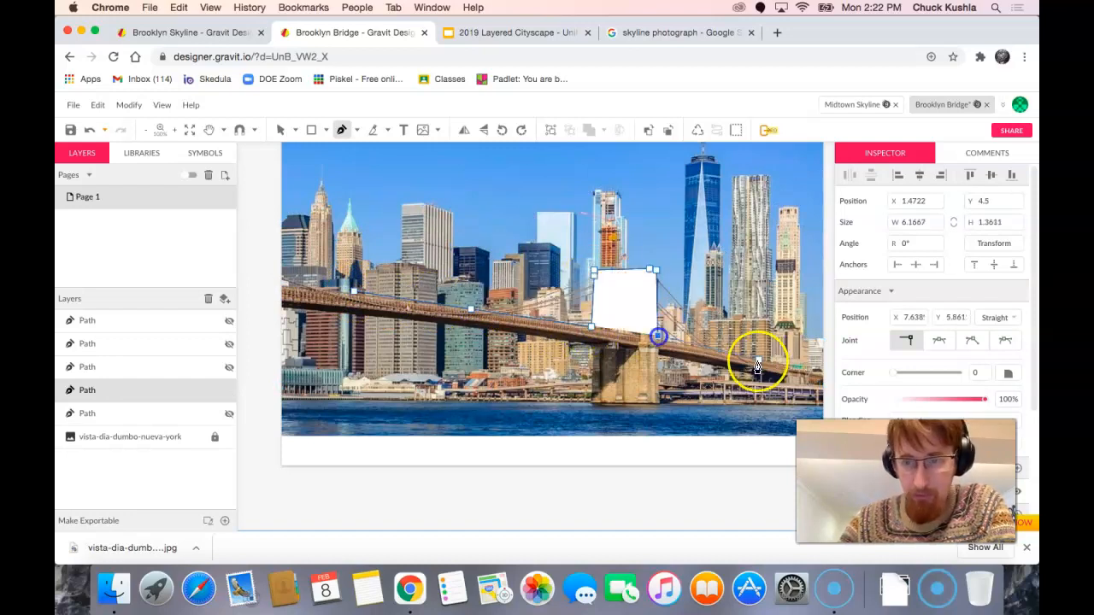
Trace the deck beyond the tower to the photo's right edge and back beneath it, with the path's fill hidden
{"action": "left_click", "coordinate": [757, 361]}
{"action": "left_click", "coordinate": [800, 369]}
{"action": "scroll", "coordinate": [799, 369], "scroll_direction": "right", "scroll_amount": 1}
{"action": "left_click", "coordinate": [783, 383]}
{"action": "left_click", "coordinate": [727, 381]}
{"action": "left_click_drag", "start_coordinate": [889, 478], "coordinate": [886, 348]}
{"action": "left_click", "coordinate": [1016, 491]}
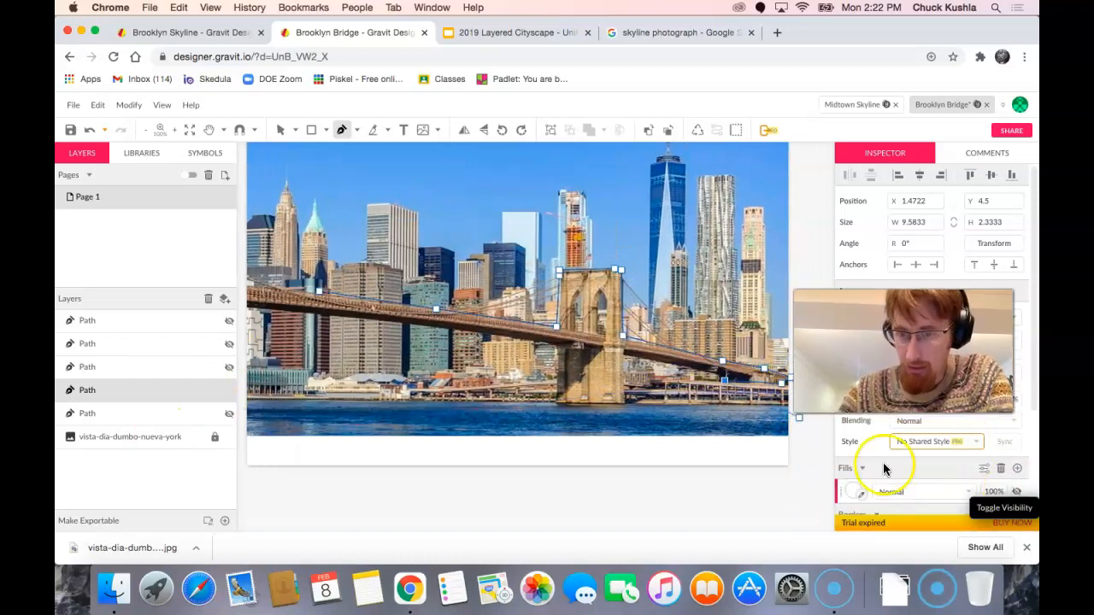
Follow the deck's underside back to the tower and outline the tower's base down to the water and up again
{"action": "left_click", "coordinate": [705, 374]}
{"action": "left_click", "coordinate": [621, 356]}
{"action": "left_click", "coordinate": [623, 402]}
{"action": "left_click", "coordinate": [593, 402]}
{"action": "left_click", "coordinate": [554, 401]}
{"action": "left_click", "coordinate": [554, 350]}
Trace the deck's underside to the photo's left edge, close the bridge shape at about 11.1 by 2.71 inches, and show its fill
{"action": "left_click", "coordinate": [542, 340]}
{"action": "left_click", "coordinate": [421, 323]}
{"action": "left_click", "coordinate": [347, 315]}
{"action": "left_click", "coordinate": [305, 312]}
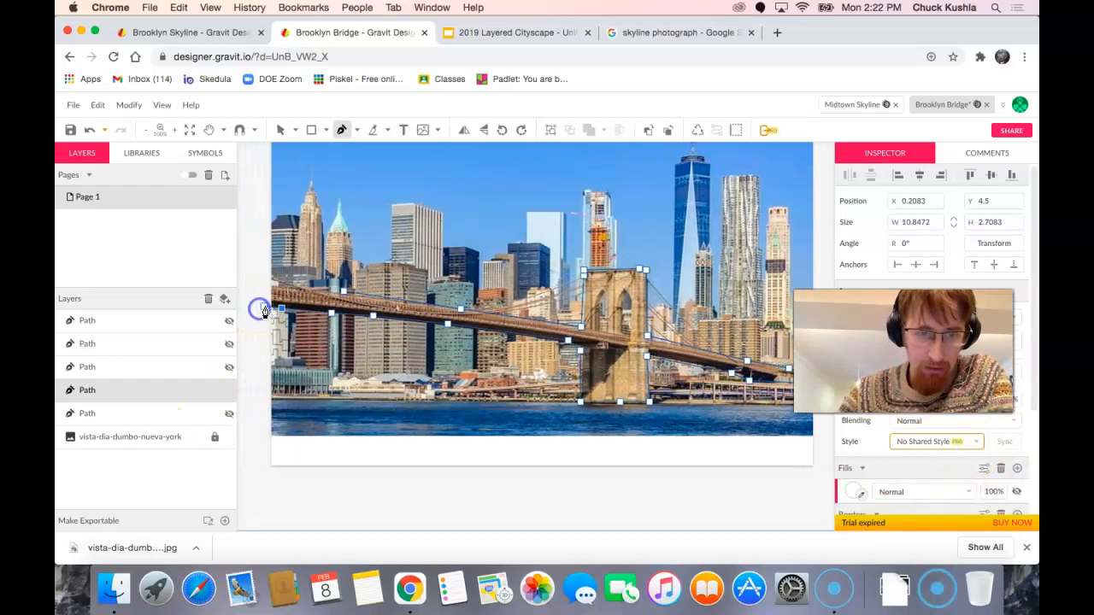
{"action": "left_click", "coordinate": [283, 282]}
{"action": "left_click", "coordinate": [1017, 490]}
Show the four hidden paths again alongside the bridge shape
{"action": "left_click", "coordinate": [139, 389]}
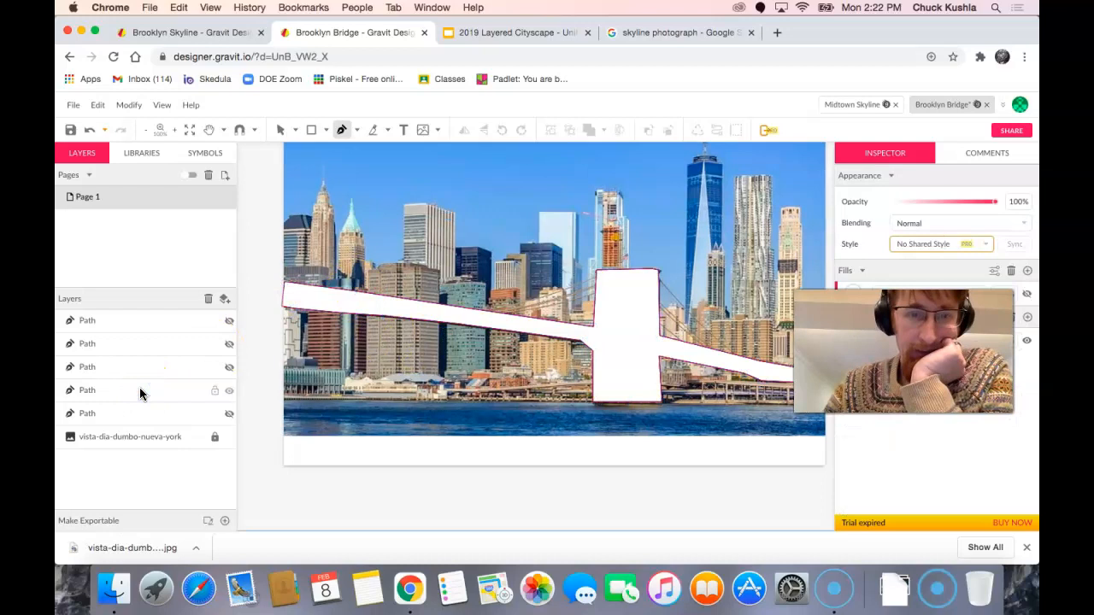
{"action": "left_click", "coordinate": [153, 393]}
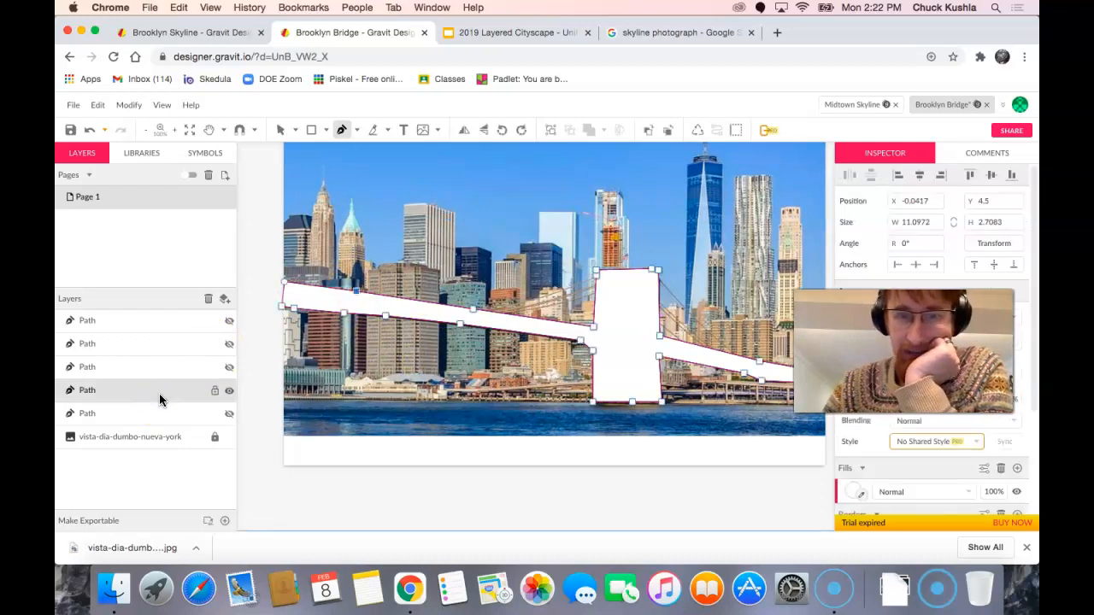
{"action": "left_click", "coordinate": [158, 324]}
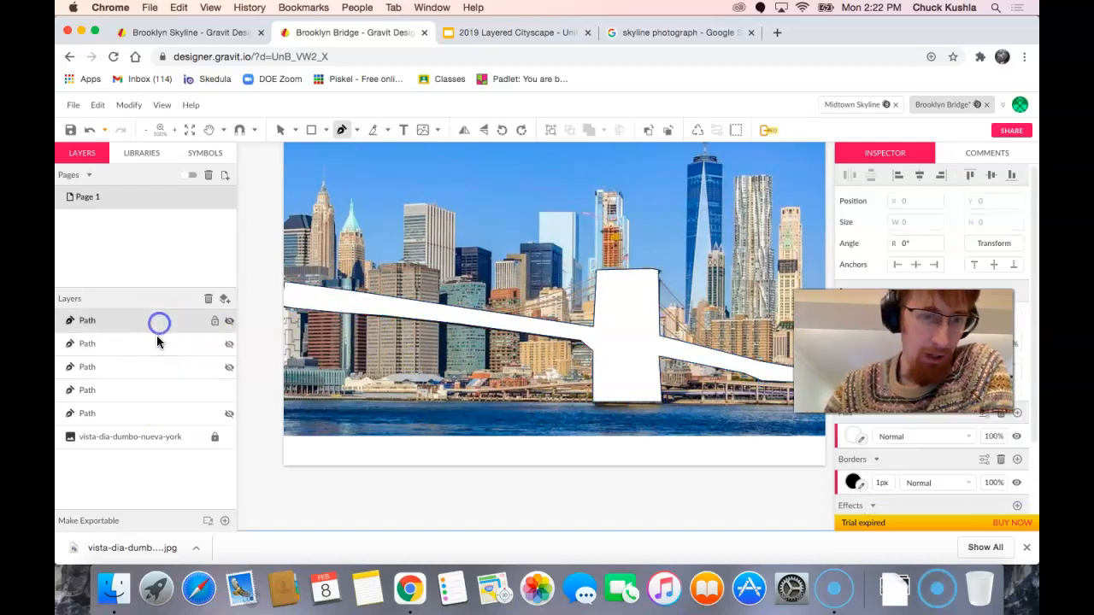
{"action": "left_click", "coordinate": [228, 322]}
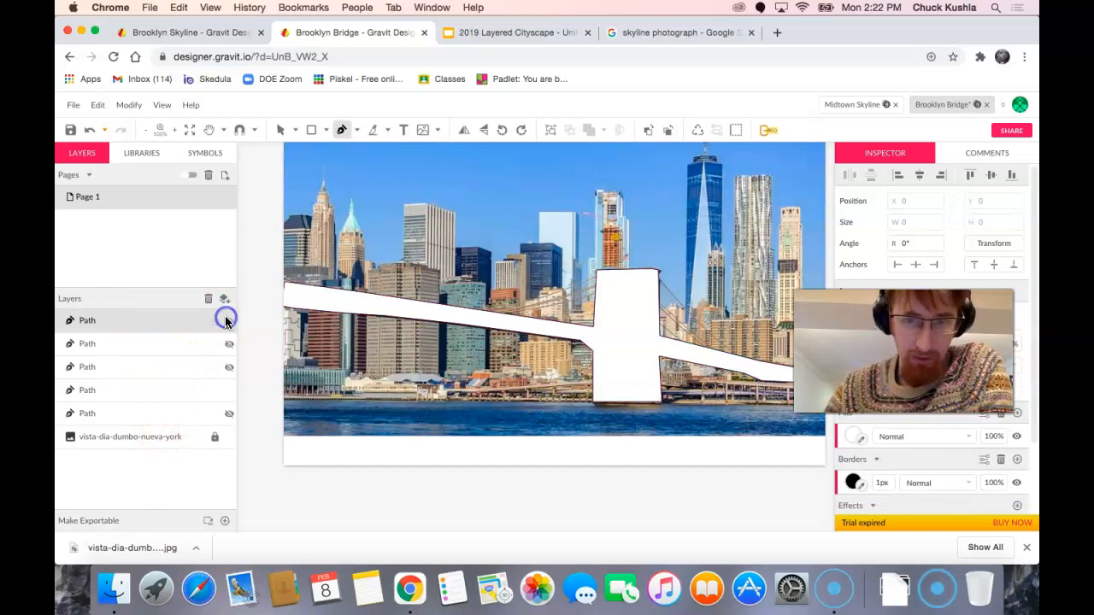
{"action": "left_click", "coordinate": [229, 344]}
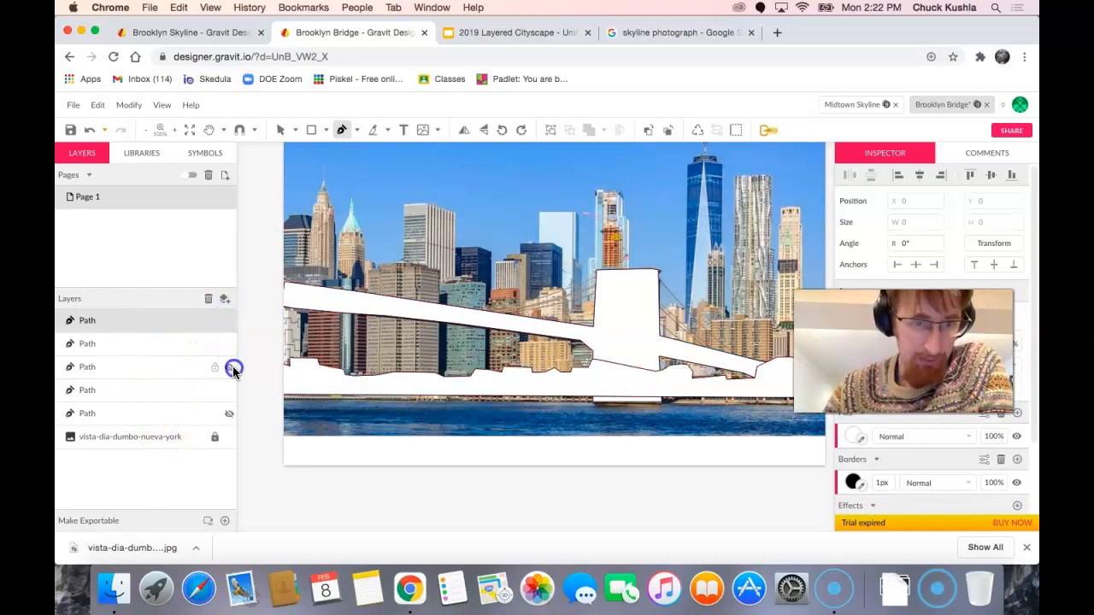
{"action": "left_click", "coordinate": [233, 370]}
{"action": "left_click", "coordinate": [230, 411]}
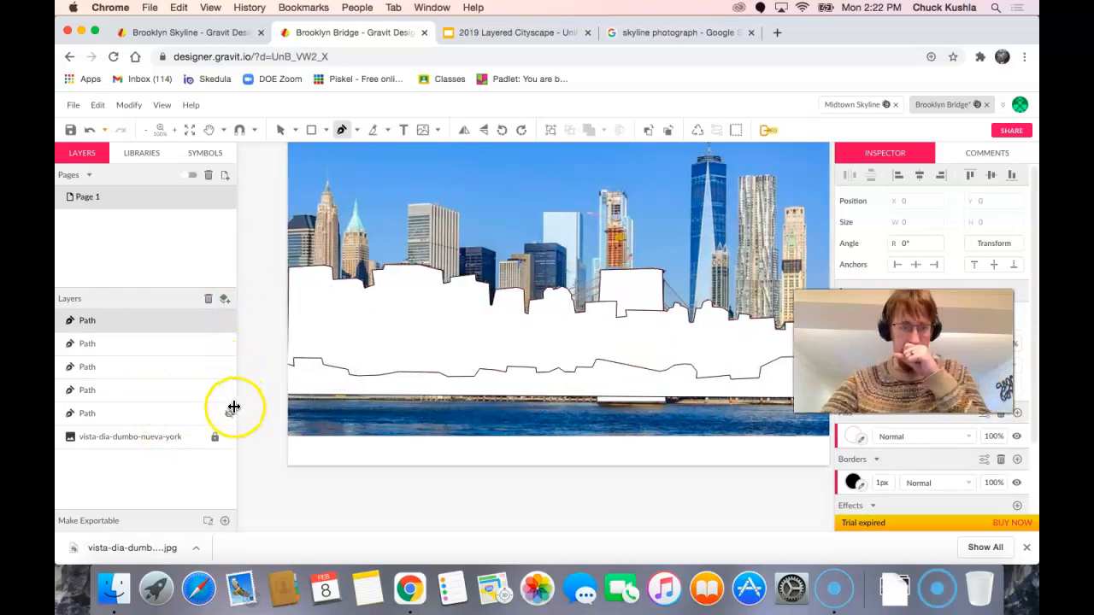
{"action": "left_click", "coordinate": [228, 416]}
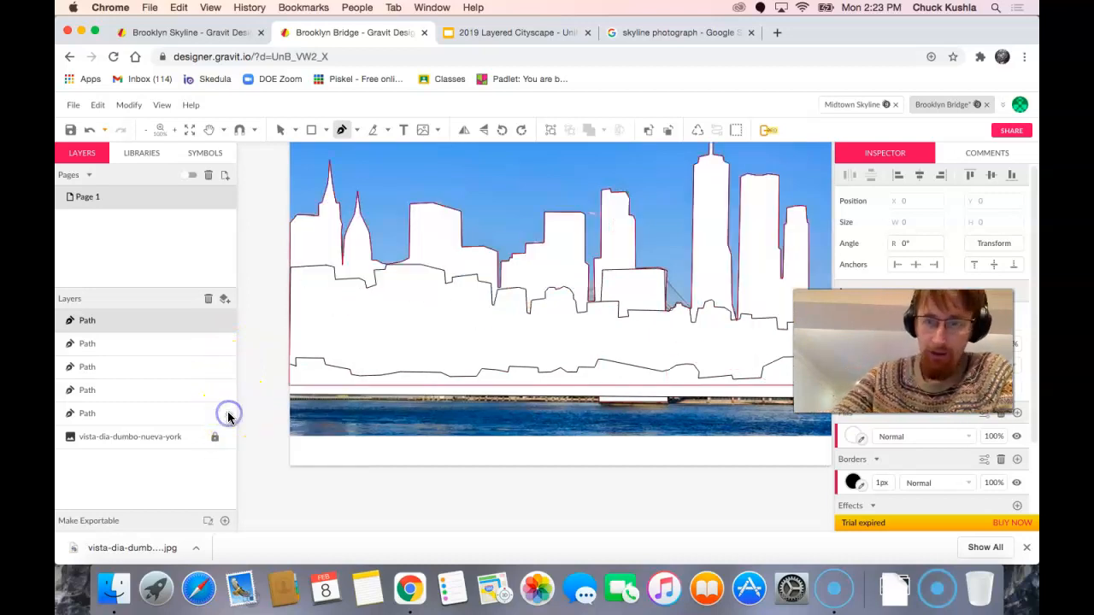
Rename the bridge shape's path as Bridge and move it to the front of the layer order
{"action": "left_click", "coordinate": [109, 395]}
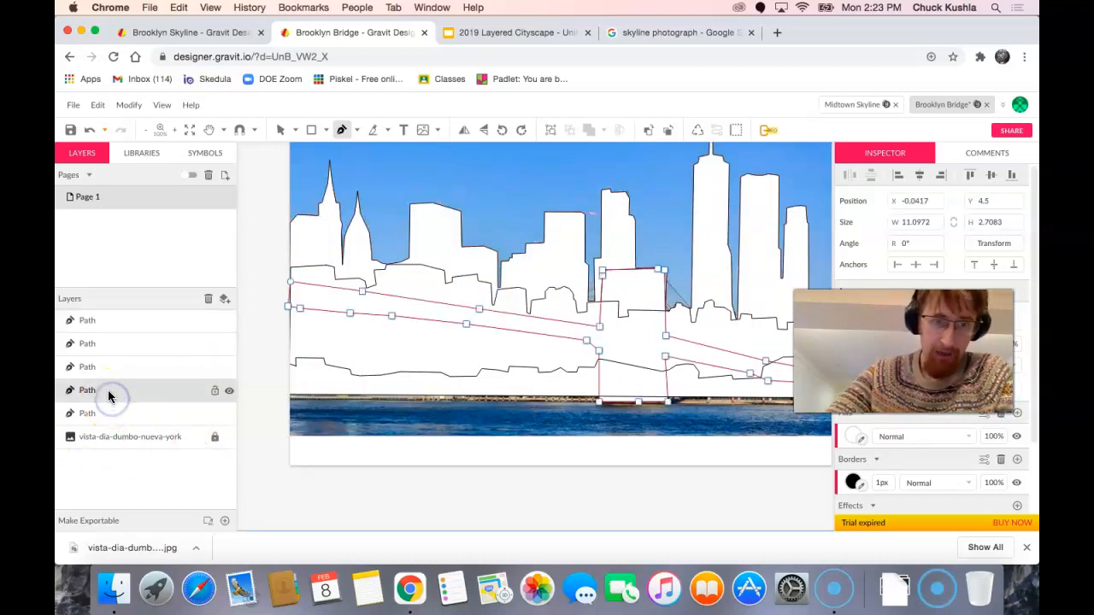
{"action": "double_click", "coordinate": [109, 394]}
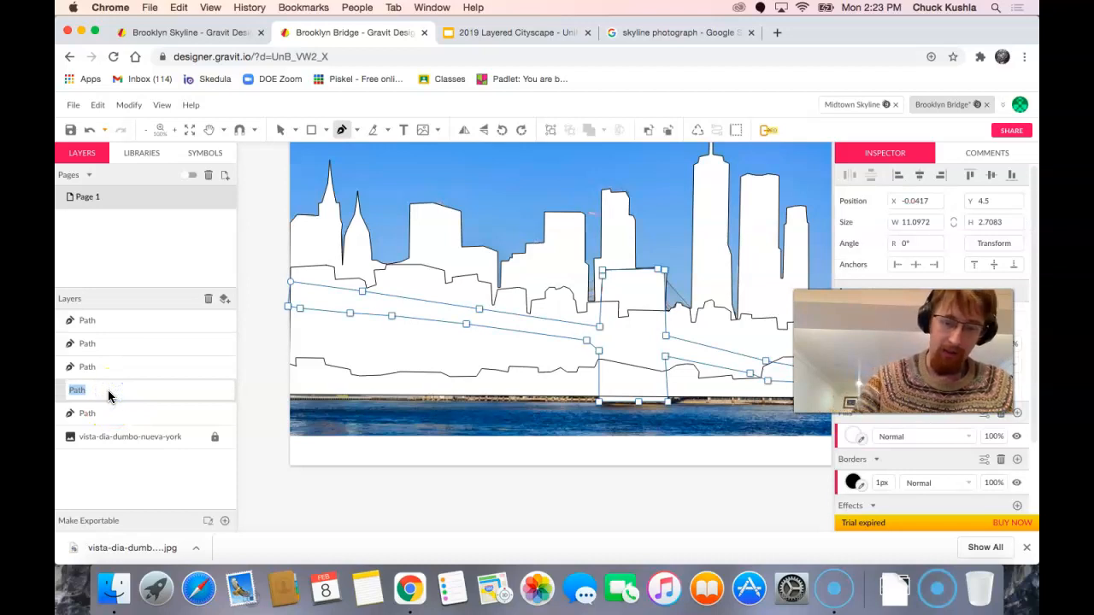
{"action": "key", "text": "Return"}
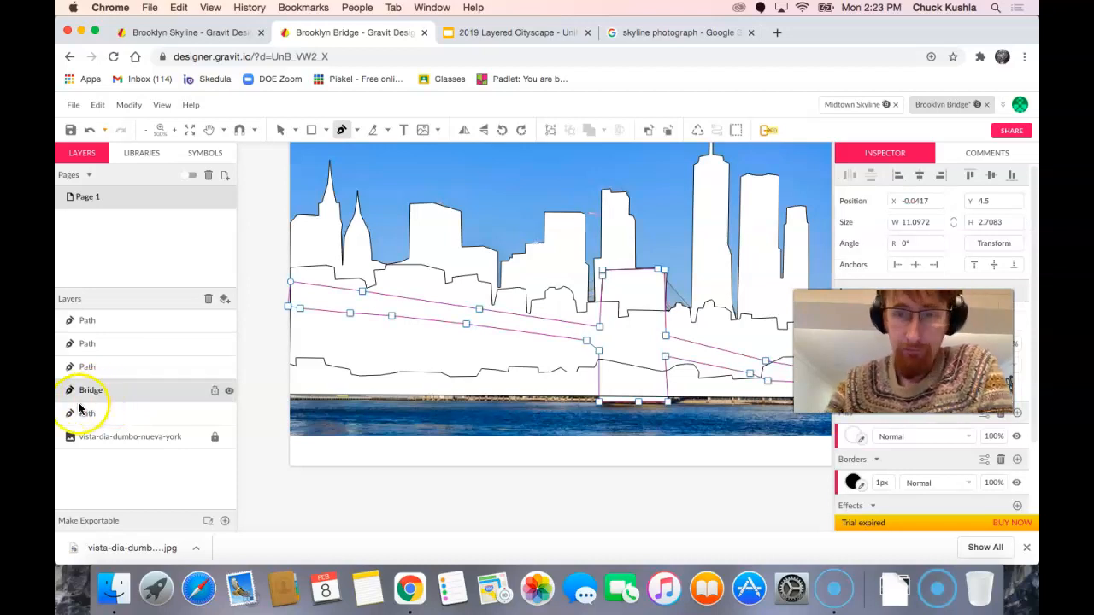
{"action": "left_click_drag", "start_coordinate": [98, 390], "coordinate": [98, 313]}
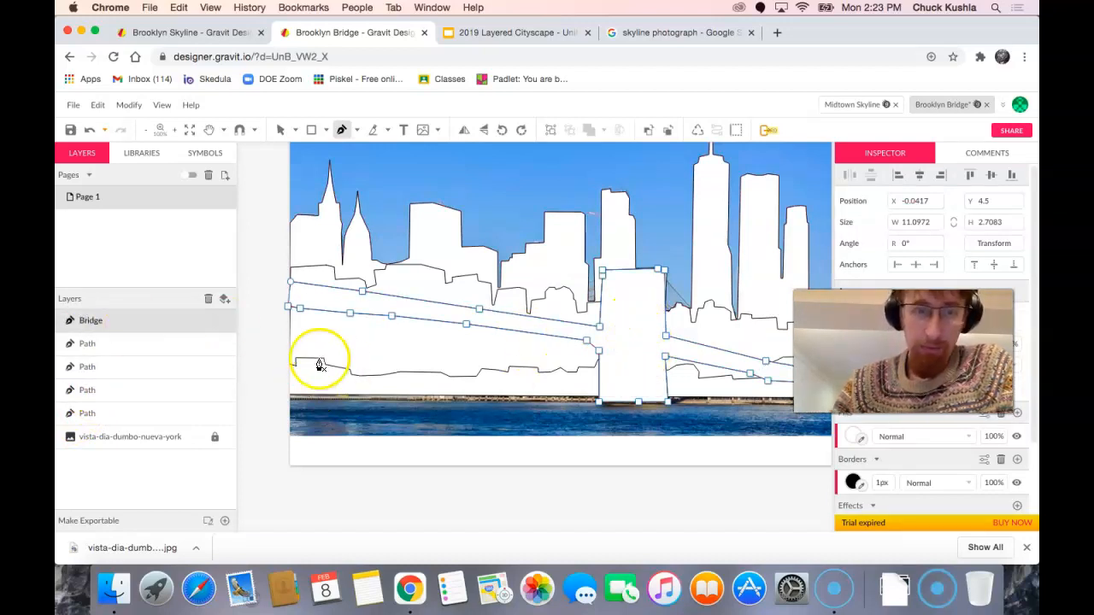
{"action": "left_click", "coordinate": [247, 313]}
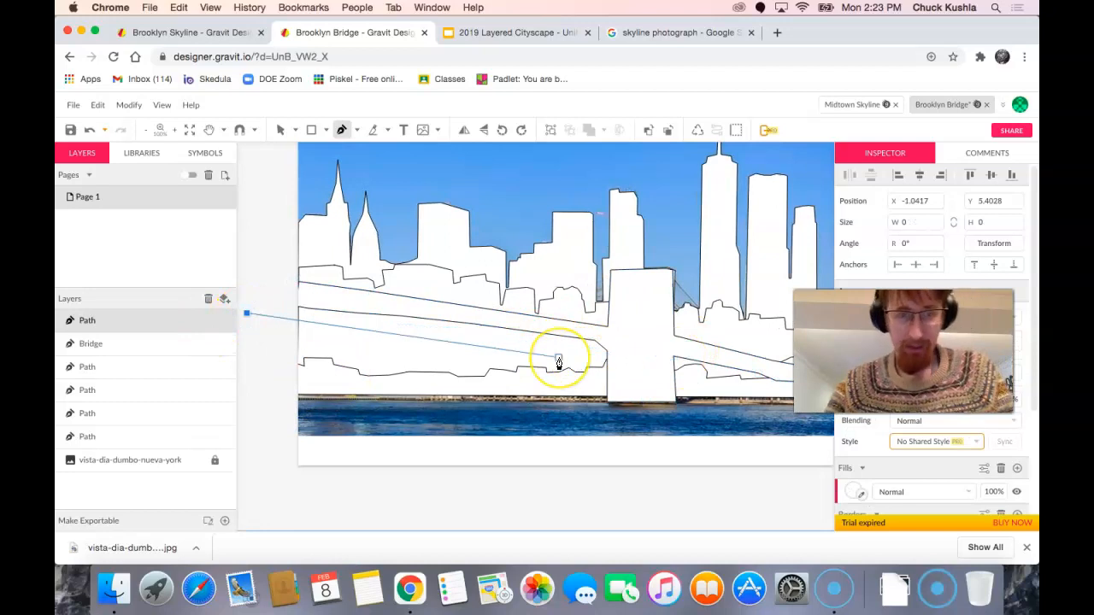
{"action": "key", "text": "Escape"}
{"action": "left_click", "coordinate": [623, 359]}
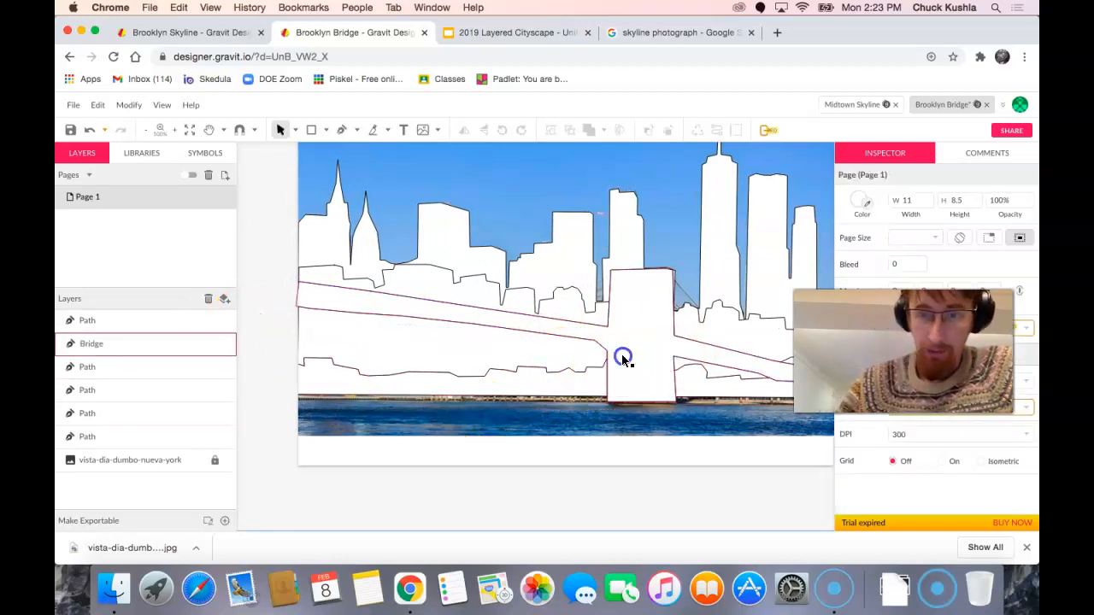
{"action": "left_click", "coordinate": [154, 368]}
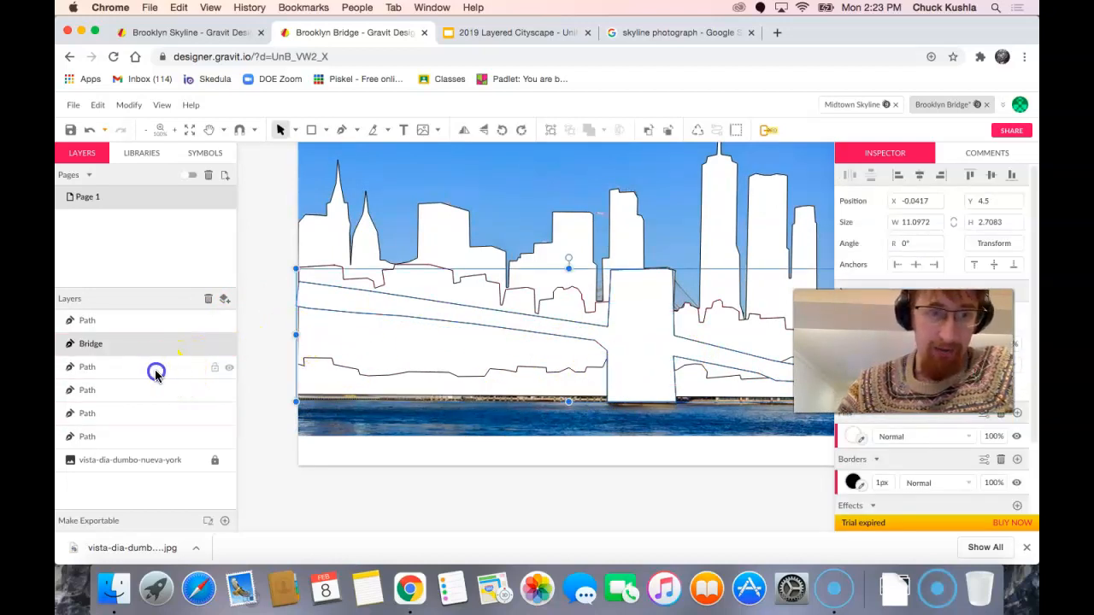
{"action": "left_click", "coordinate": [145, 325]}
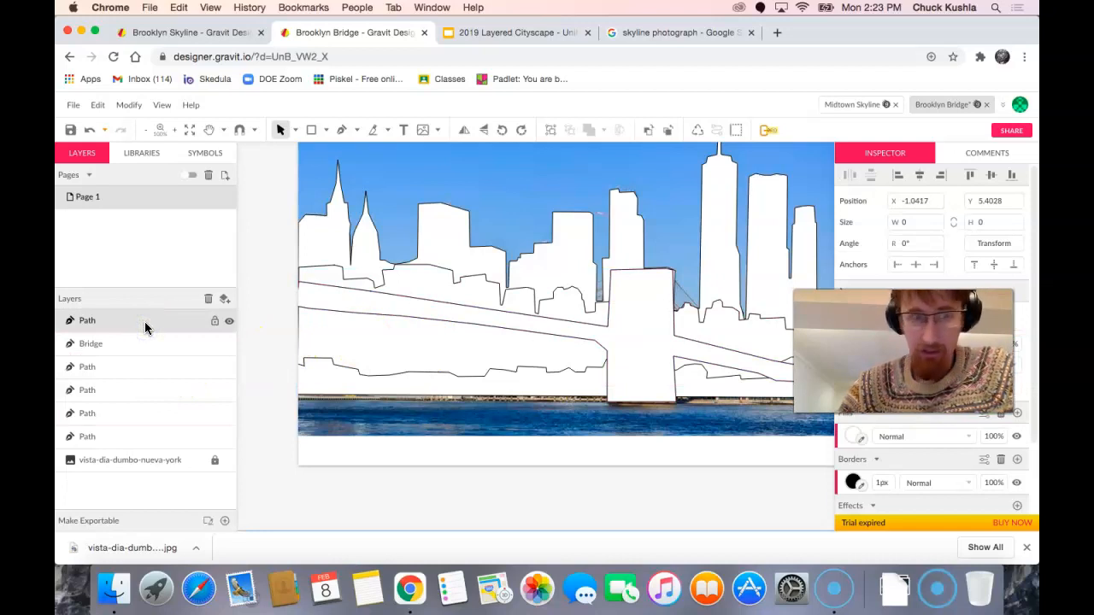
{"action": "key", "text": "Delete"}
{"action": "left_click", "coordinate": [146, 320]}
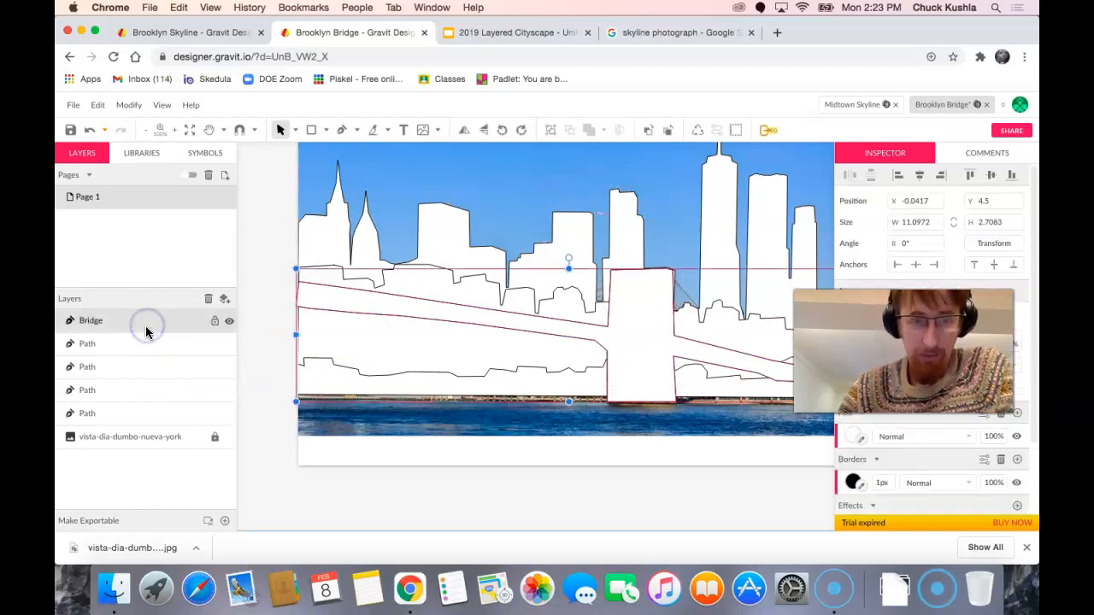
Pull the waterfront shape's two lower corner points down to the waterline, making the shape about 0.94 inches tall
{"action": "left_click", "coordinate": [144, 344]}
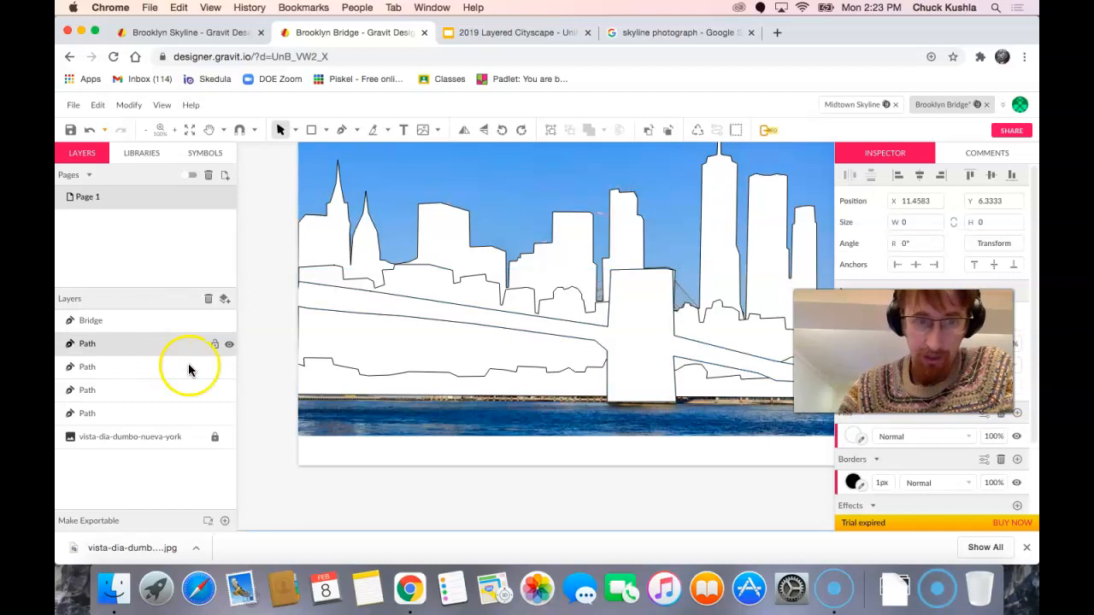
{"action": "left_click", "coordinate": [147, 367]}
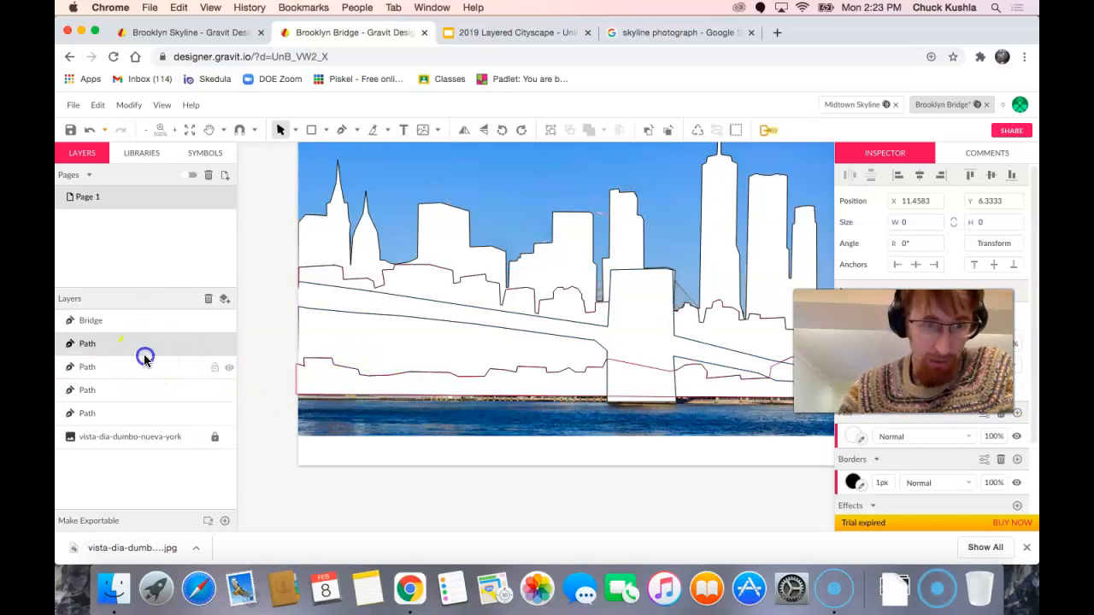
{"action": "double_click", "coordinate": [387, 393]}
{"action": "left_click_drag", "start_coordinate": [296, 398], "coordinate": [297, 399]}
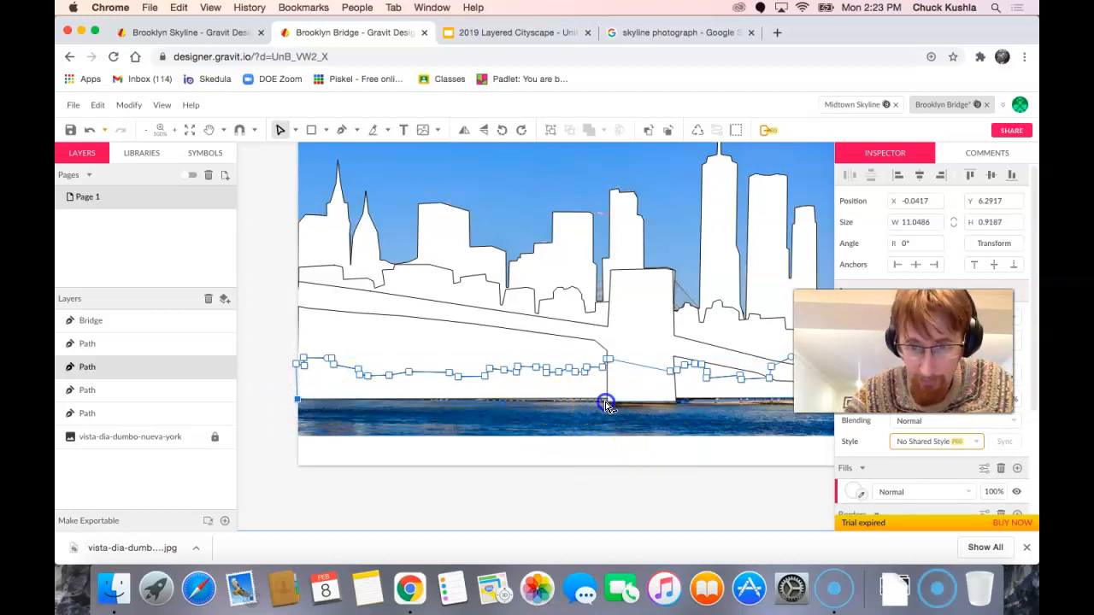
{"action": "left_click_drag", "start_coordinate": [745, 439], "coordinate": [586, 437]}
{"action": "left_click_drag", "start_coordinate": [686, 402], "coordinate": [688, 406]}
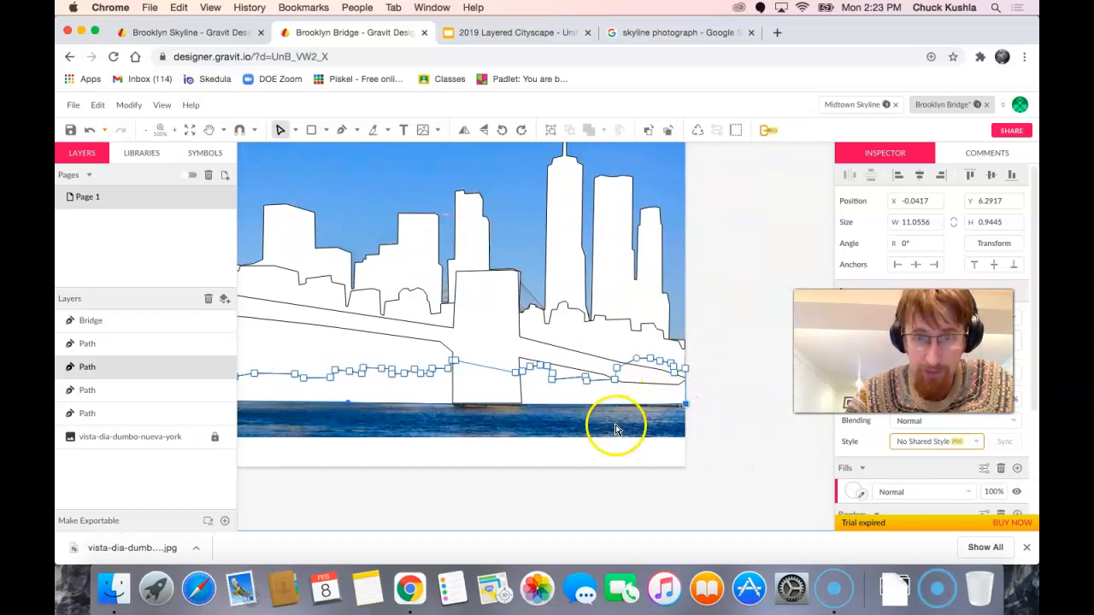
{"action": "scroll", "coordinate": [484, 415], "scroll_direction": "down", "scroll_amount": 1}
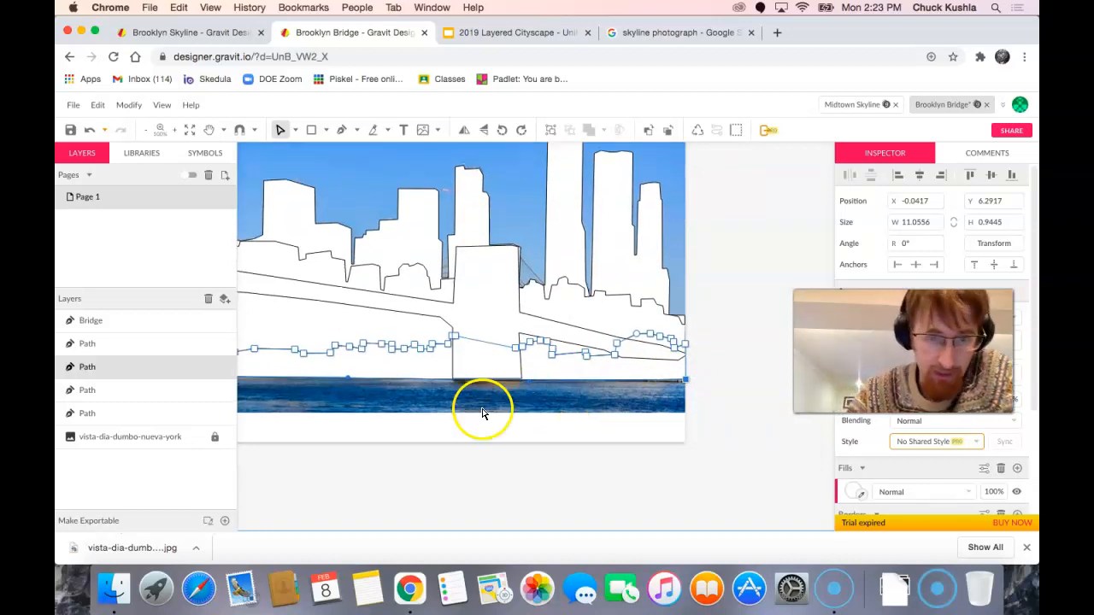
{"action": "scroll", "coordinate": [484, 415], "scroll_direction": "up", "scroll_amount": 4}
{"action": "left_click_drag", "start_coordinate": [471, 445], "coordinate": [618, 417]}
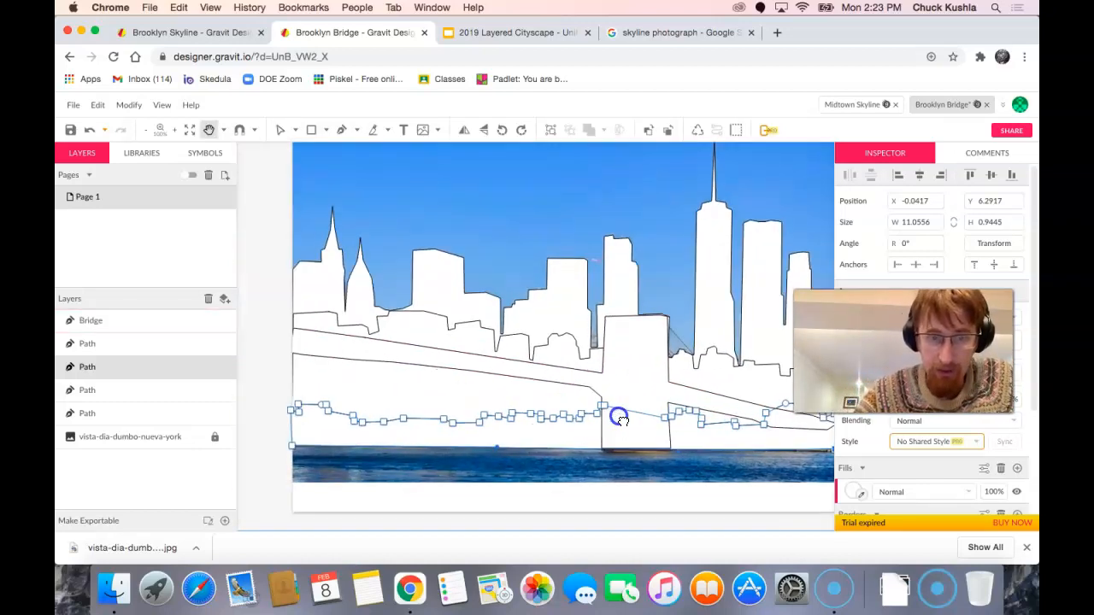
Select the Bridge path in the layer order
{"action": "left_click", "coordinate": [140, 417]}
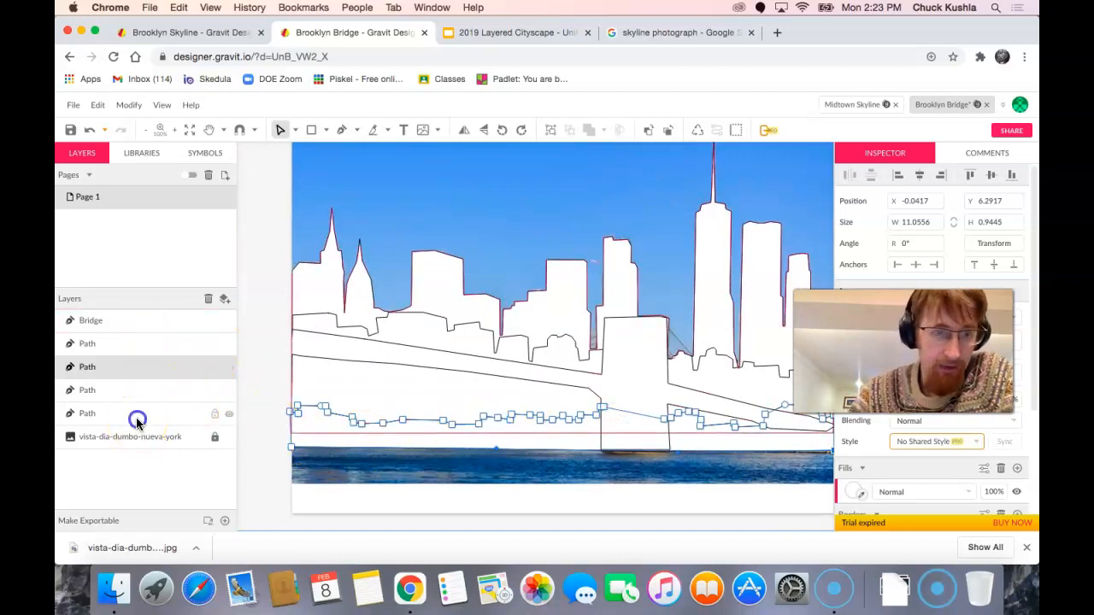
{"action": "left_click", "coordinate": [133, 328]}
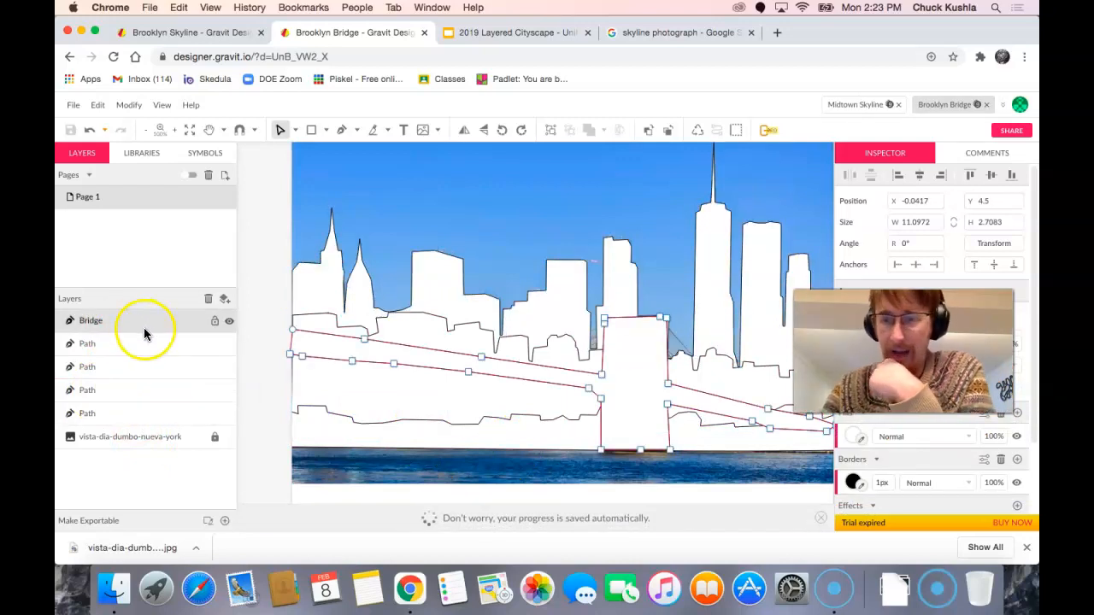
{"action": "left_click", "coordinate": [161, 322]}
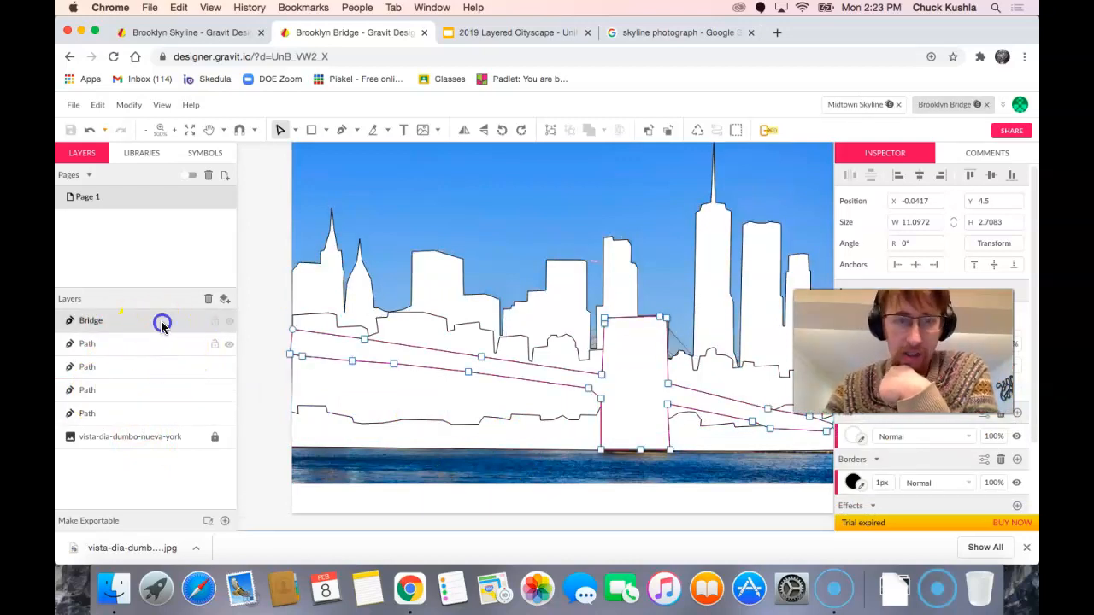